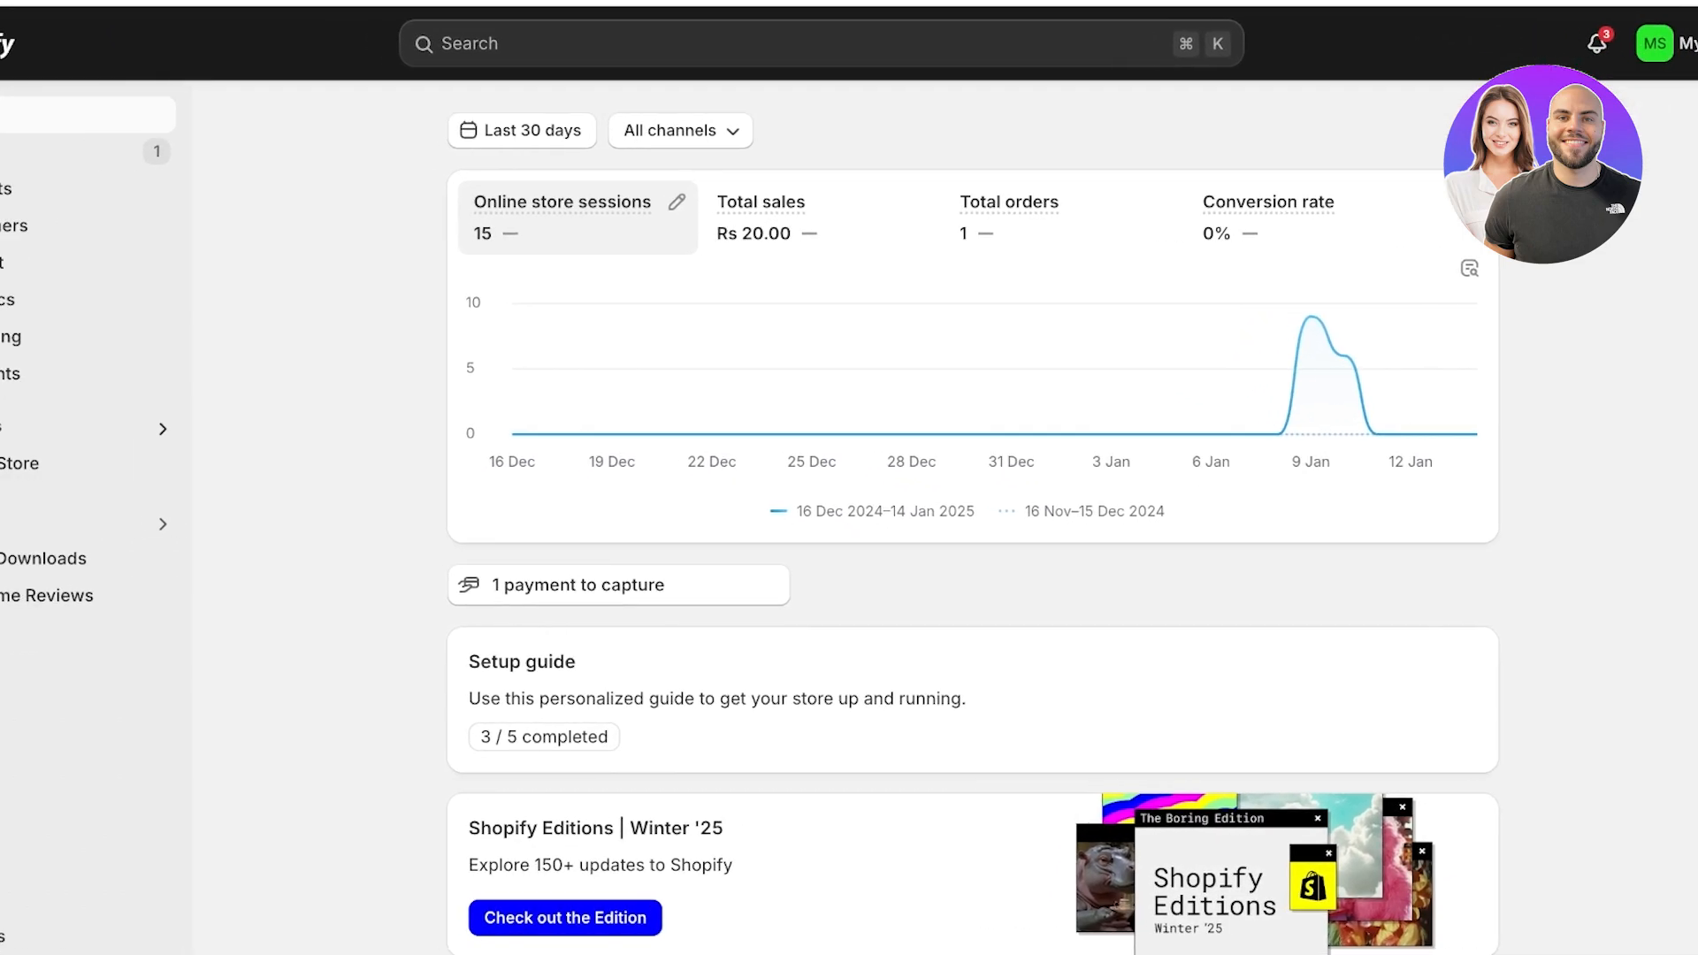
Open the online storefront and look over its home page.
{"action": "left_click", "coordinate": [95, 463]}
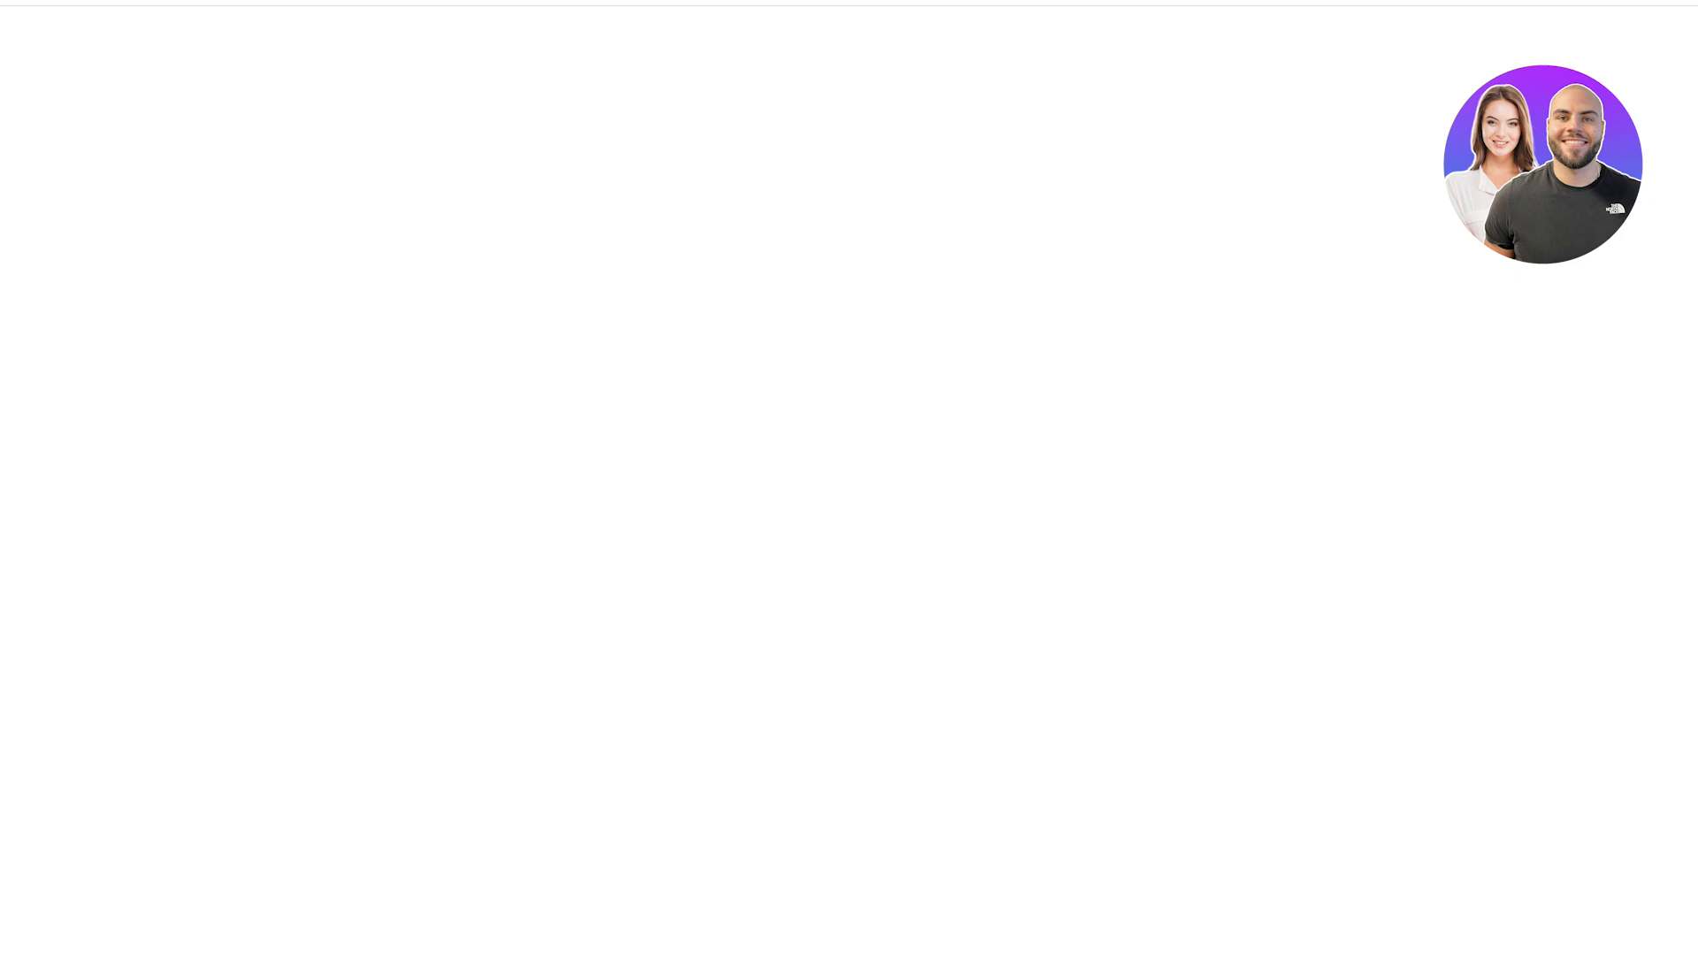
{"action": "scroll", "coordinate": [849, 478], "scroll_direction": "down", "scroll_amount": 15}
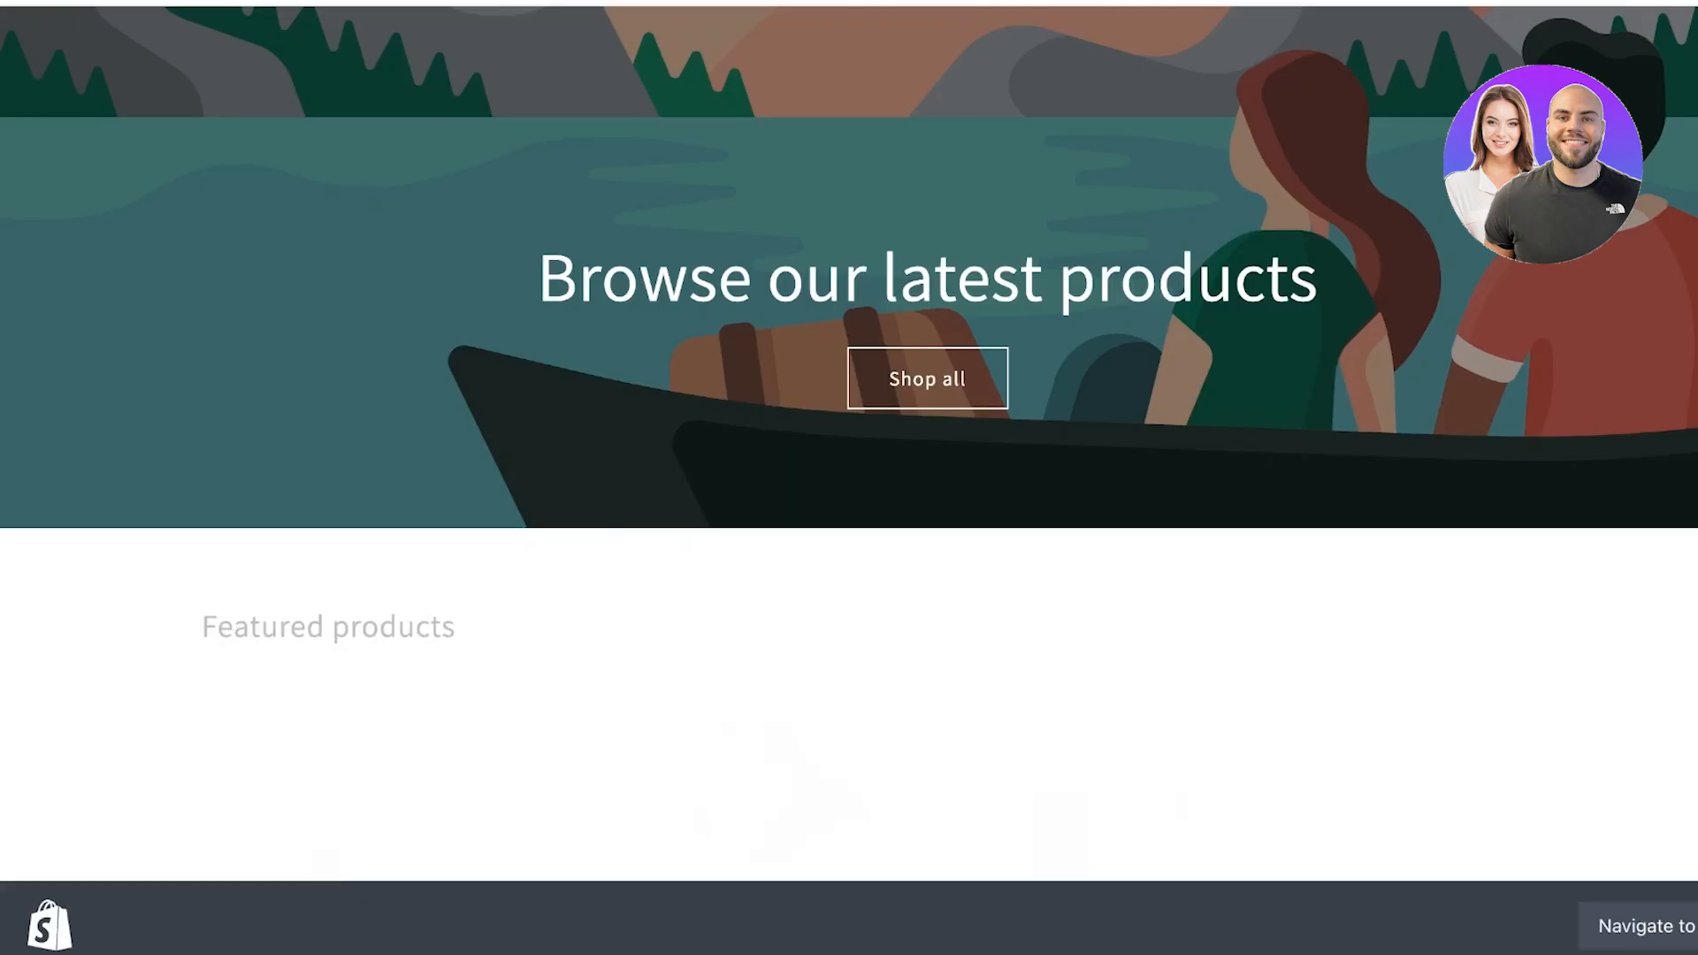
{"action": "scroll", "coordinate": [849, 478], "scroll_direction": "up", "scroll_amount": 15}
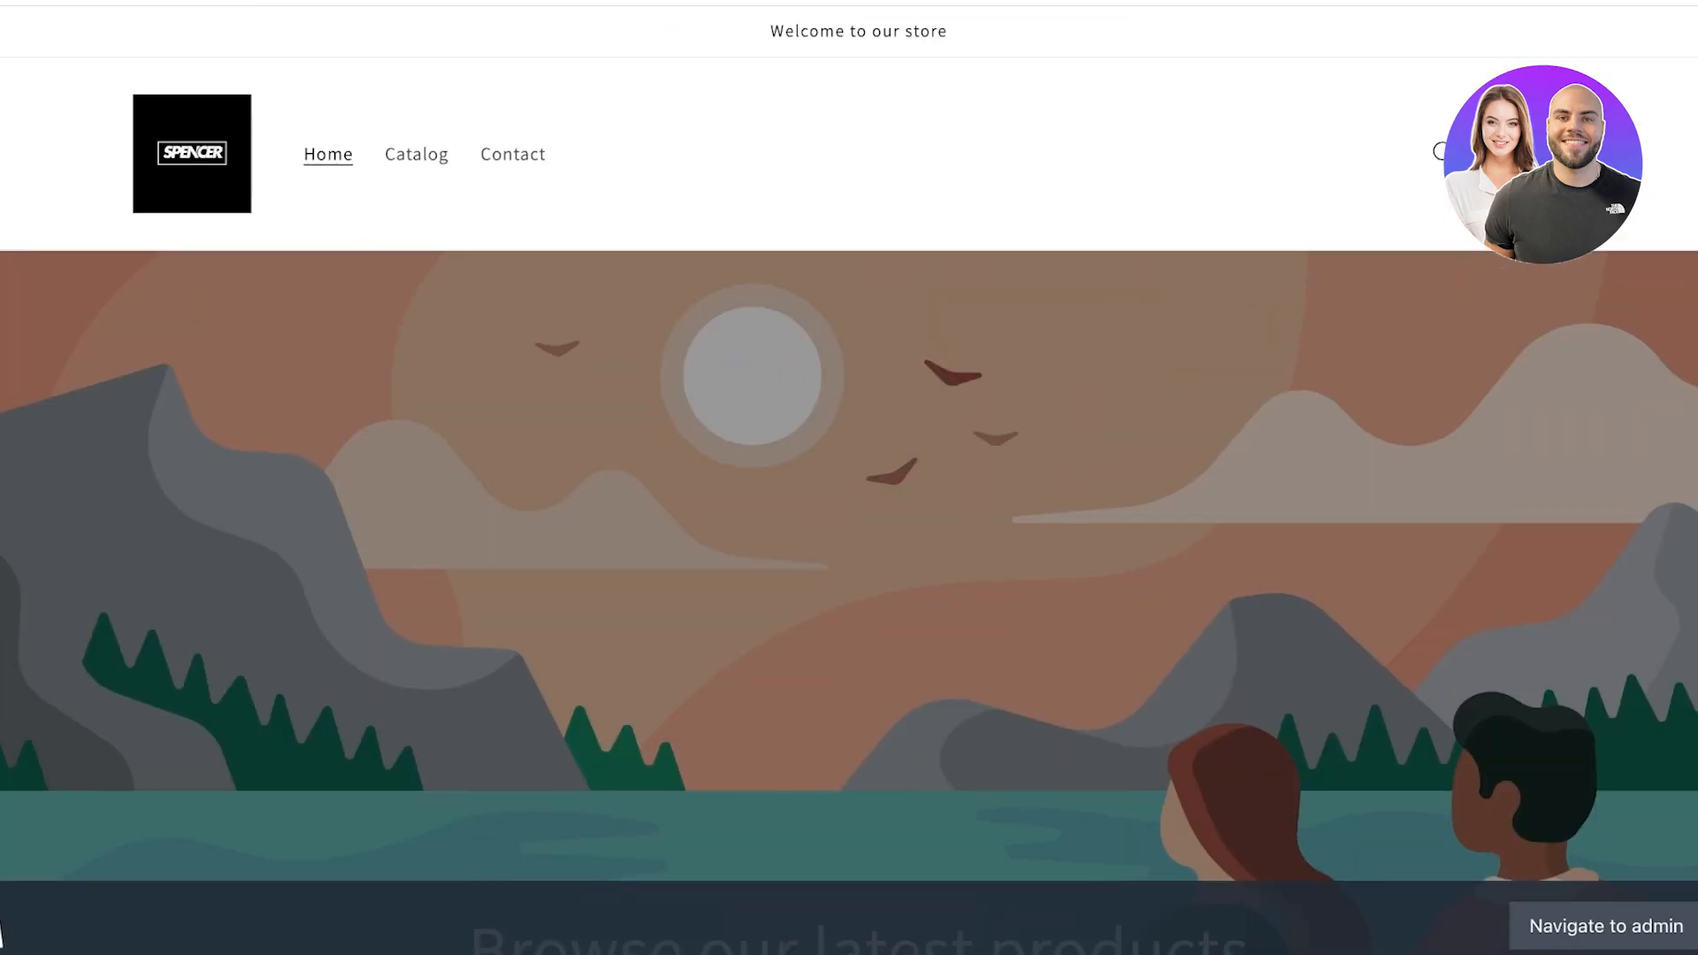
Search the storefront for lipstick using the suggested term and view the Liquid Lipstick product page.
{"action": "left_click", "coordinate": [1440, 152]}
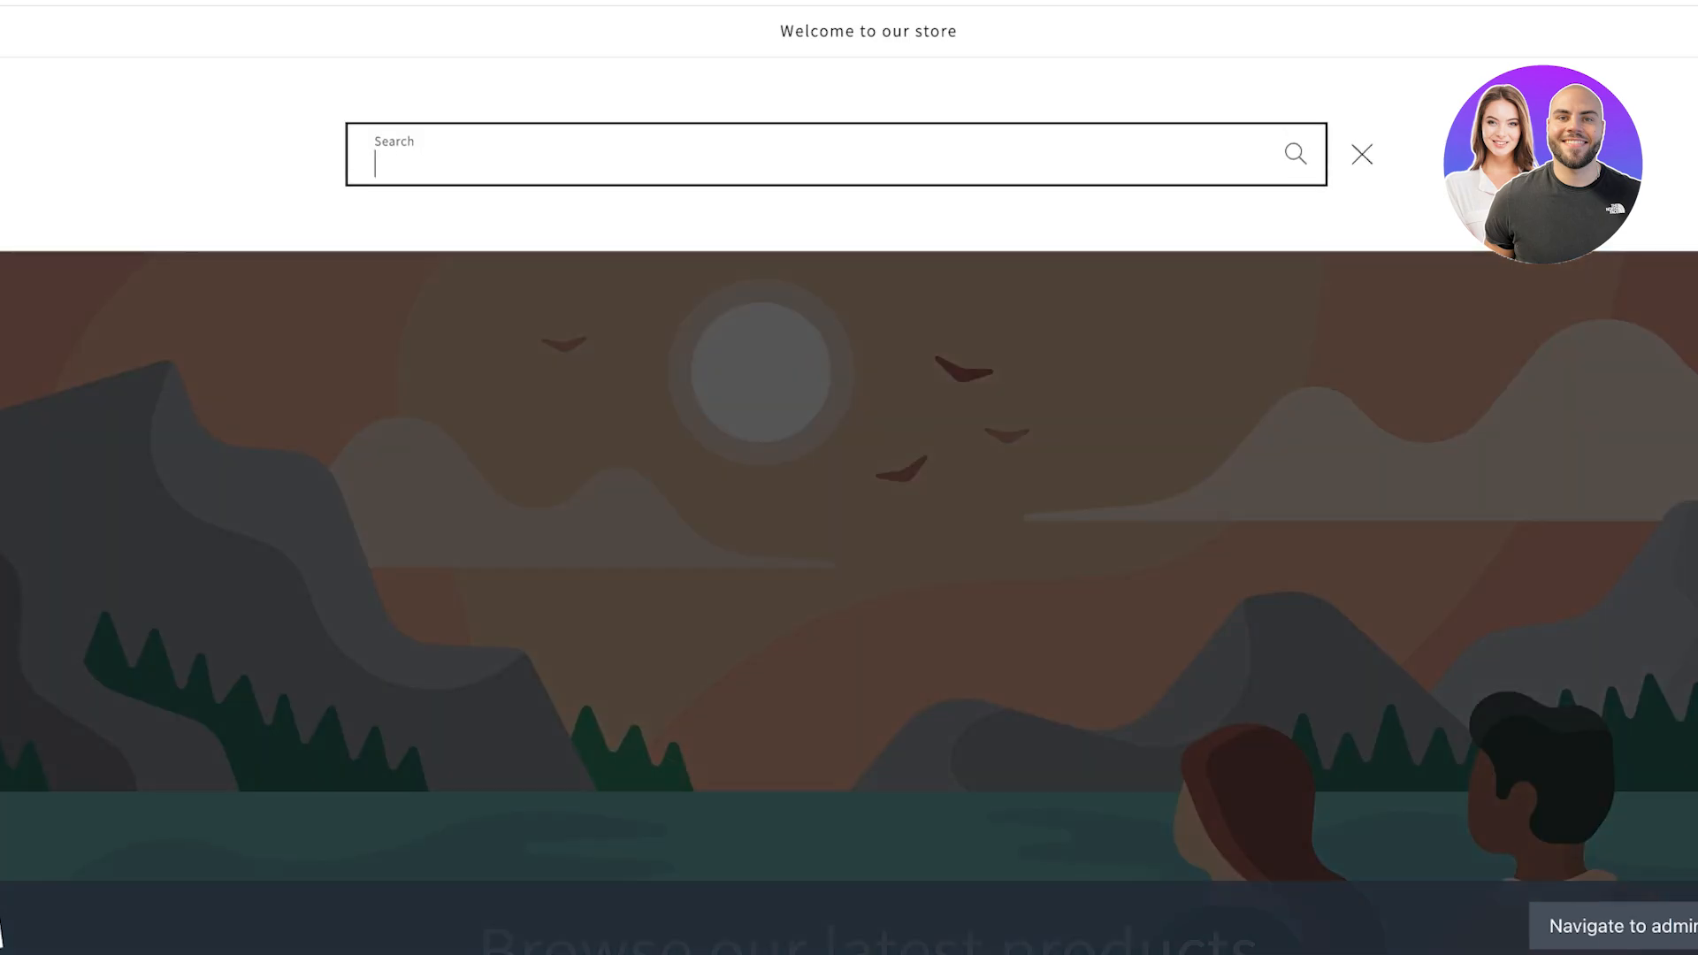
{"action": "type", "text": "lip"}
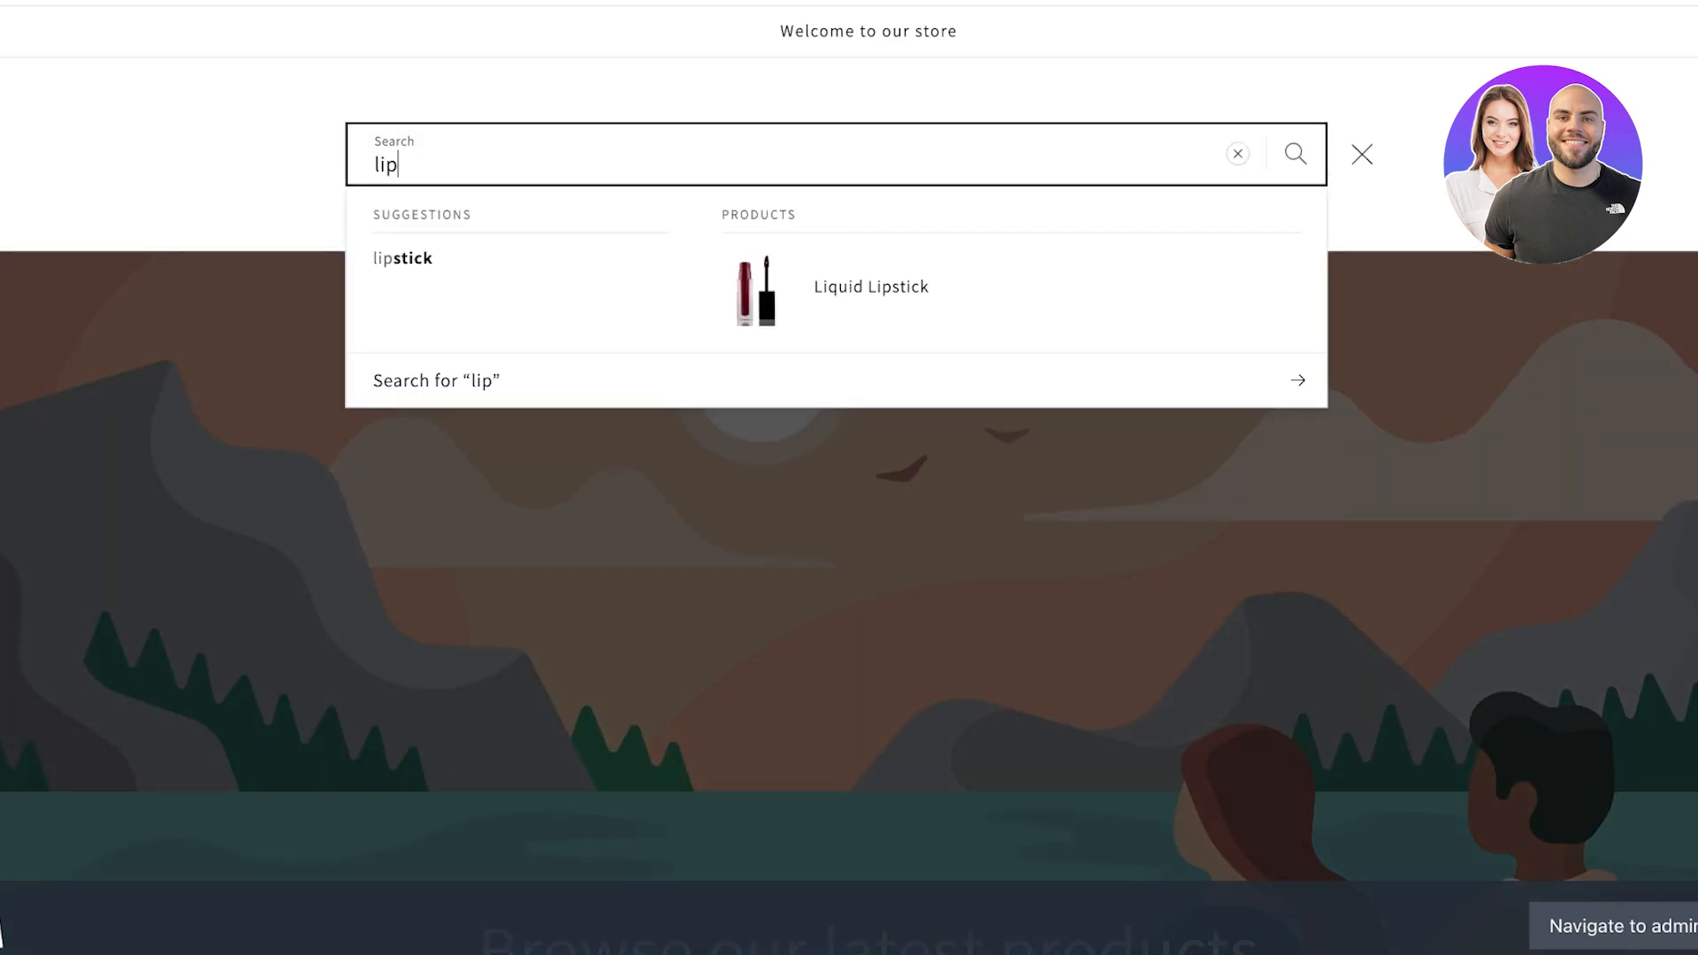
{"action": "key", "text": "Down"}
{"action": "key", "text": "Return"}
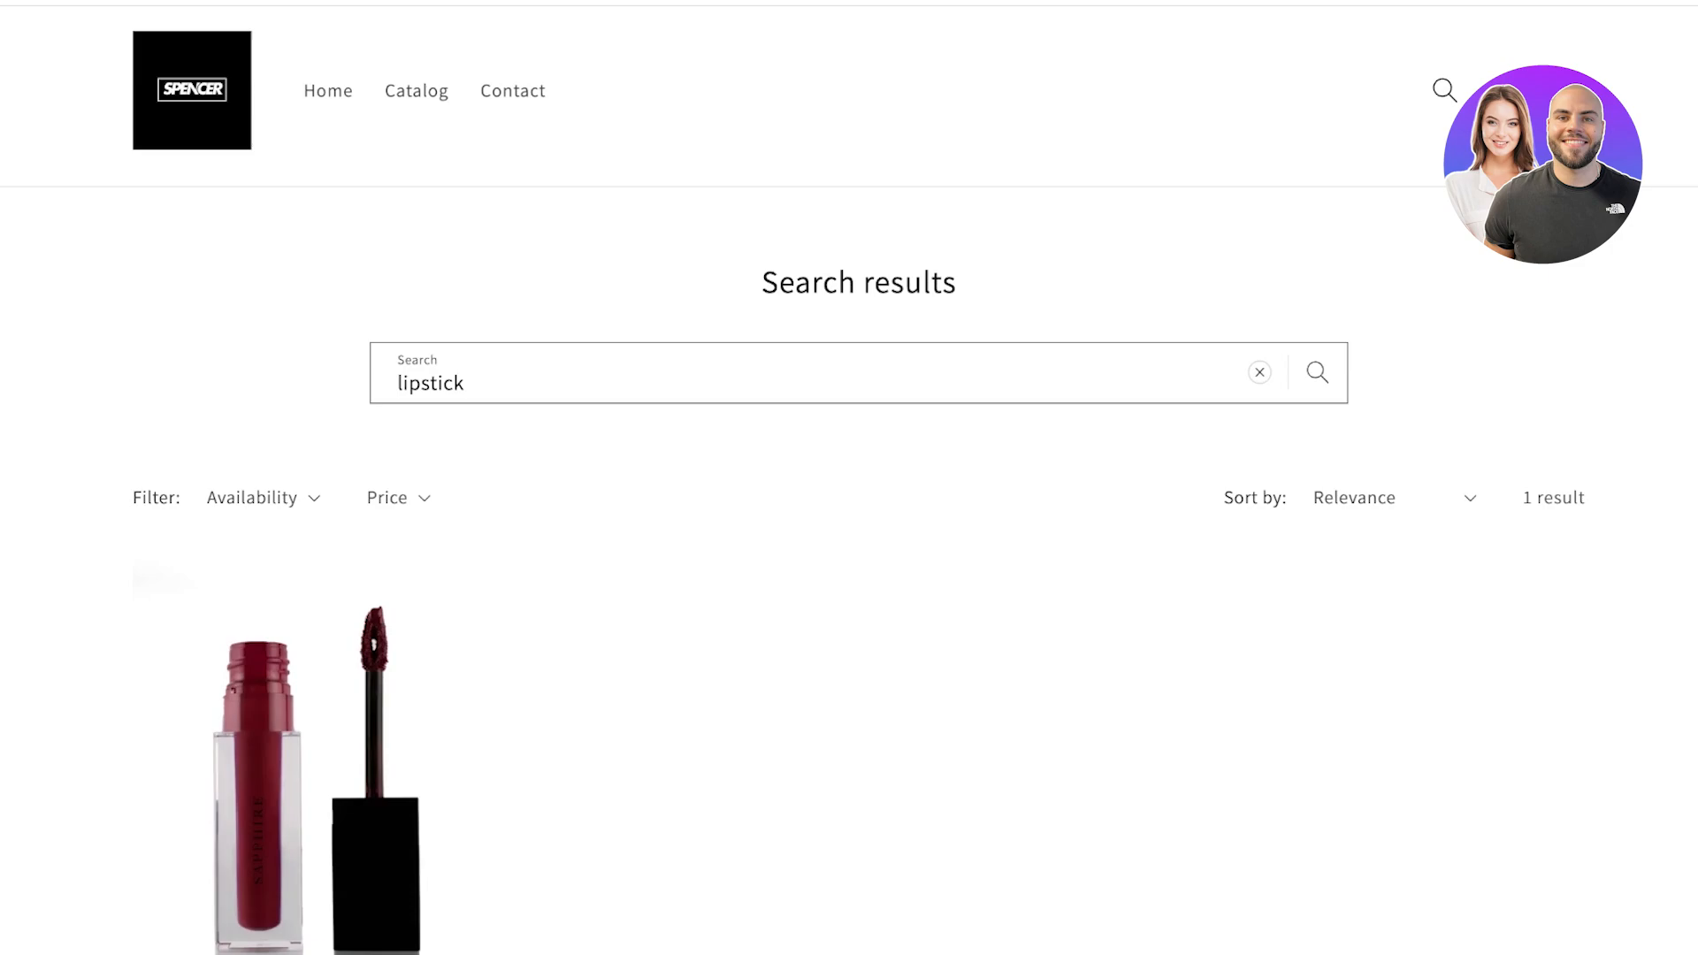
{"action": "left_click", "coordinate": [318, 761]}
{"action": "scroll", "coordinate": [318, 760], "scroll_direction": "down", "scroll_amount": 4}
{"action": "scroll", "coordinate": [319, 760], "scroll_direction": "up", "scroll_amount": 4}
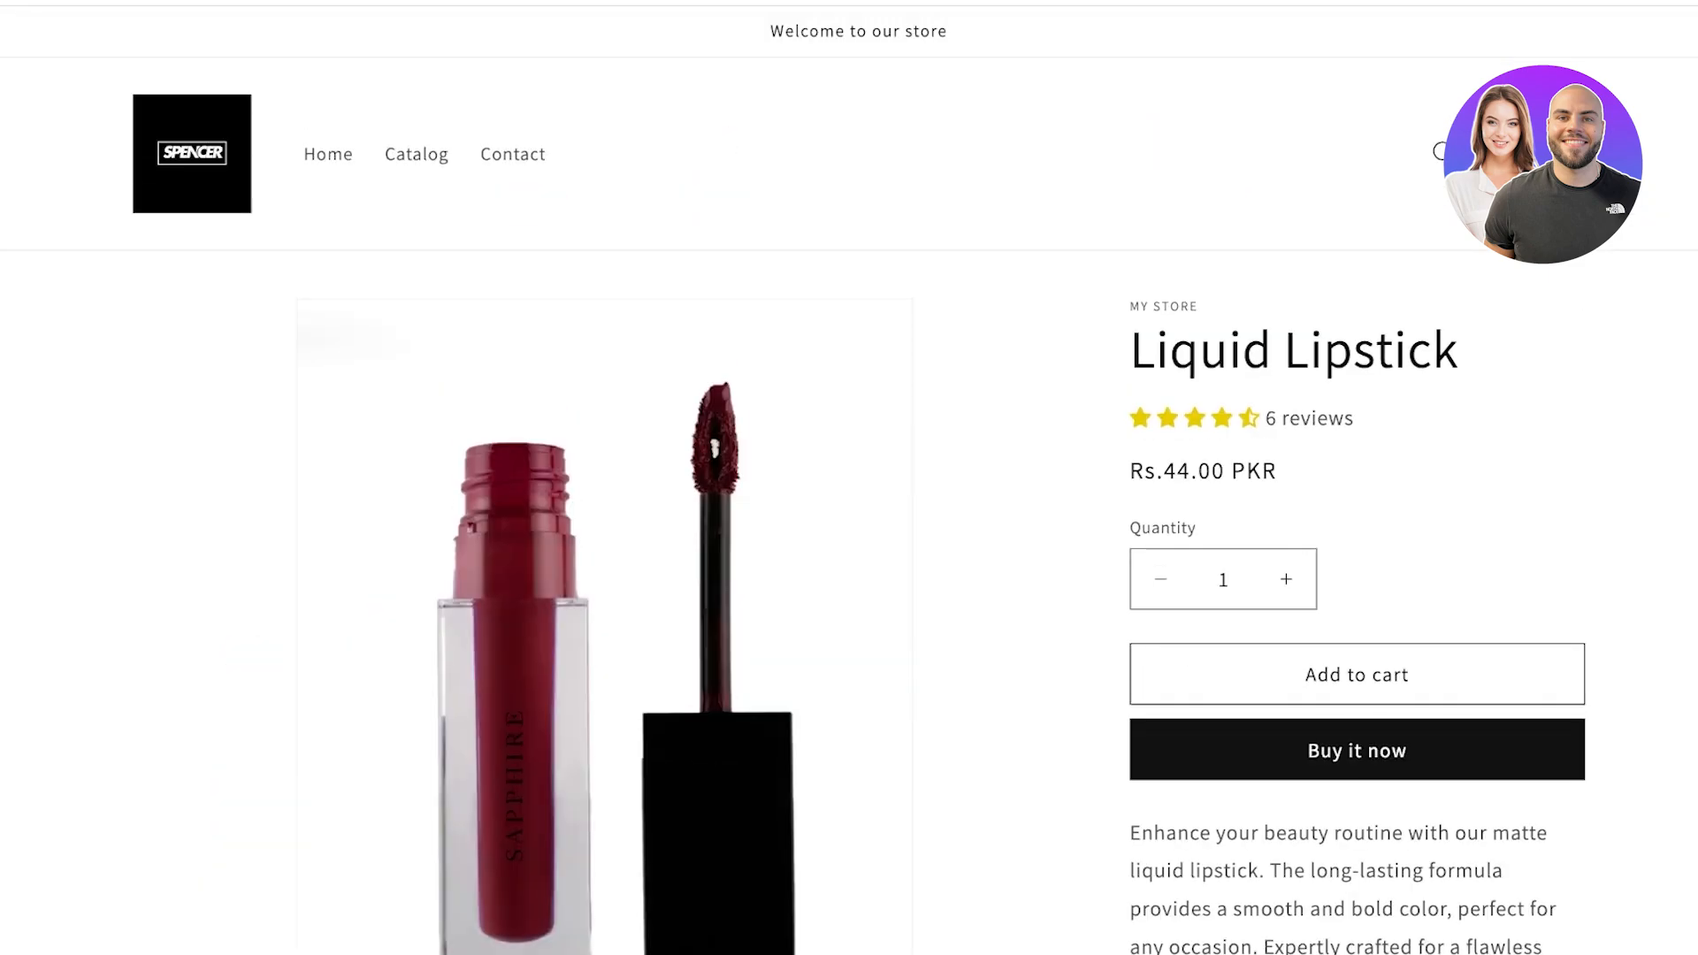
Open the store's catalog and examine its availability filter, price filter and sorting options.
{"action": "left_click", "coordinate": [416, 154]}
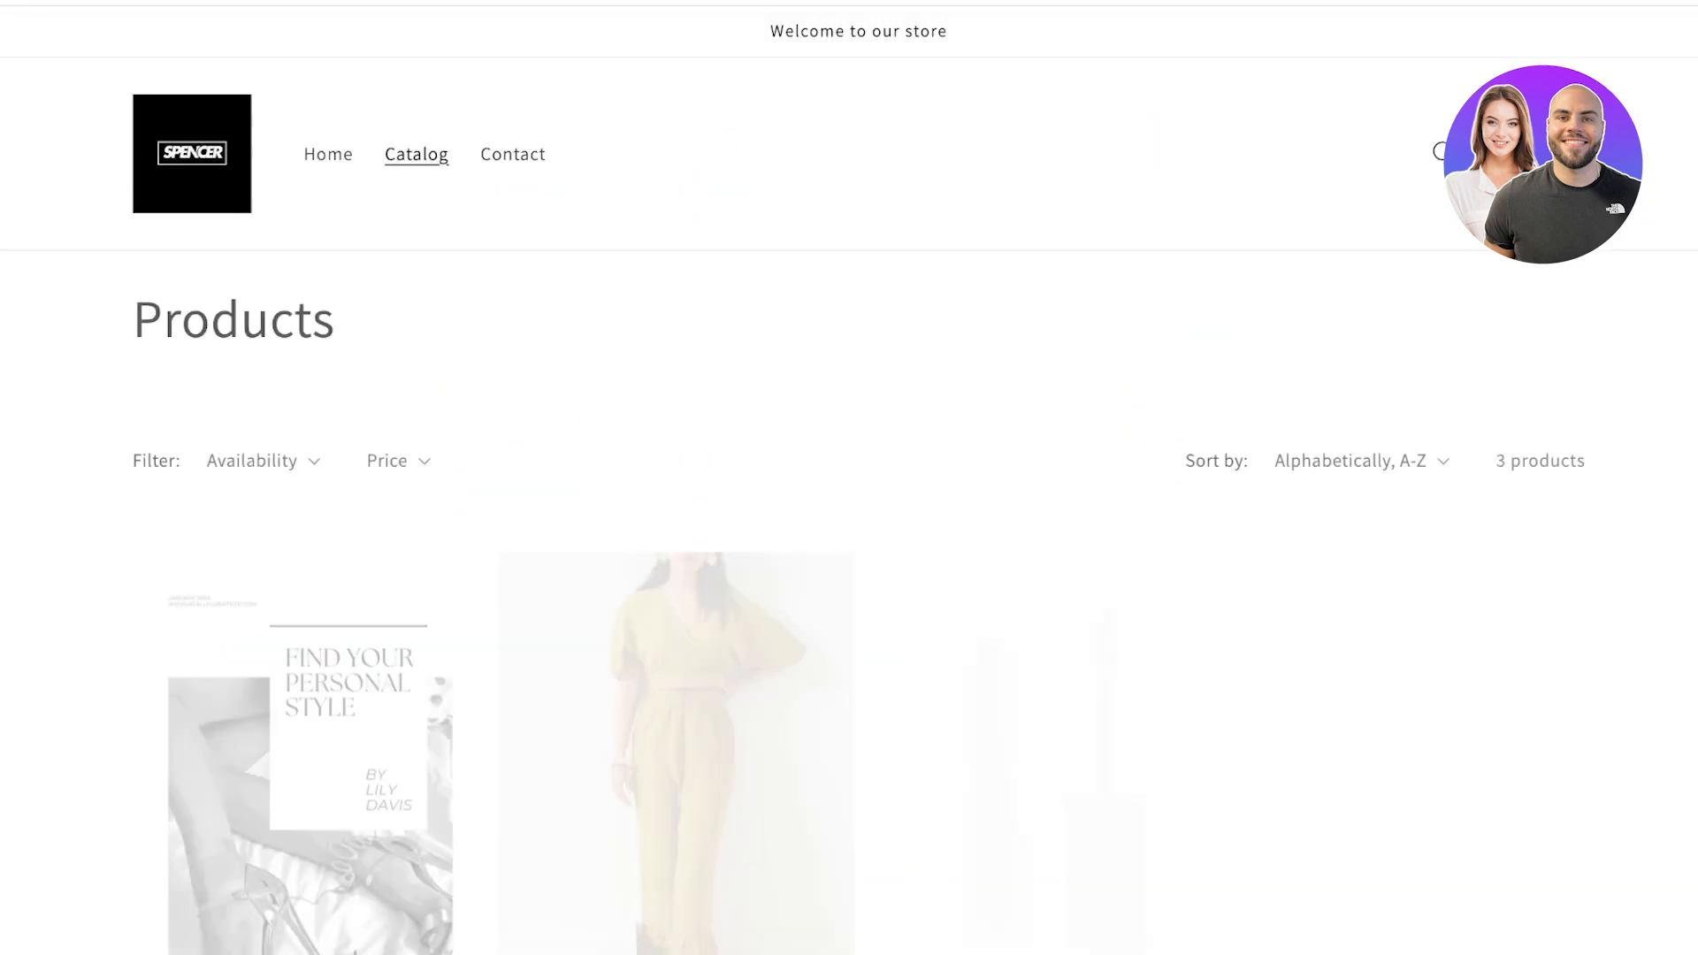
{"action": "left_click", "coordinate": [252, 461]}
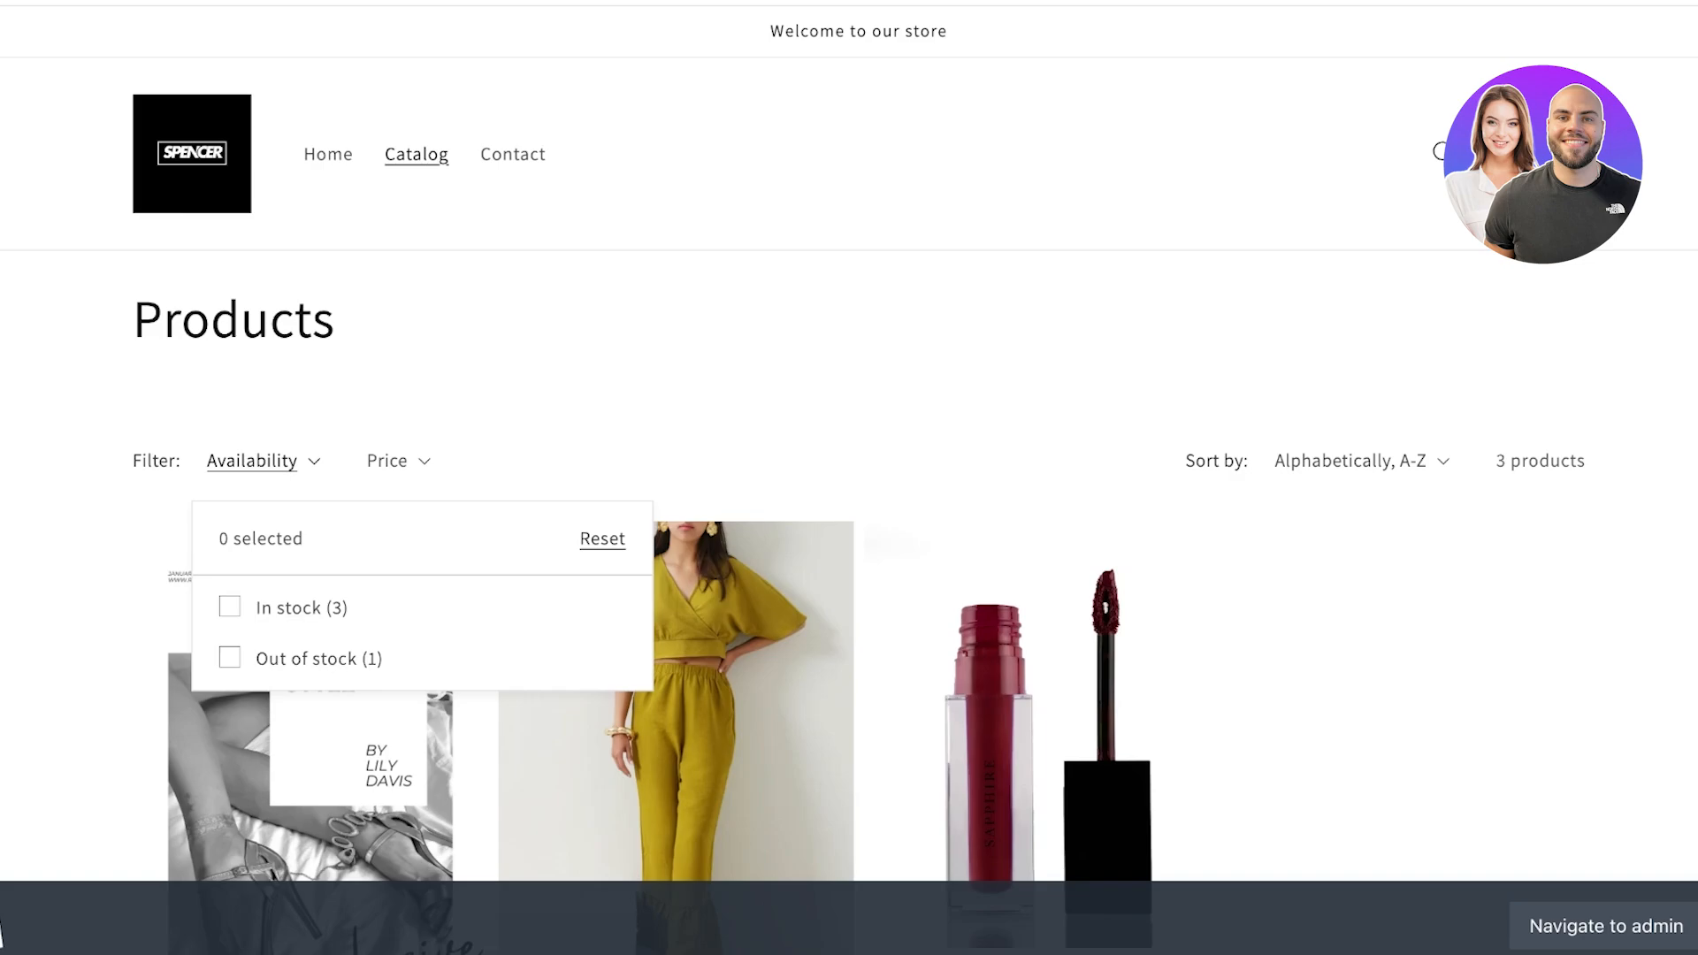
{"action": "left_click", "coordinate": [398, 461]}
{"action": "left_click", "coordinate": [398, 461]}
{"action": "left_click", "coordinate": [1362, 461]}
{"action": "left_click", "coordinate": [1362, 460]}
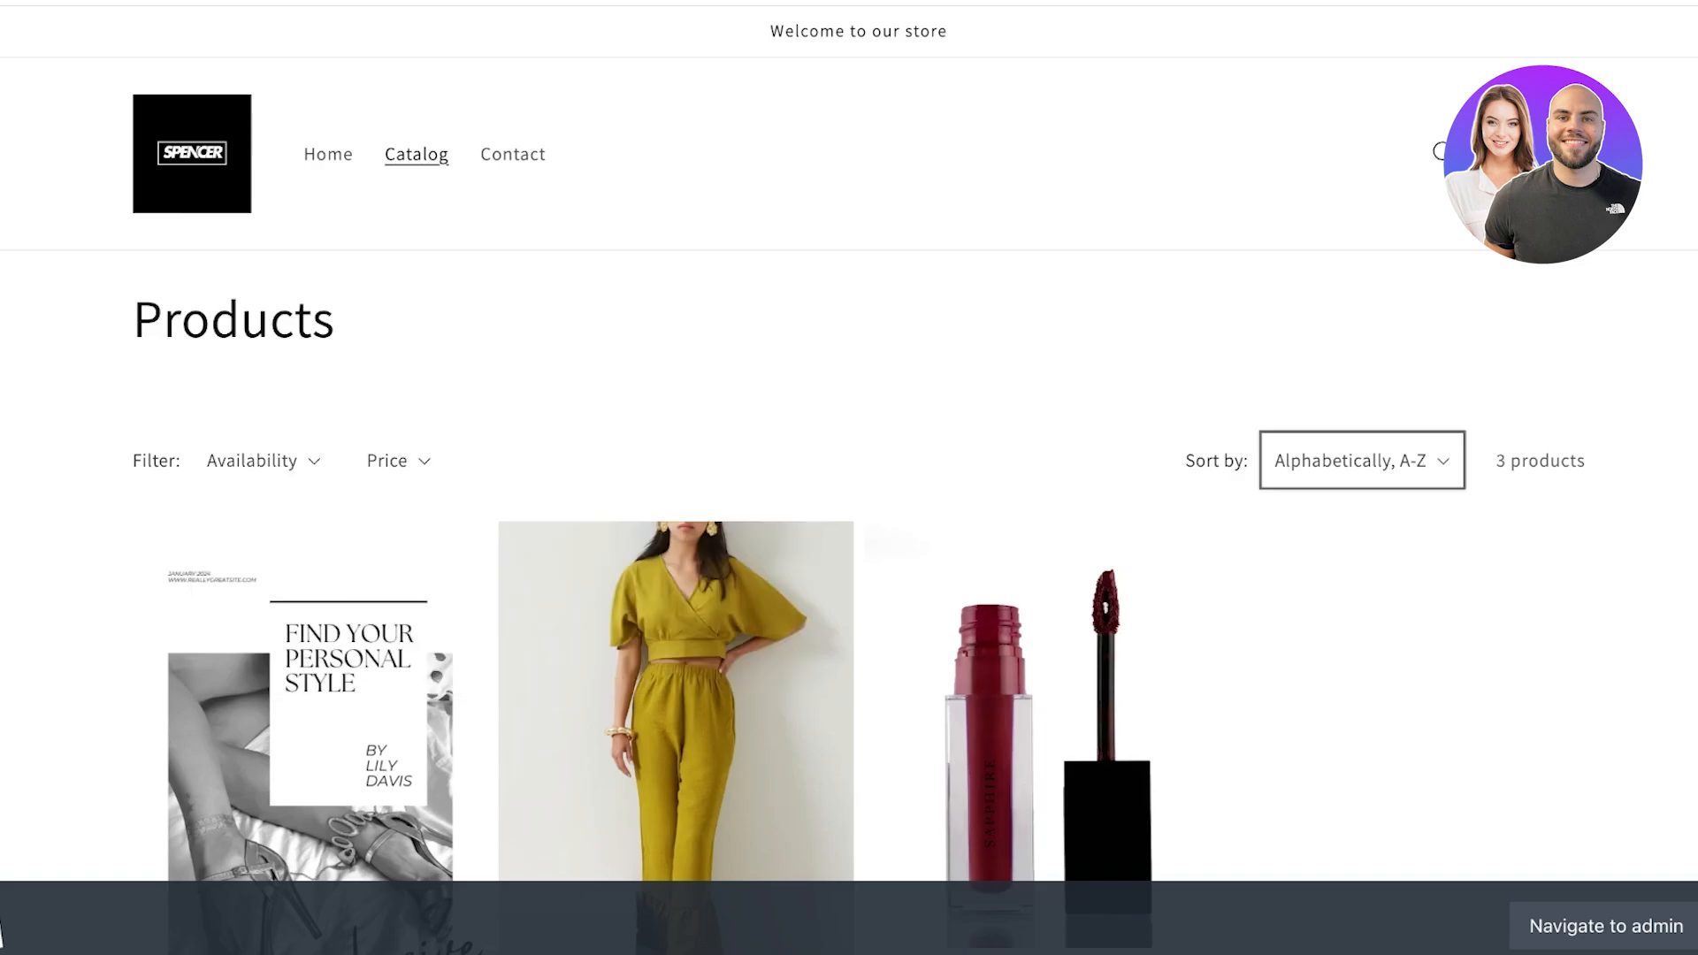
{"action": "left_click", "coordinate": [973, 380]}
{"action": "scroll", "coordinate": [849, 531], "scroll_direction": "down", "scroll_amount": 3}
{"action": "scroll", "coordinate": [849, 531], "scroll_direction": "up", "scroll_amount": 3}
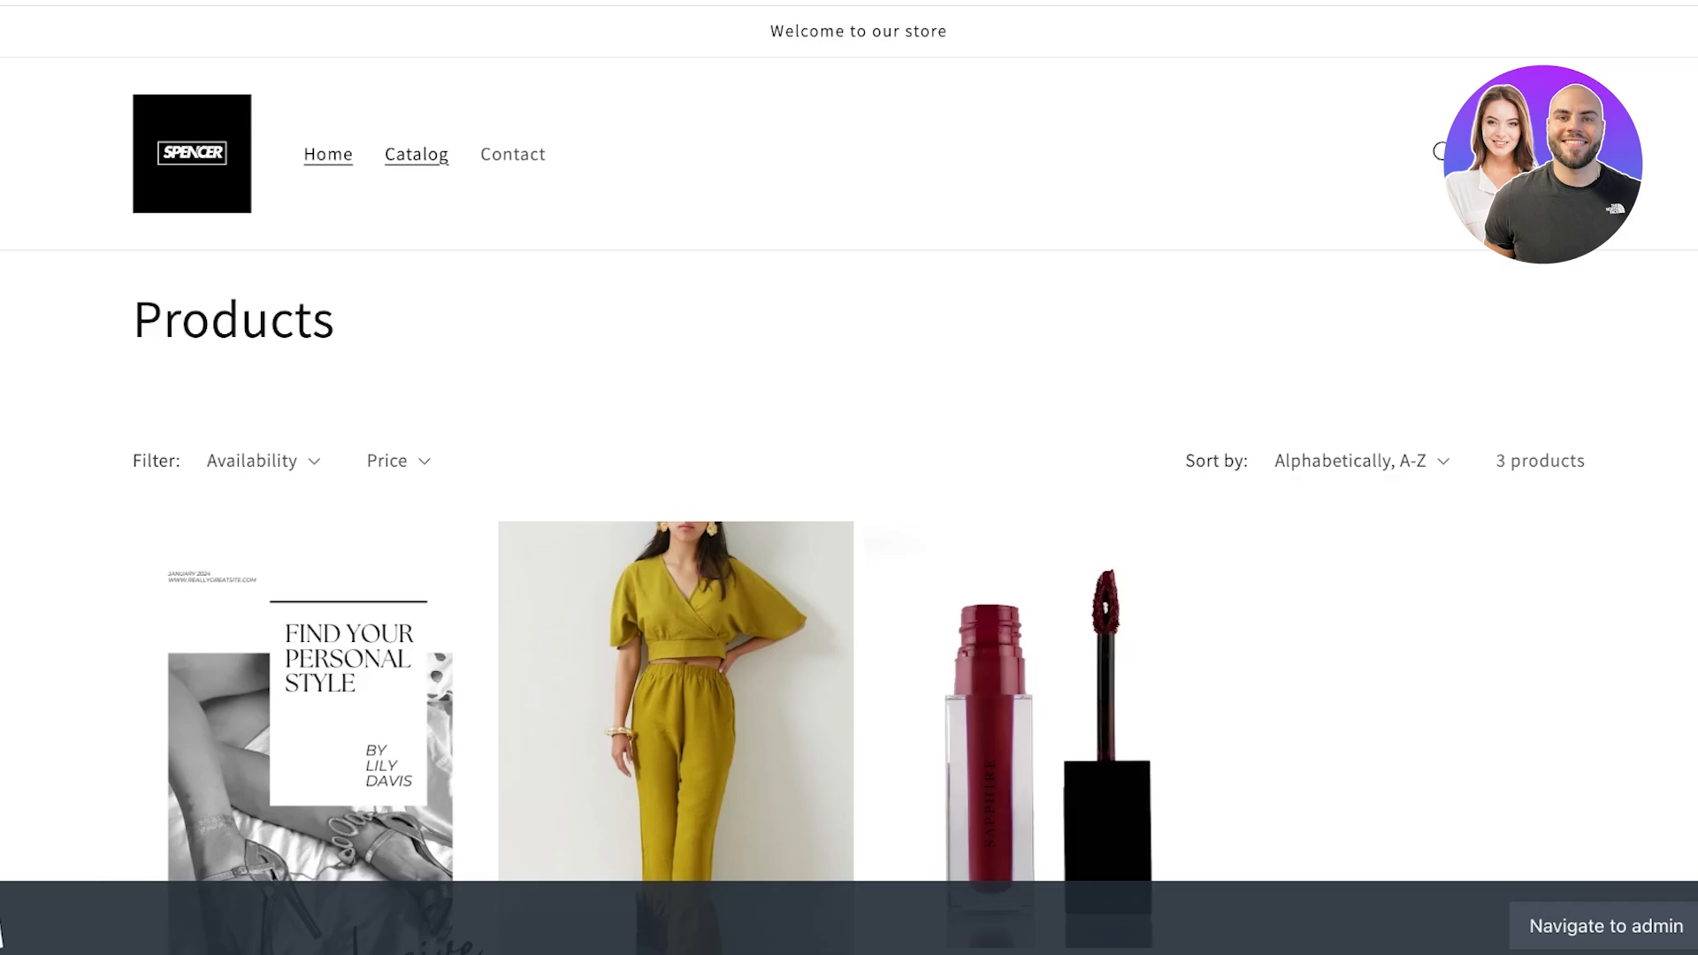
Return to the storefront's home page and look through its featured products section.
{"action": "left_click", "coordinate": [328, 153]}
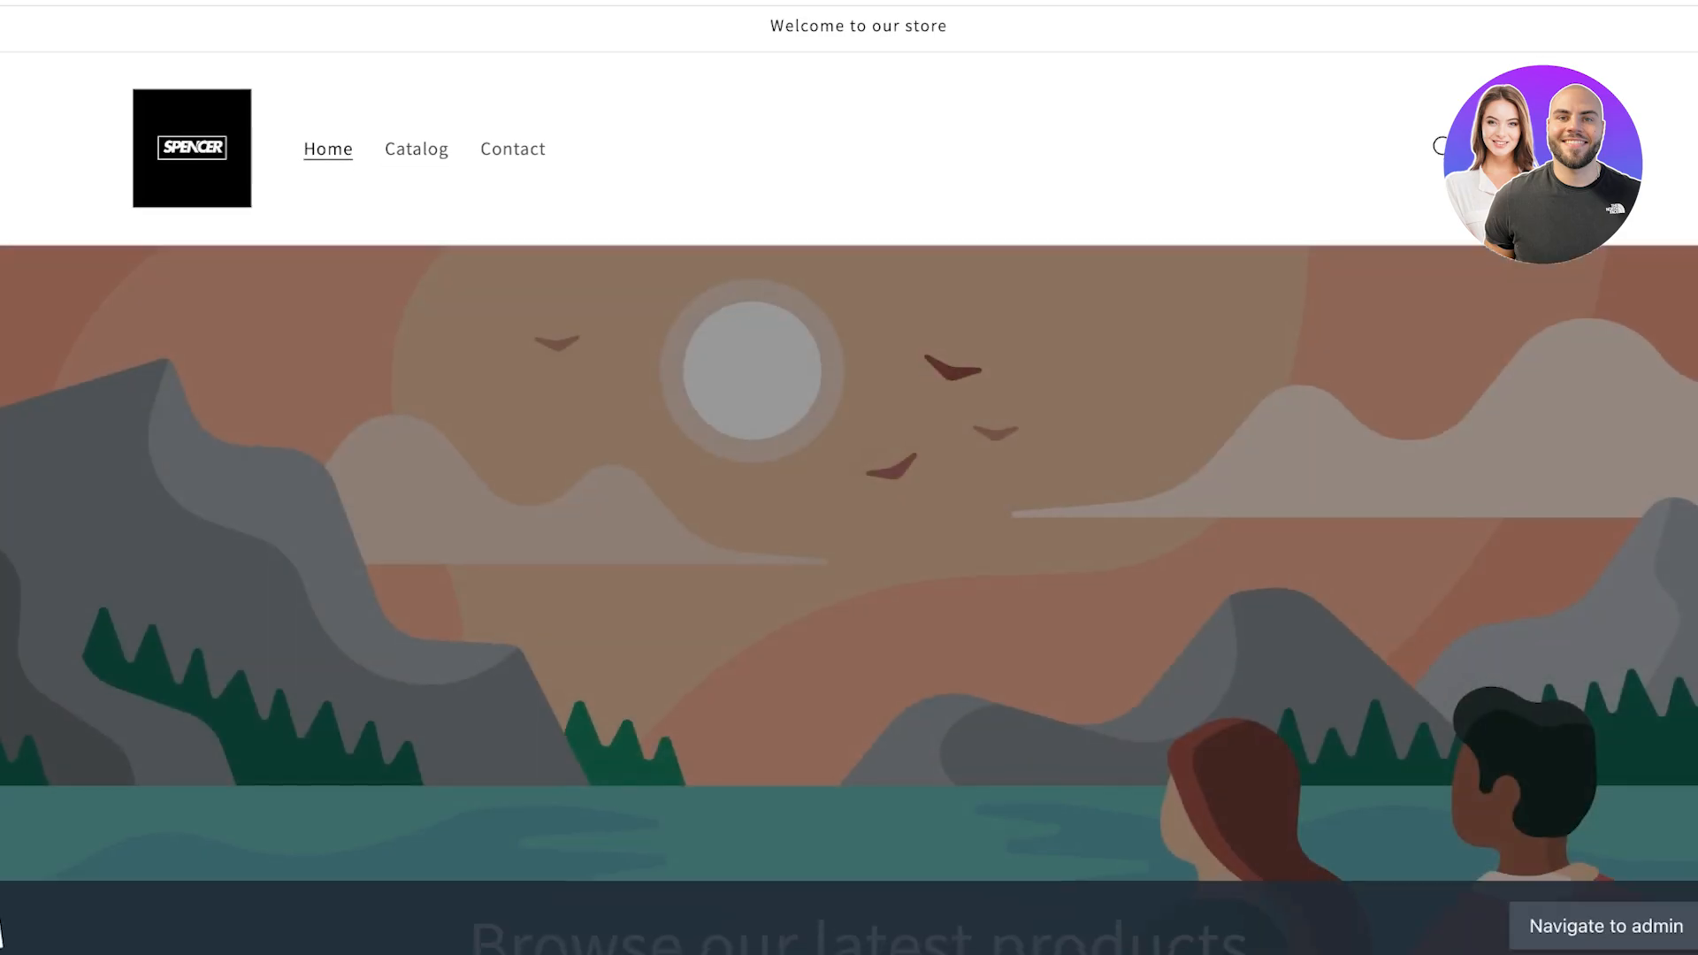
{"action": "scroll", "coordinate": [2, 933], "scroll_direction": "down", "scroll_amount": 10}
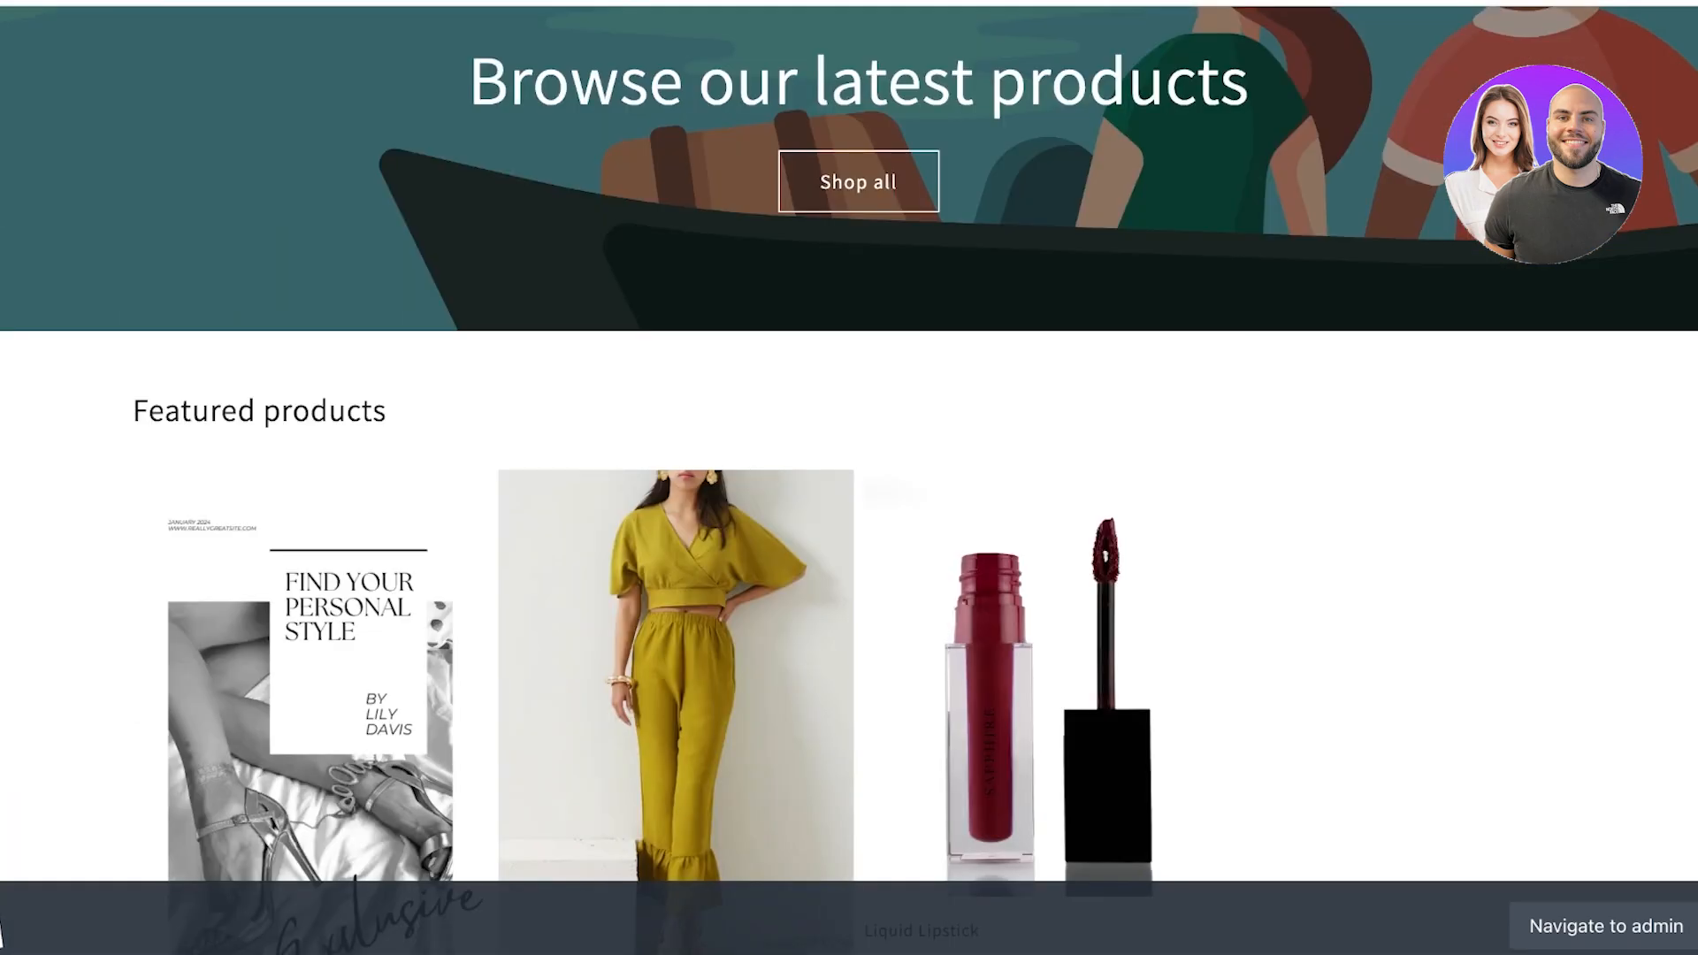
{"action": "scroll", "coordinate": [2, 934], "scroll_direction": "down", "scroll_amount": 5}
{"action": "scroll", "coordinate": [2, 933], "scroll_direction": "up", "scroll_amount": 15}
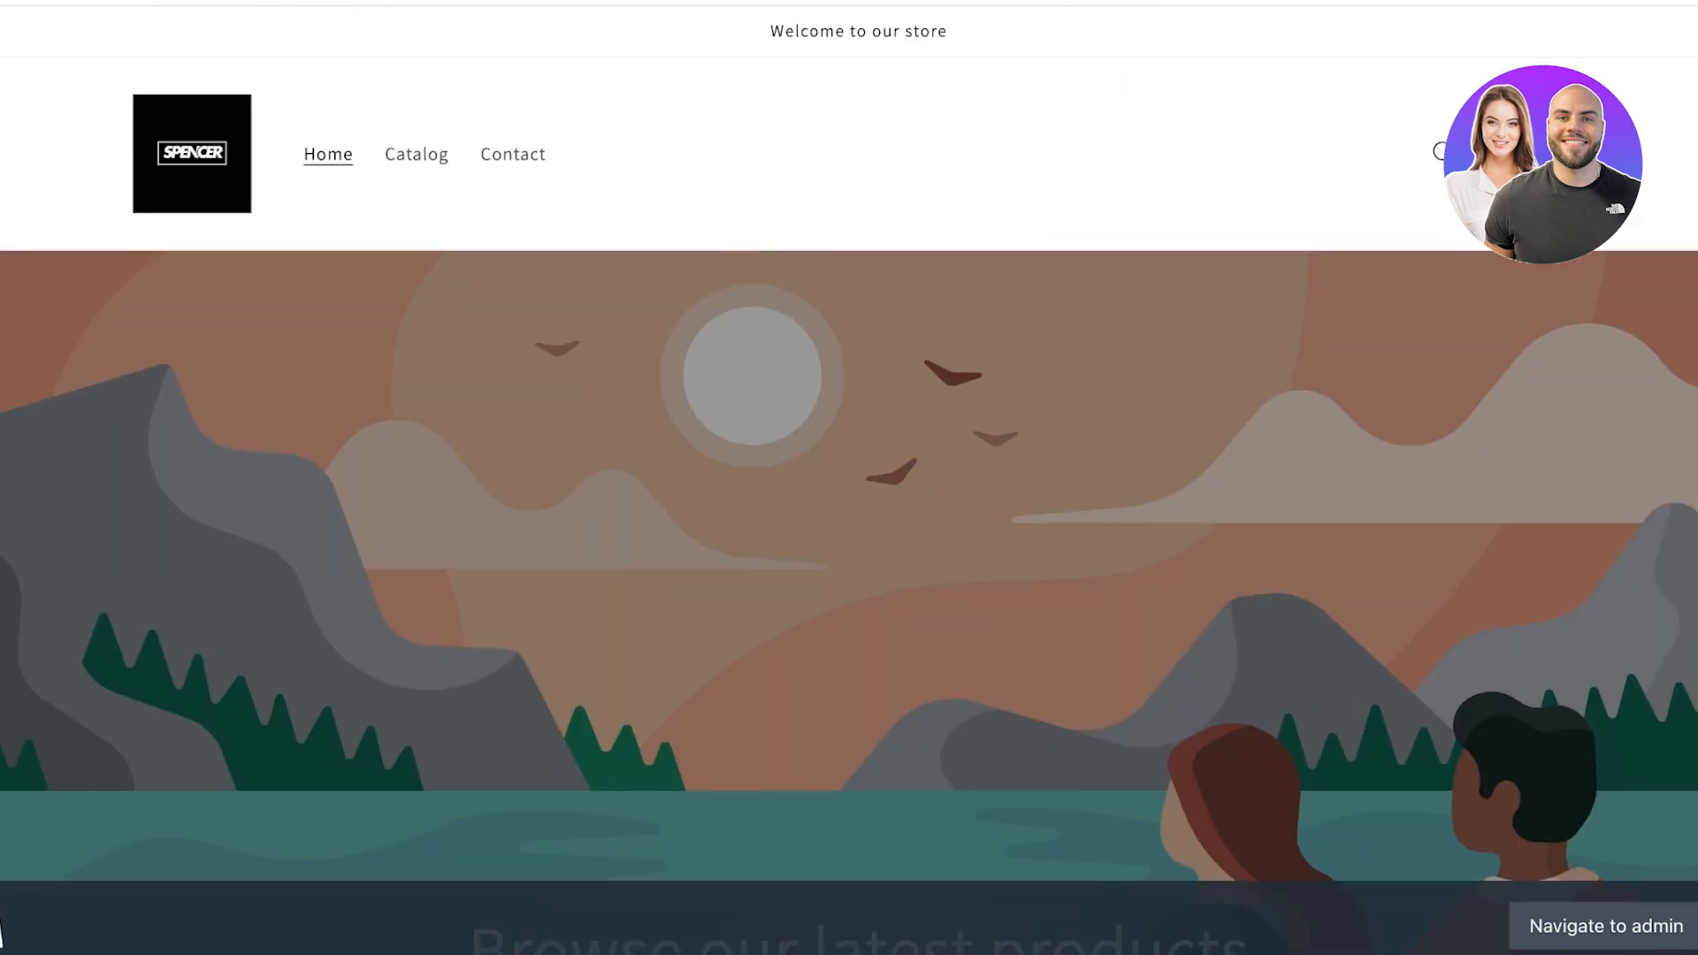
Return to the store admin and go from the Apps and sales channels settings to the Shopify App Store.
{"action": "key", "text": "ctrl+shift+Tab"}
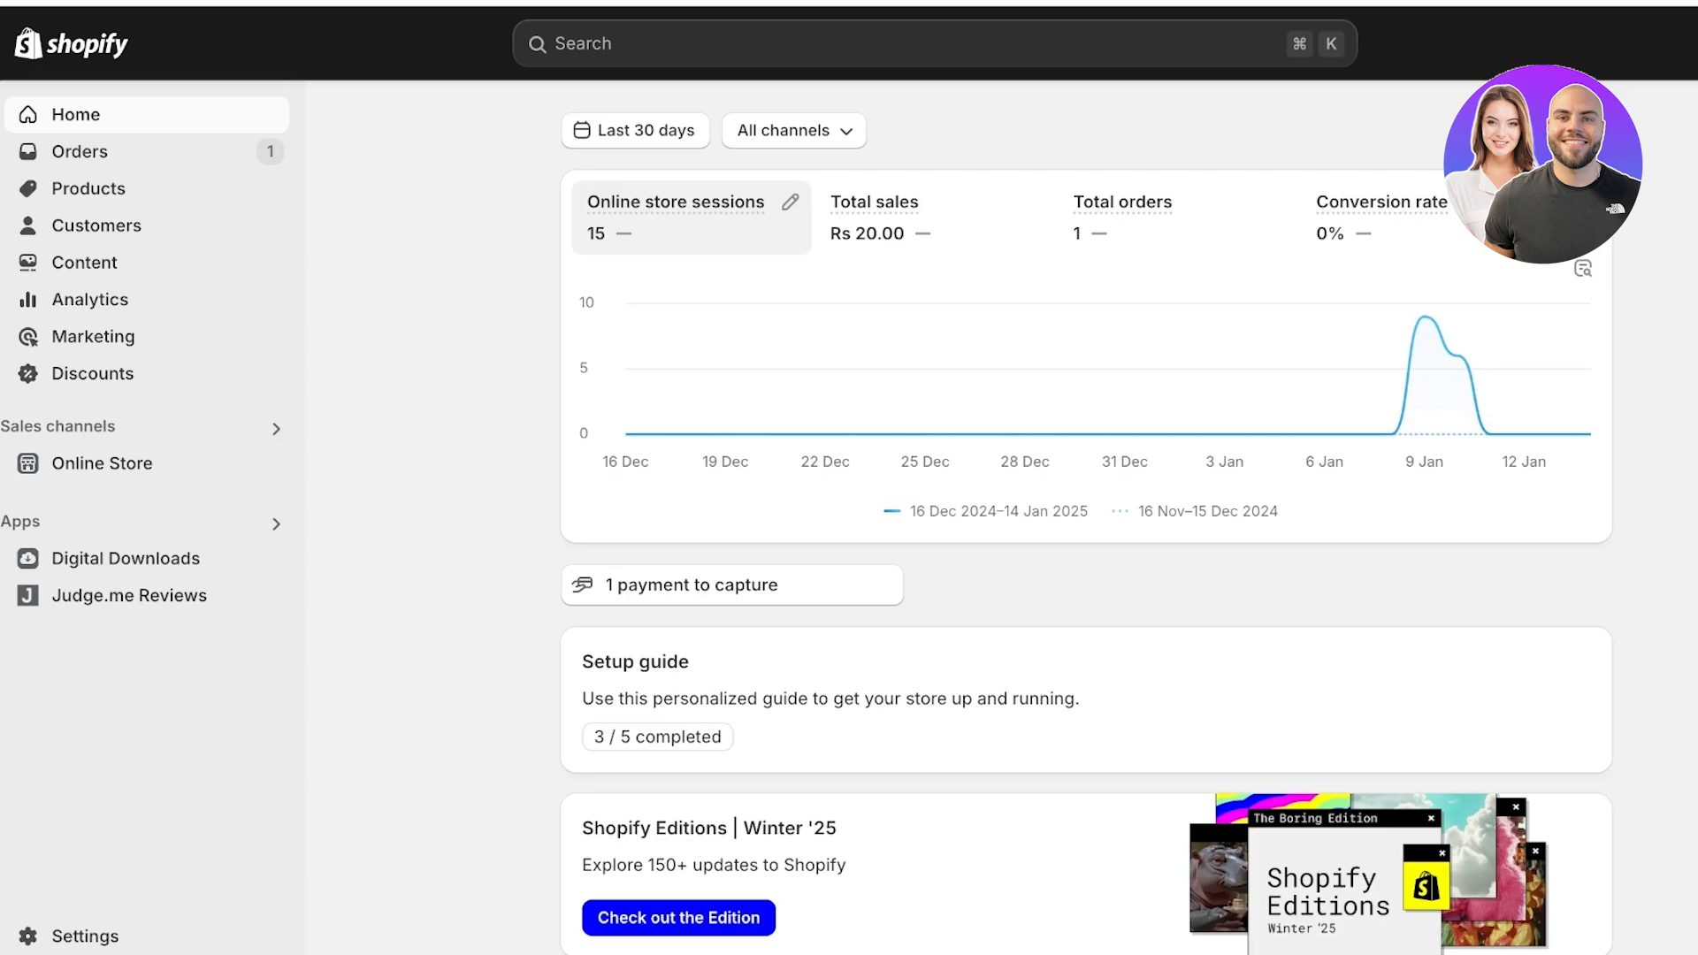
{"action": "left_click", "coordinate": [85, 936]}
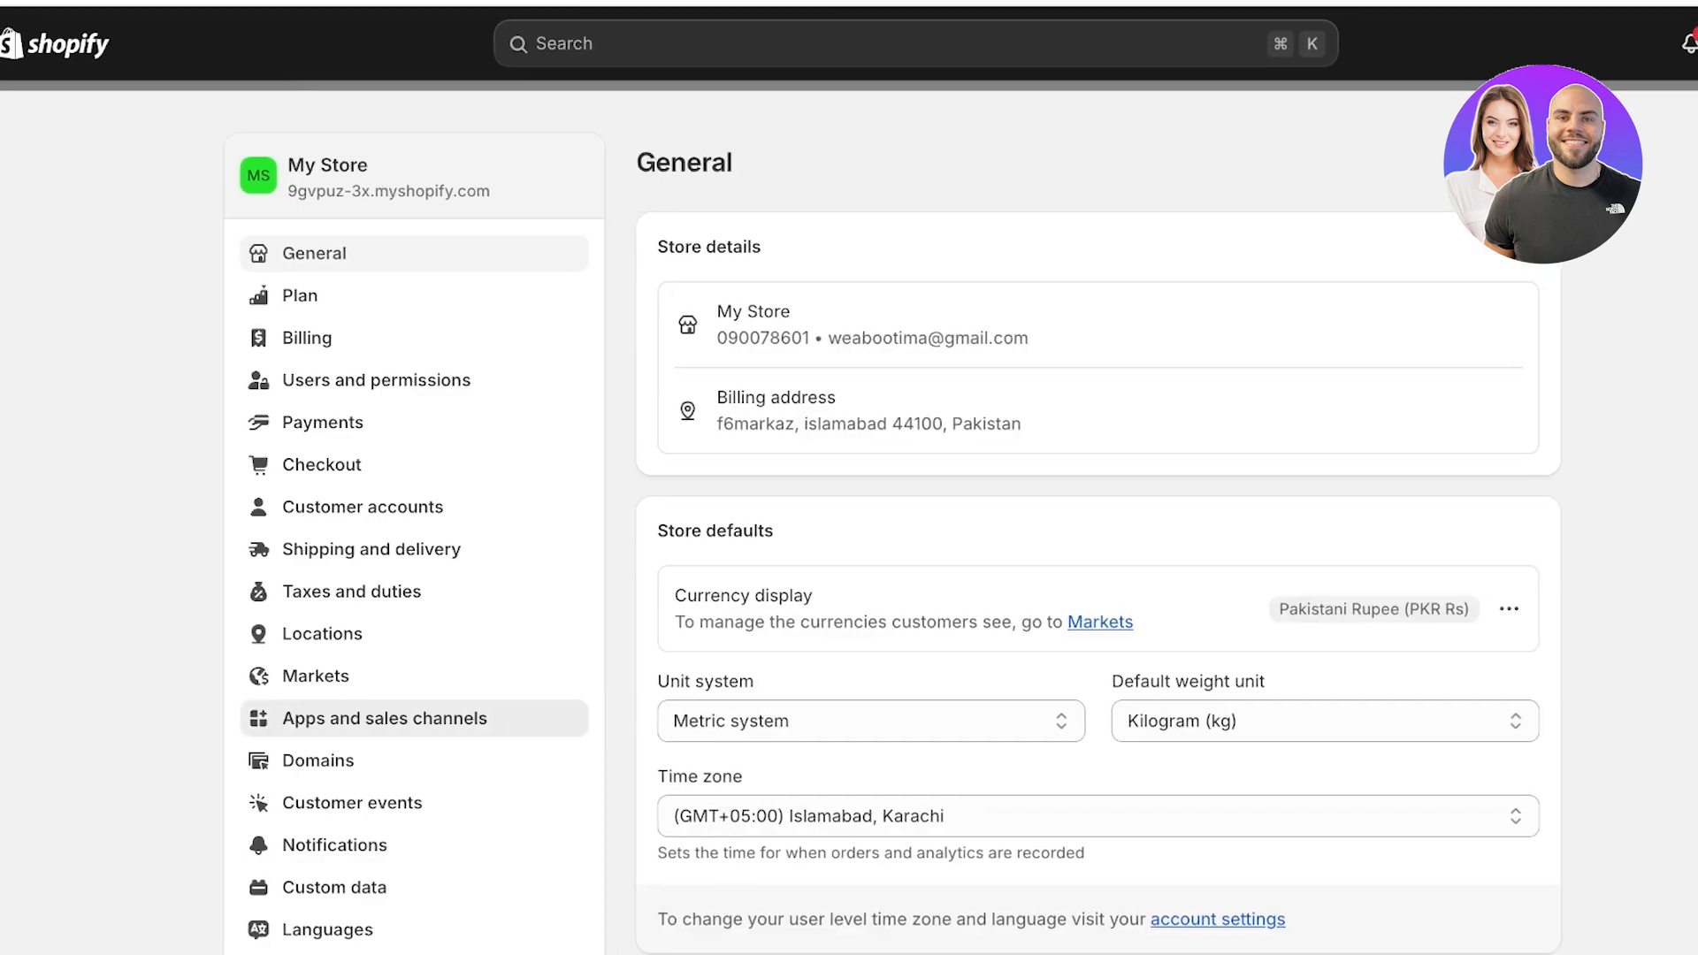
{"action": "left_click", "coordinate": [403, 718]}
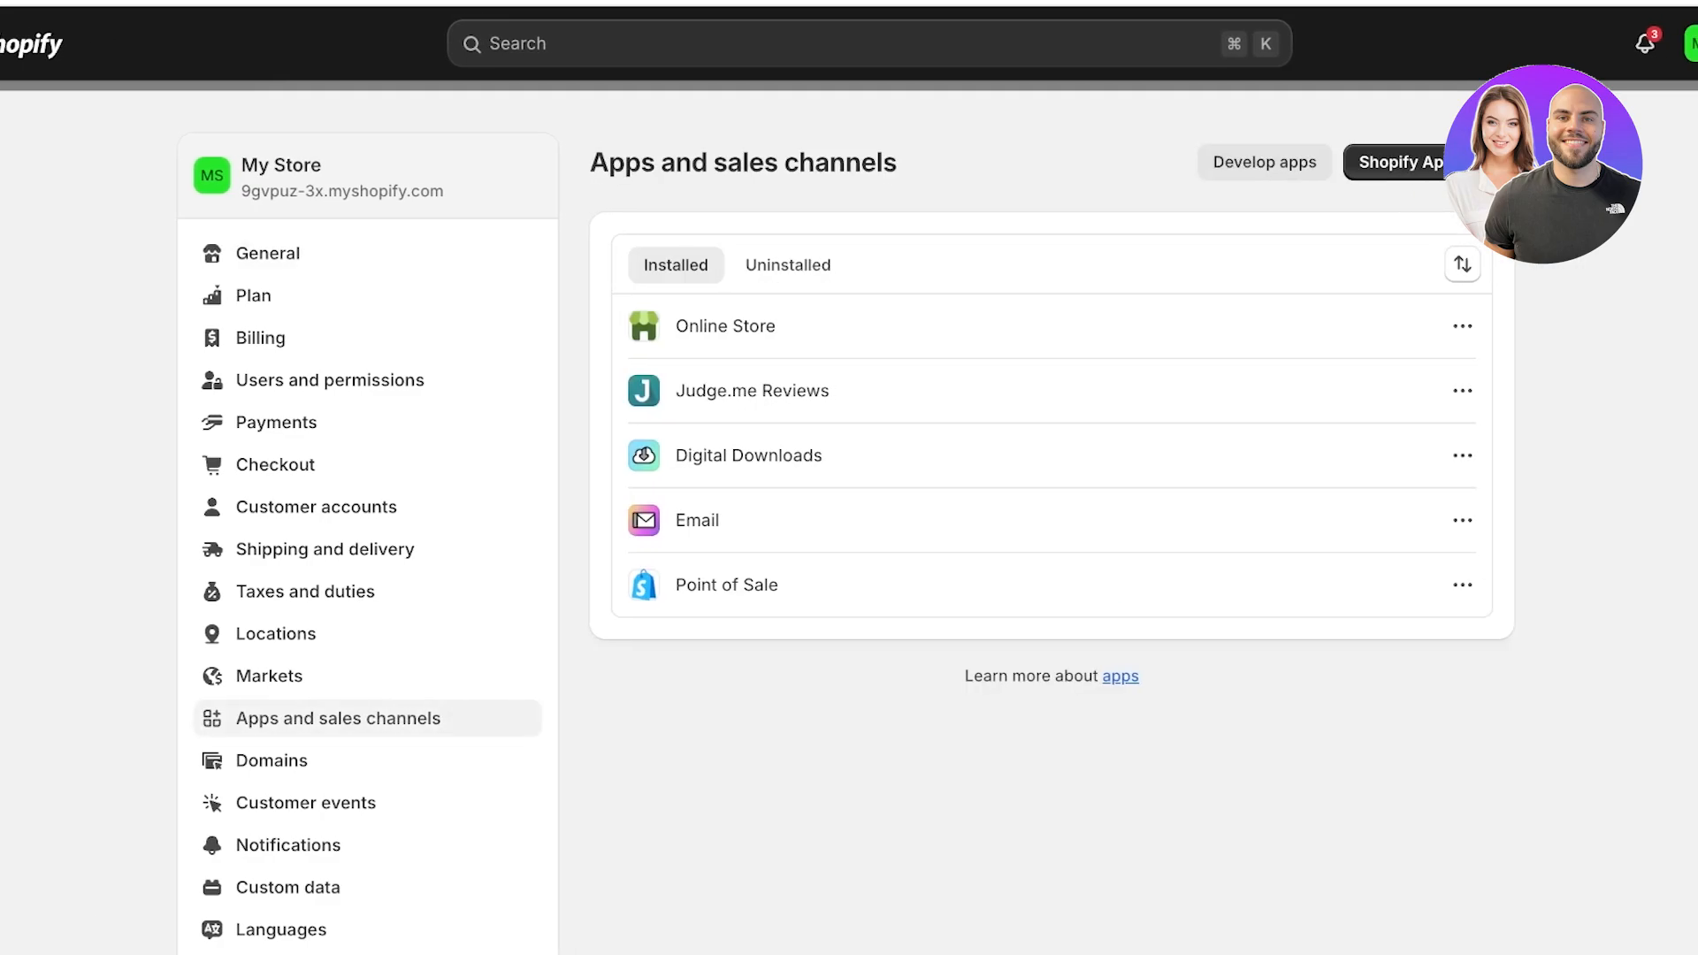
{"action": "left_click", "coordinate": [1429, 163]}
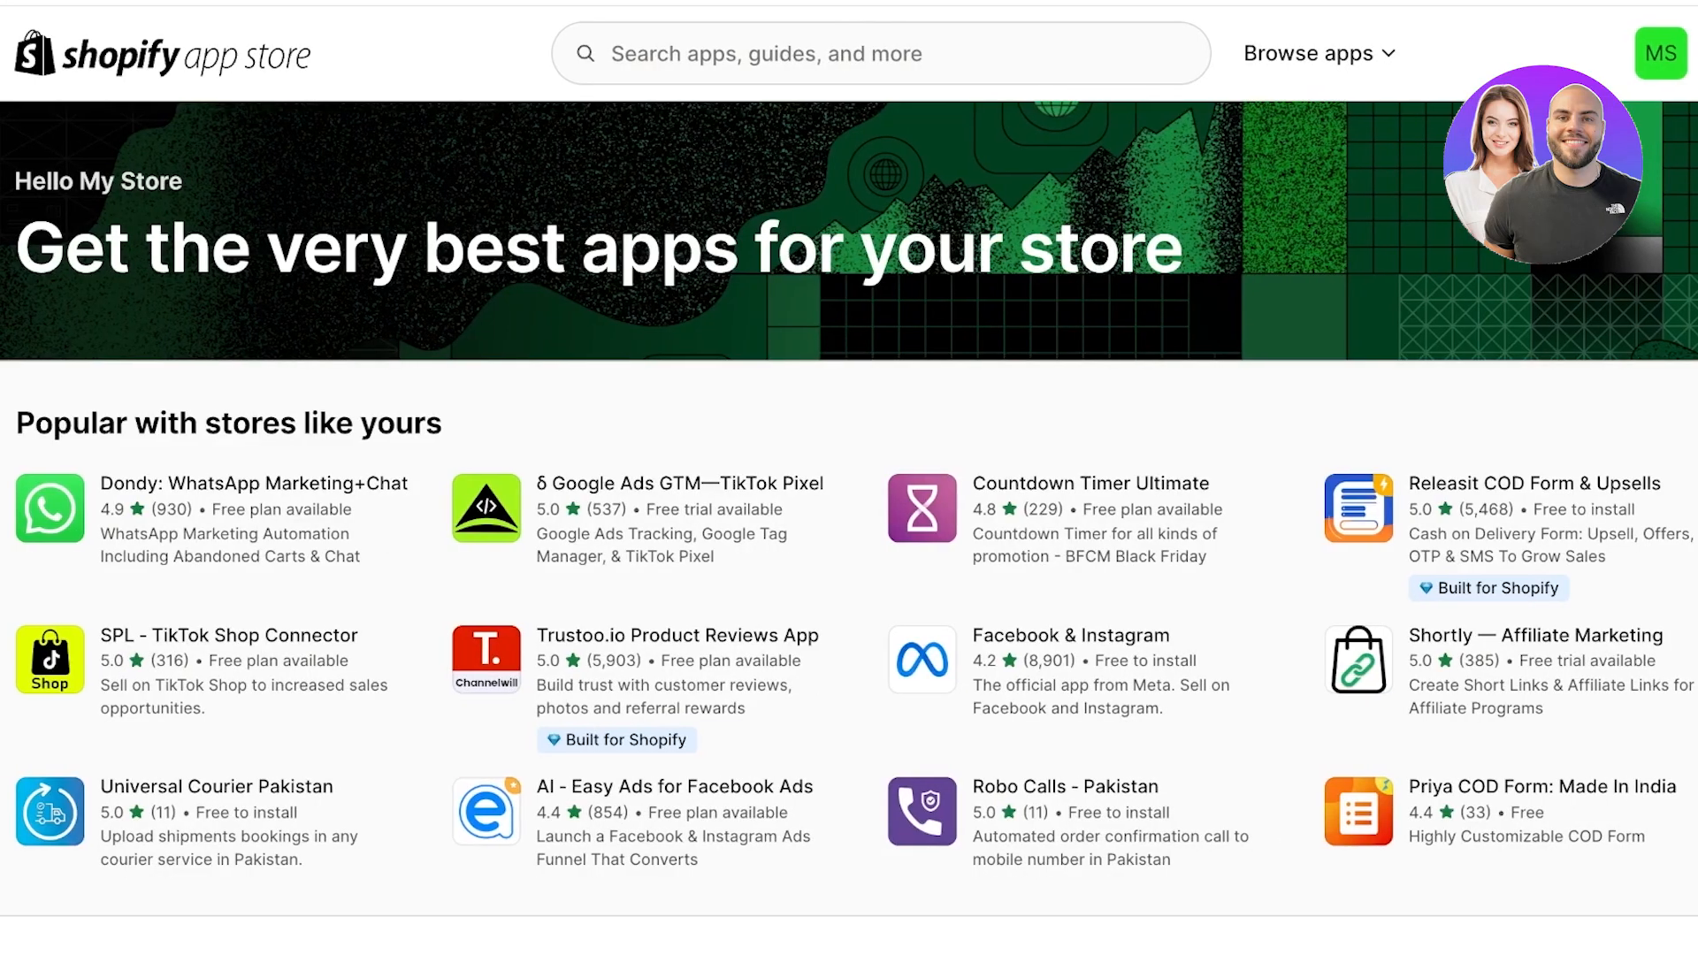
Search the app store for "search and discovery" and open the Shopify Search & Discovery listing.
{"action": "left_click", "coordinate": [880, 54]}
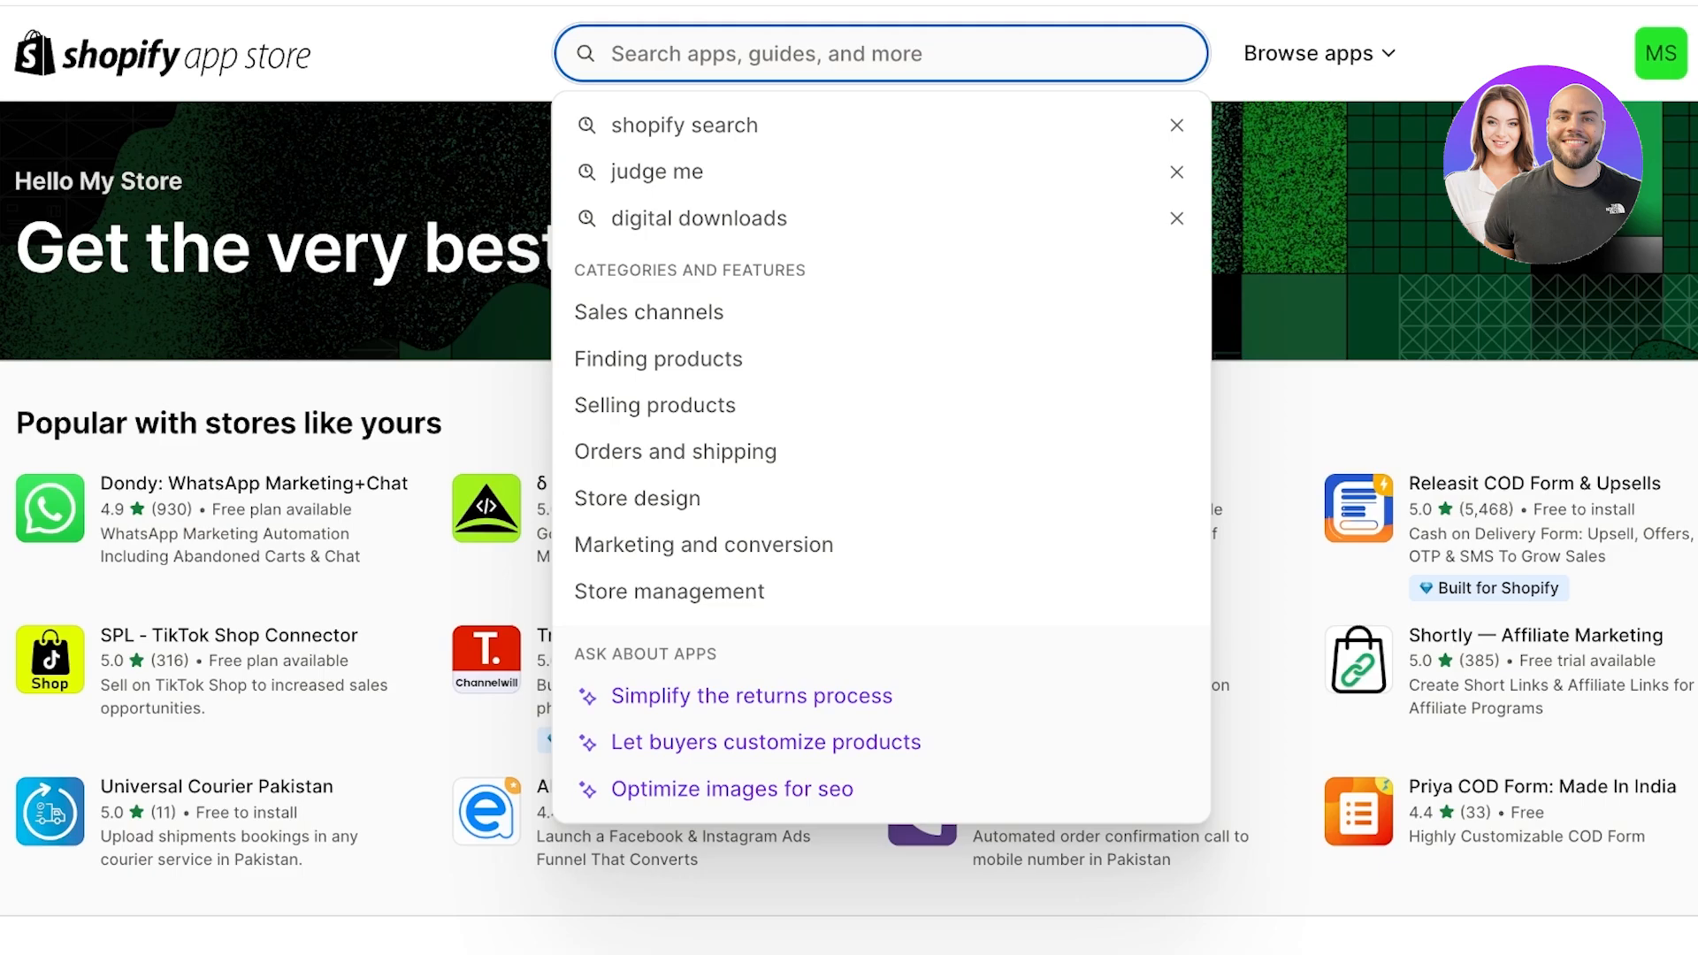
{"action": "type", "text": "s"}
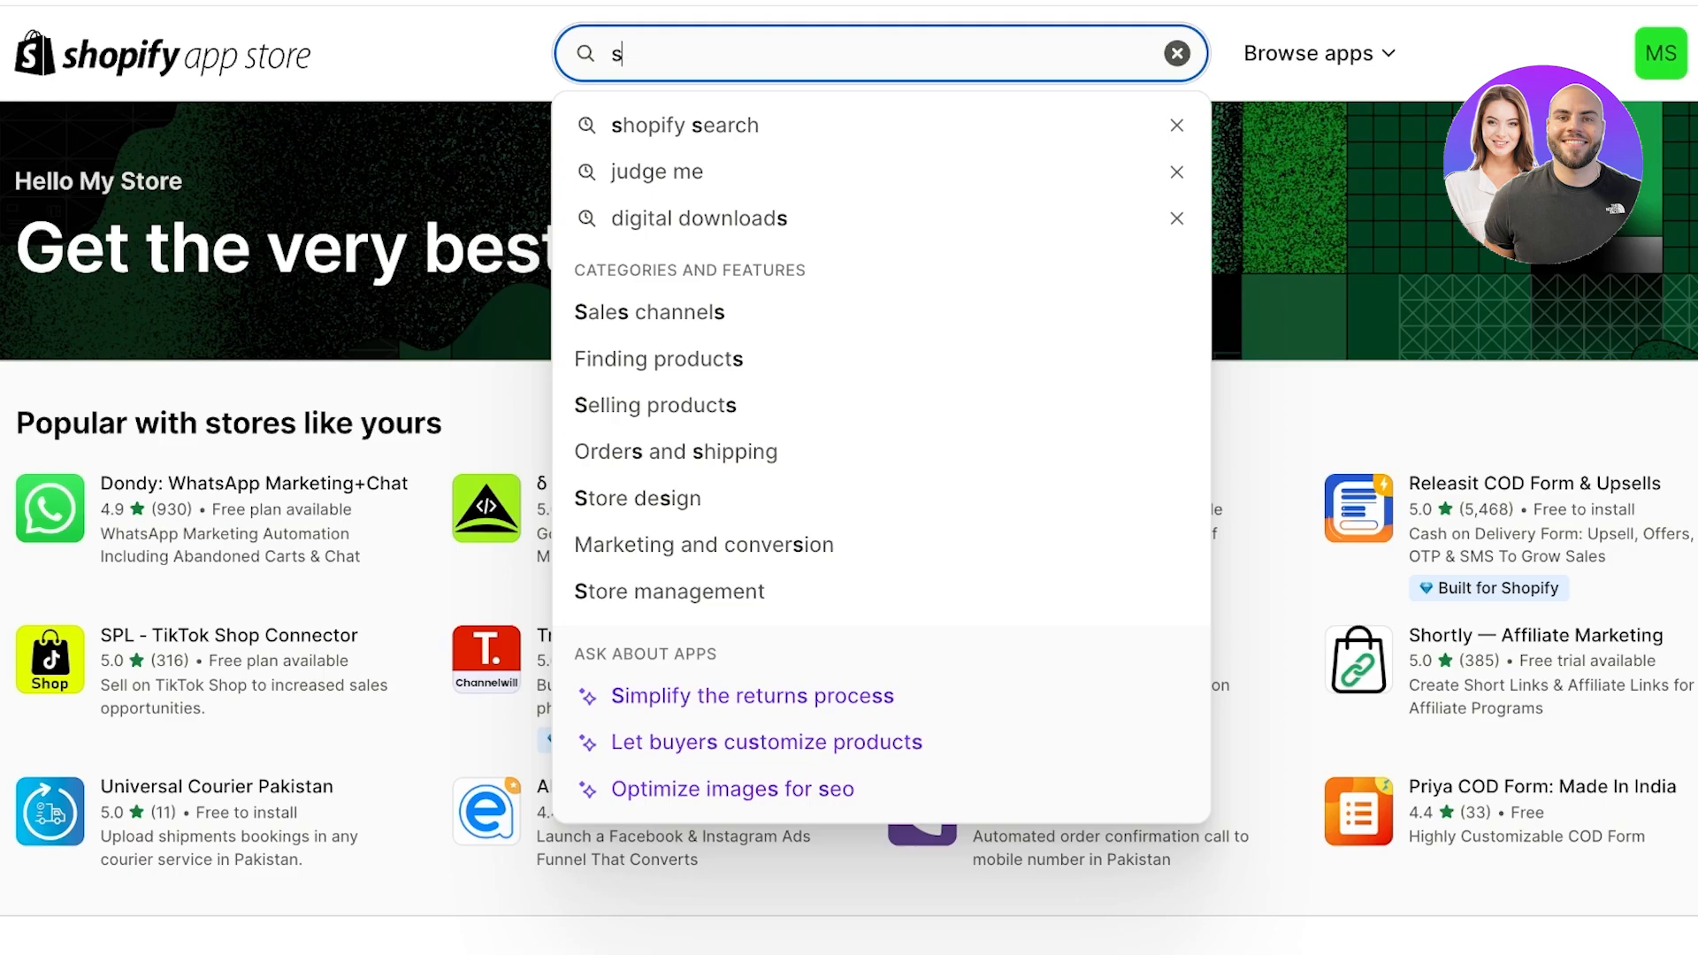
{"action": "type", "text": "earch and dis"}
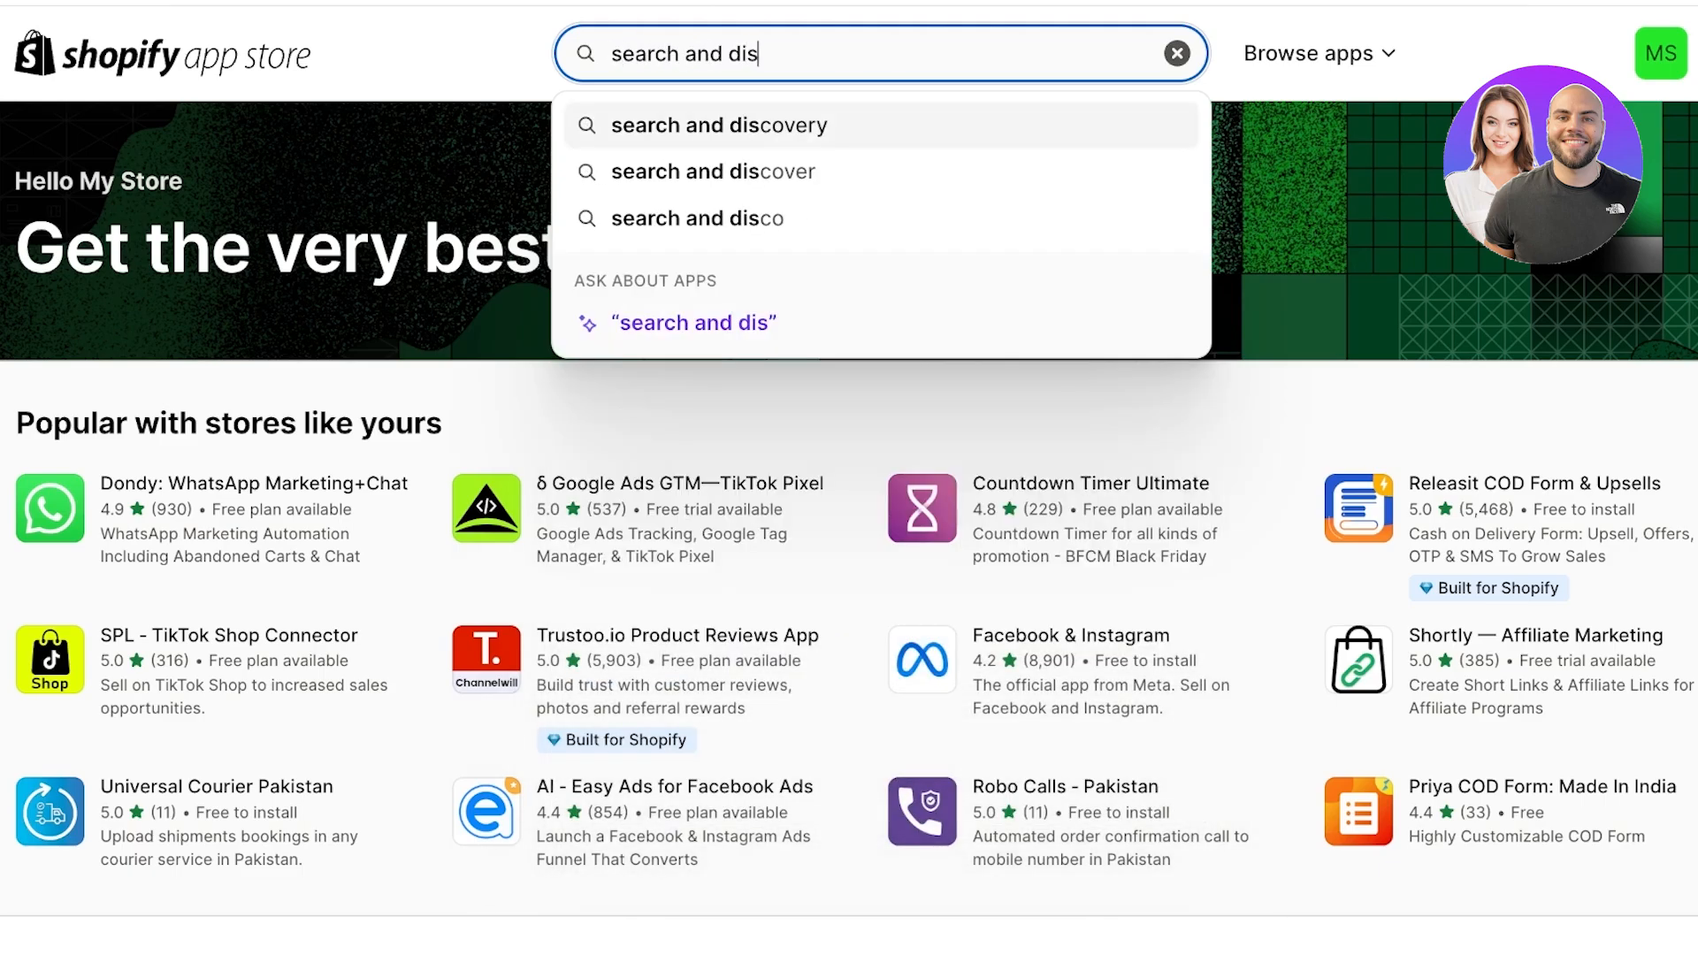
{"action": "key", "text": "Escape"}
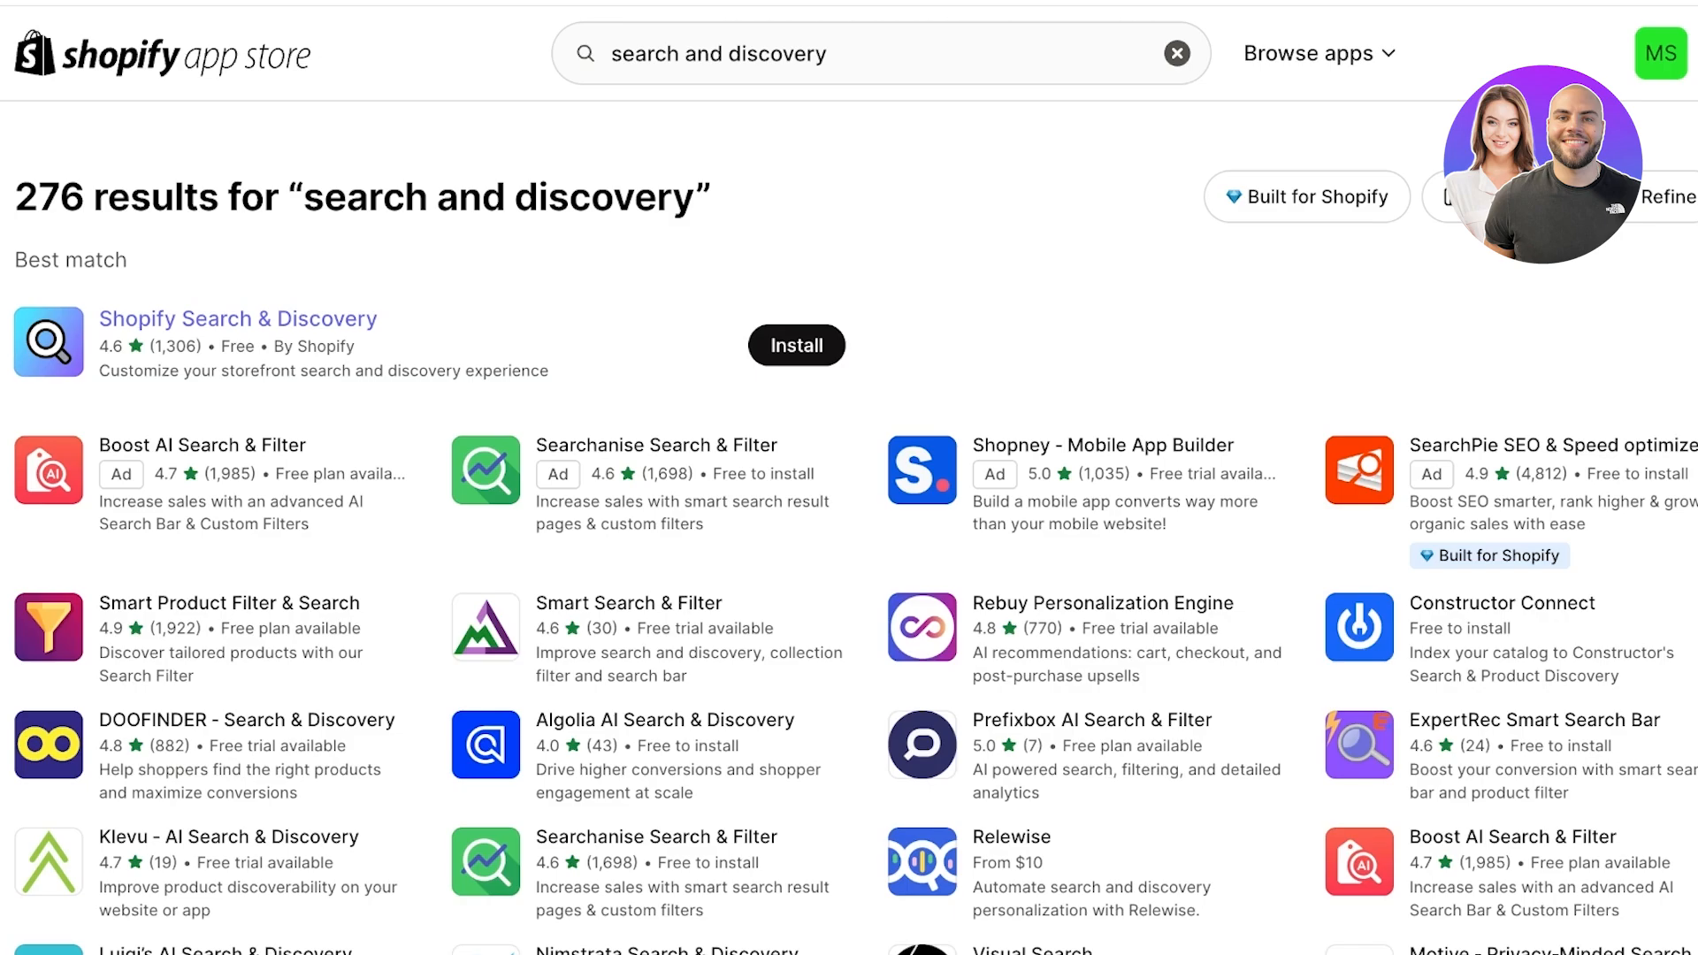
{"action": "left_click", "coordinate": [238, 318]}
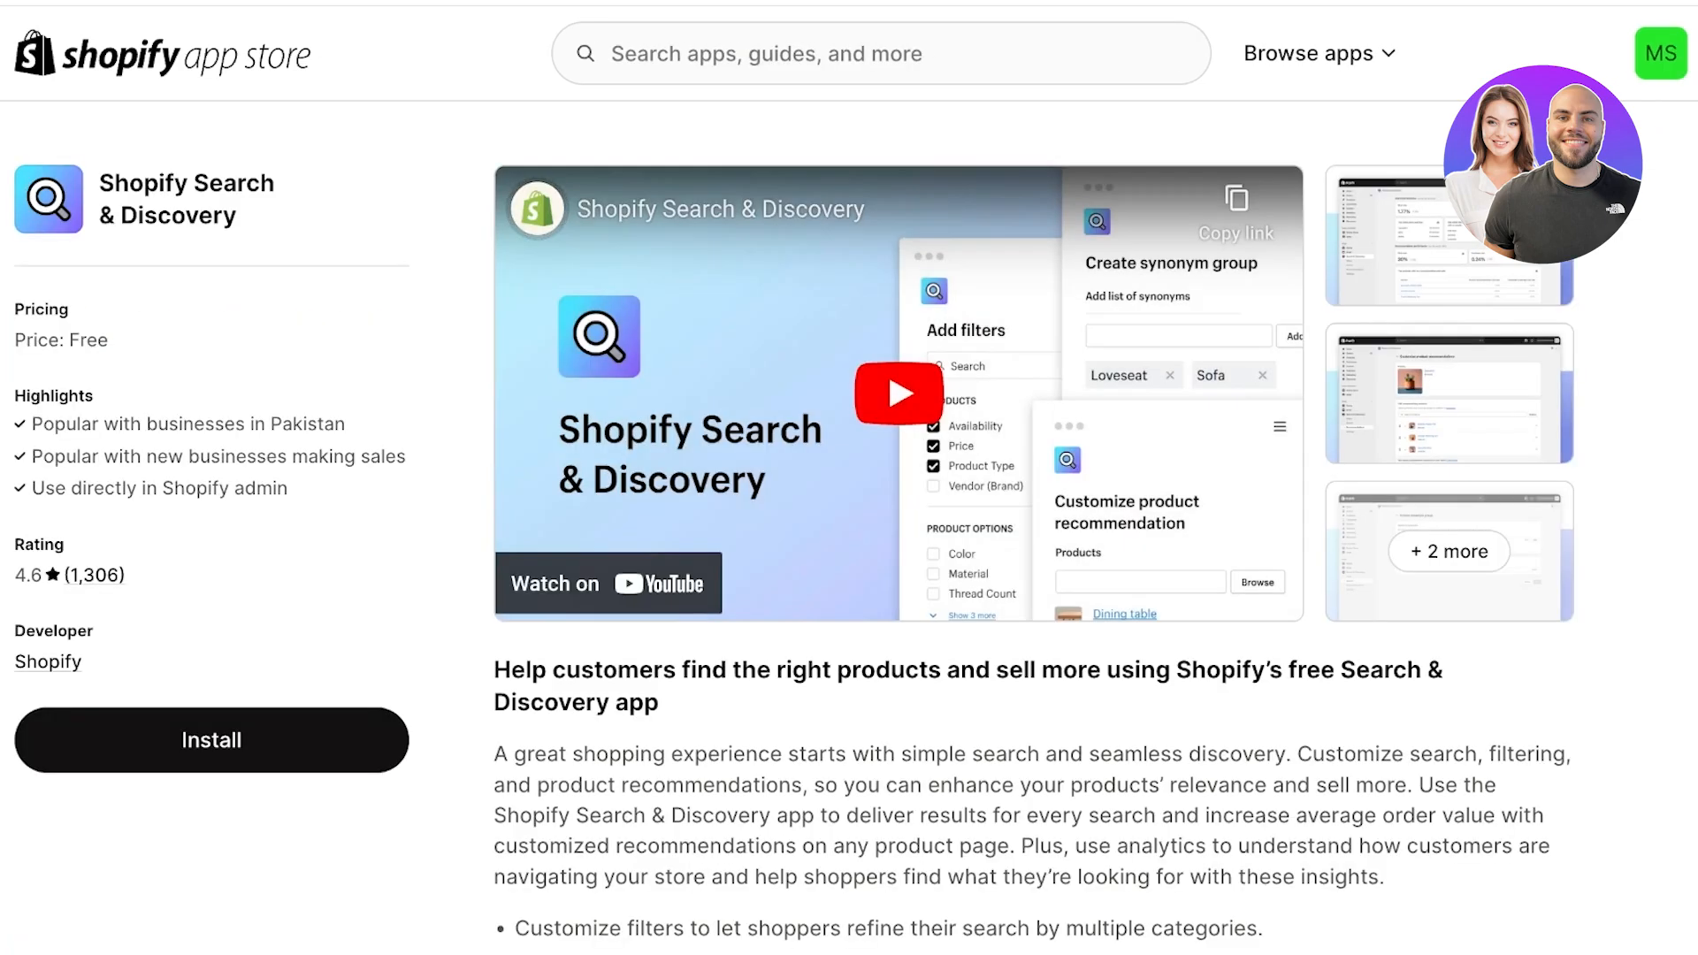
Examine the Shopify Search & Discovery listing's media gallery and feature description.
{"action": "left_click", "coordinate": [1494, 225]}
{"action": "key", "text": "Right"}
{"action": "key", "text": "Right"}
{"action": "key", "text": "Right"}
{"action": "key", "text": "Right"}
{"action": "key", "text": "Right"}
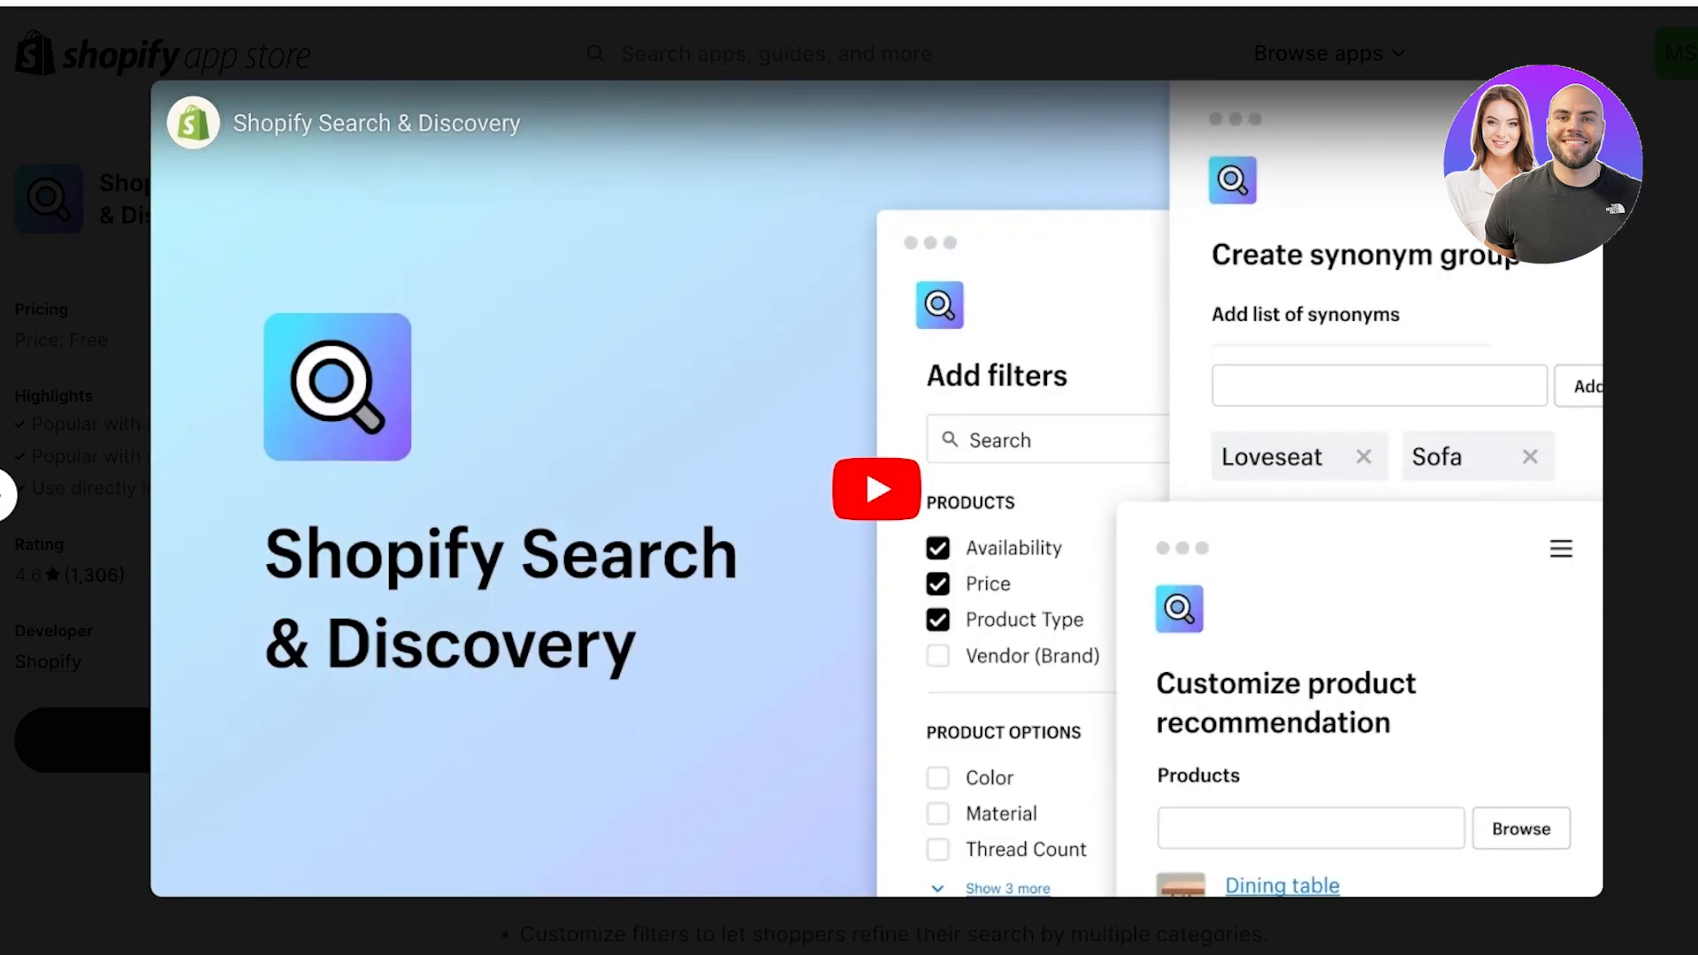
{"action": "key", "text": "Escape"}
{"action": "scroll", "coordinate": [1033, 530], "scroll_direction": "down", "scroll_amount": 2}
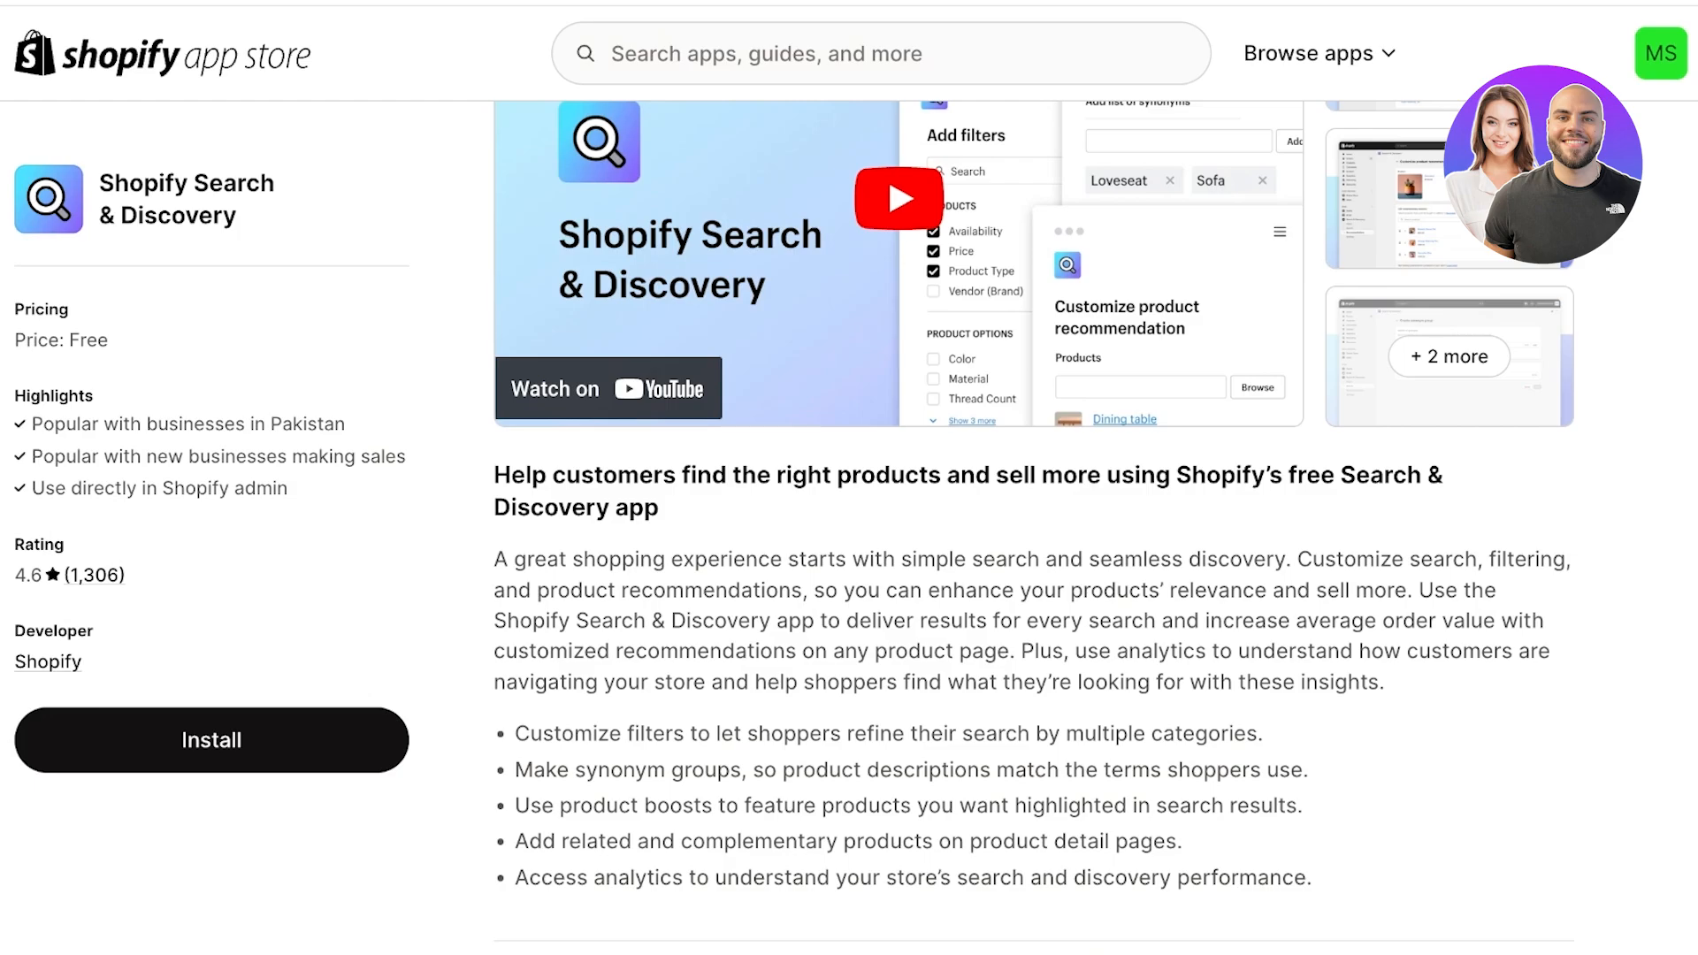
Install the Shopify Search & Discovery app and pin it to the admin navigation.
{"action": "left_click", "coordinate": [211, 740]}
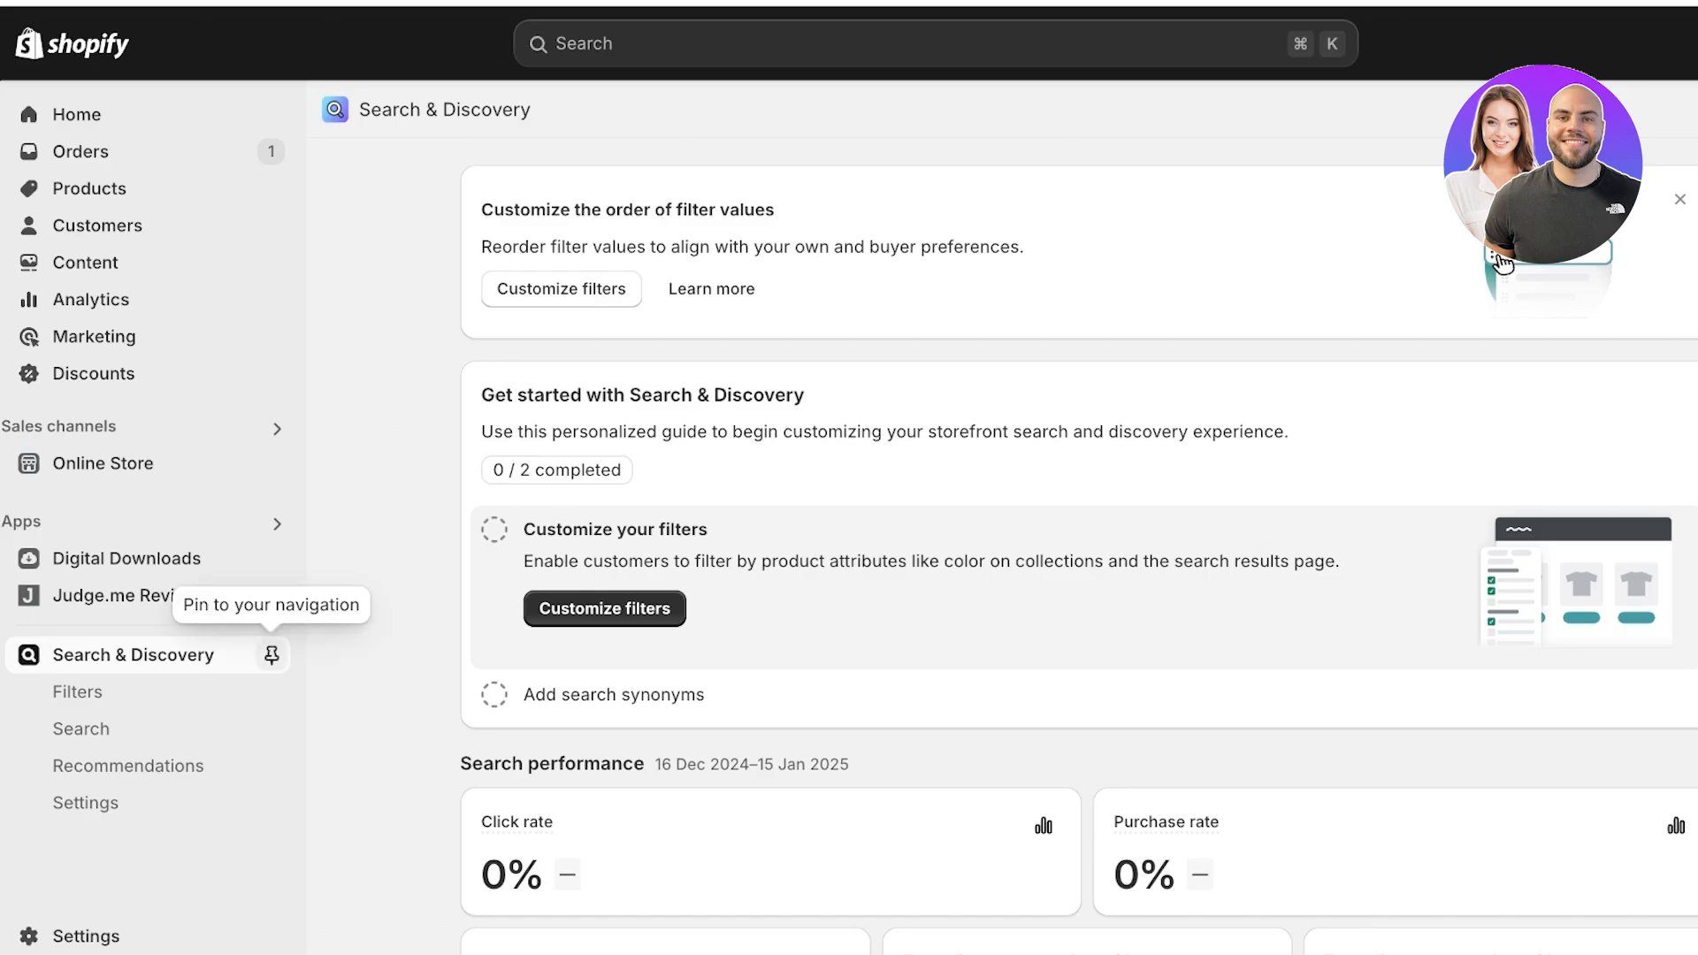
{"action": "left_click", "coordinate": [272, 655]}
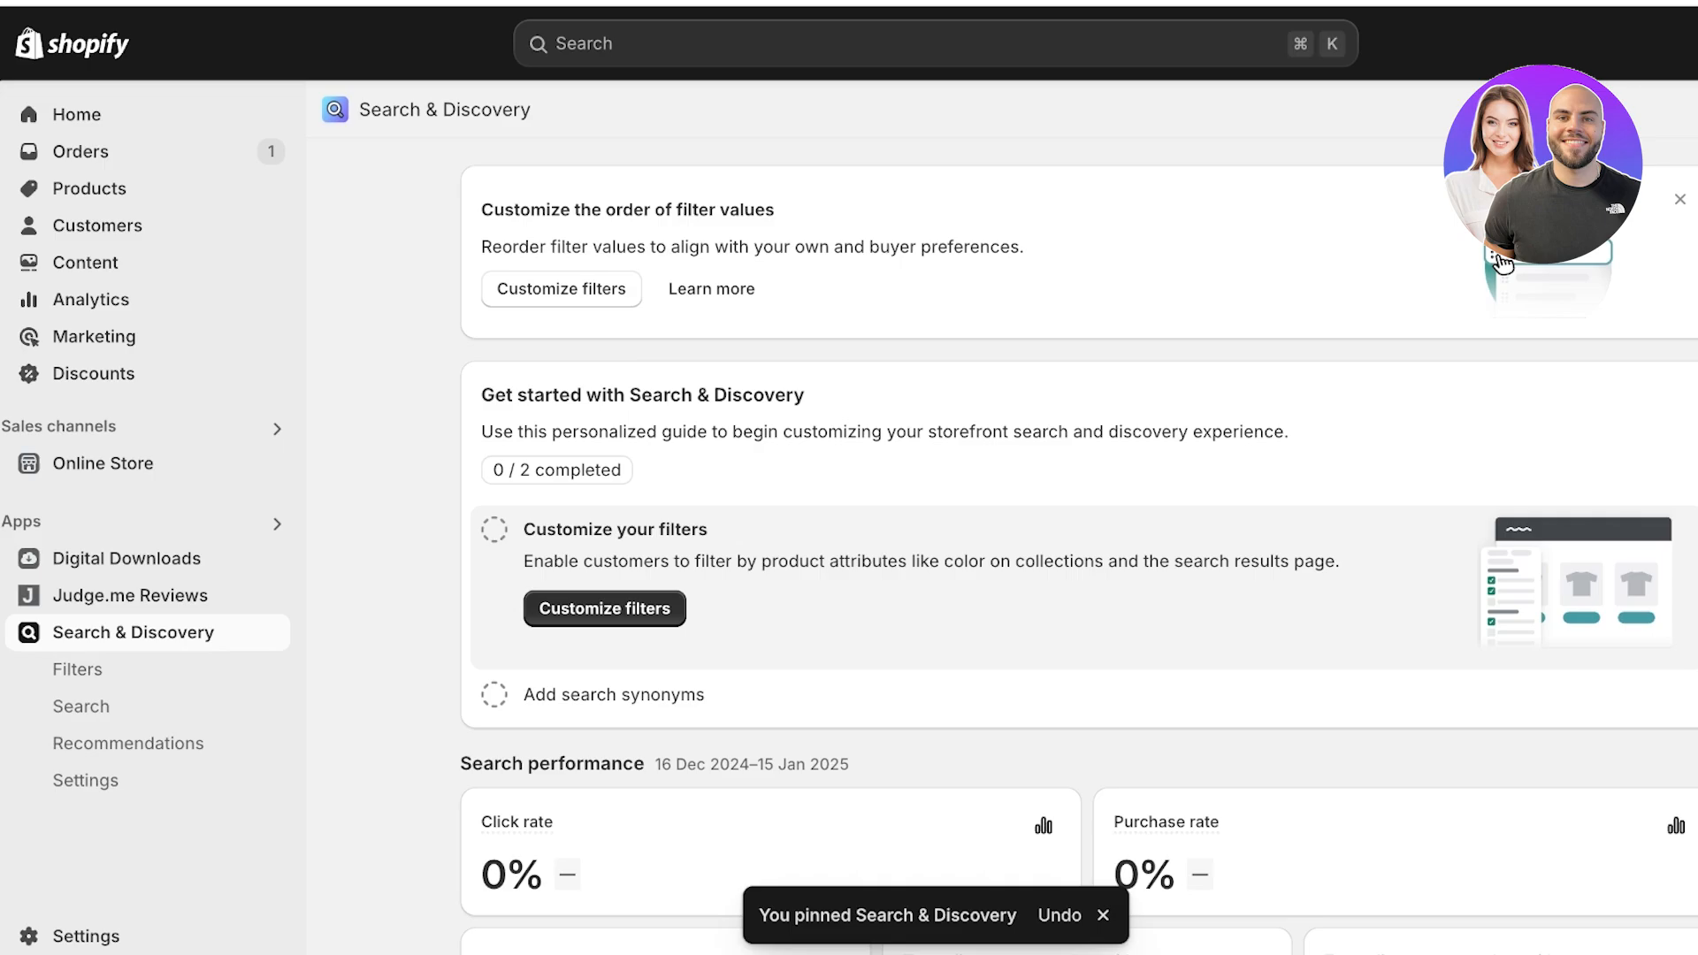
{"action": "scroll", "coordinate": [1079, 549], "scroll_direction": "down", "scroll_amount": 5}
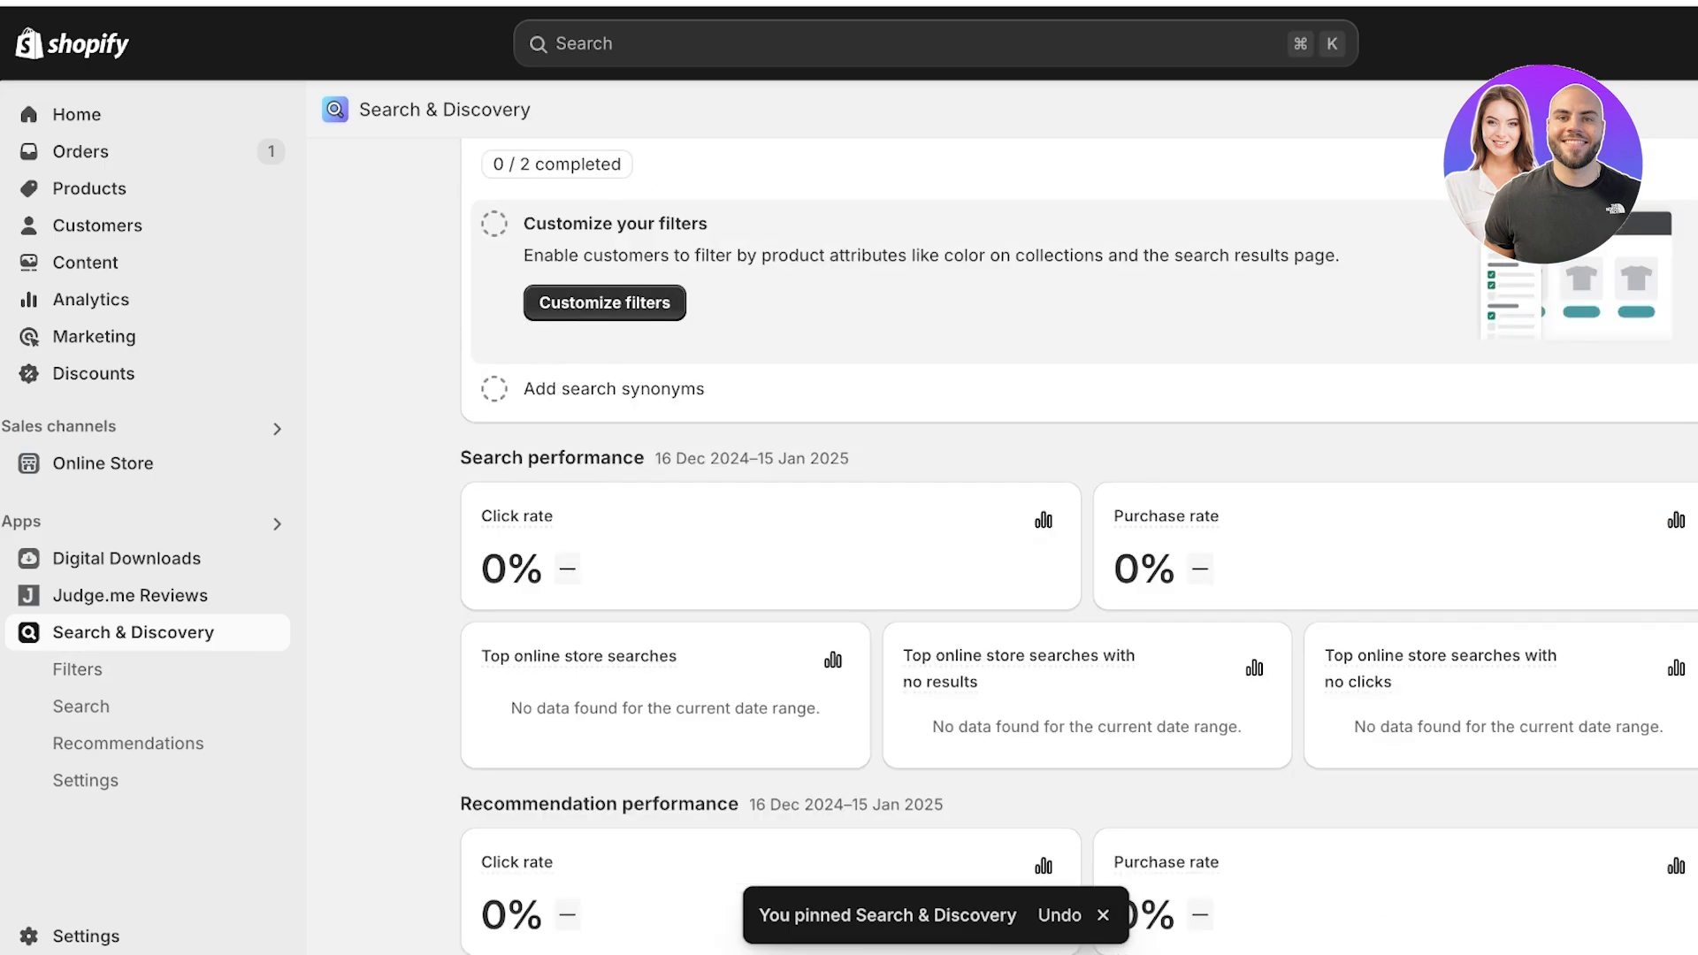
{"action": "scroll", "coordinate": [1079, 548], "scroll_direction": "up", "scroll_amount": 6}
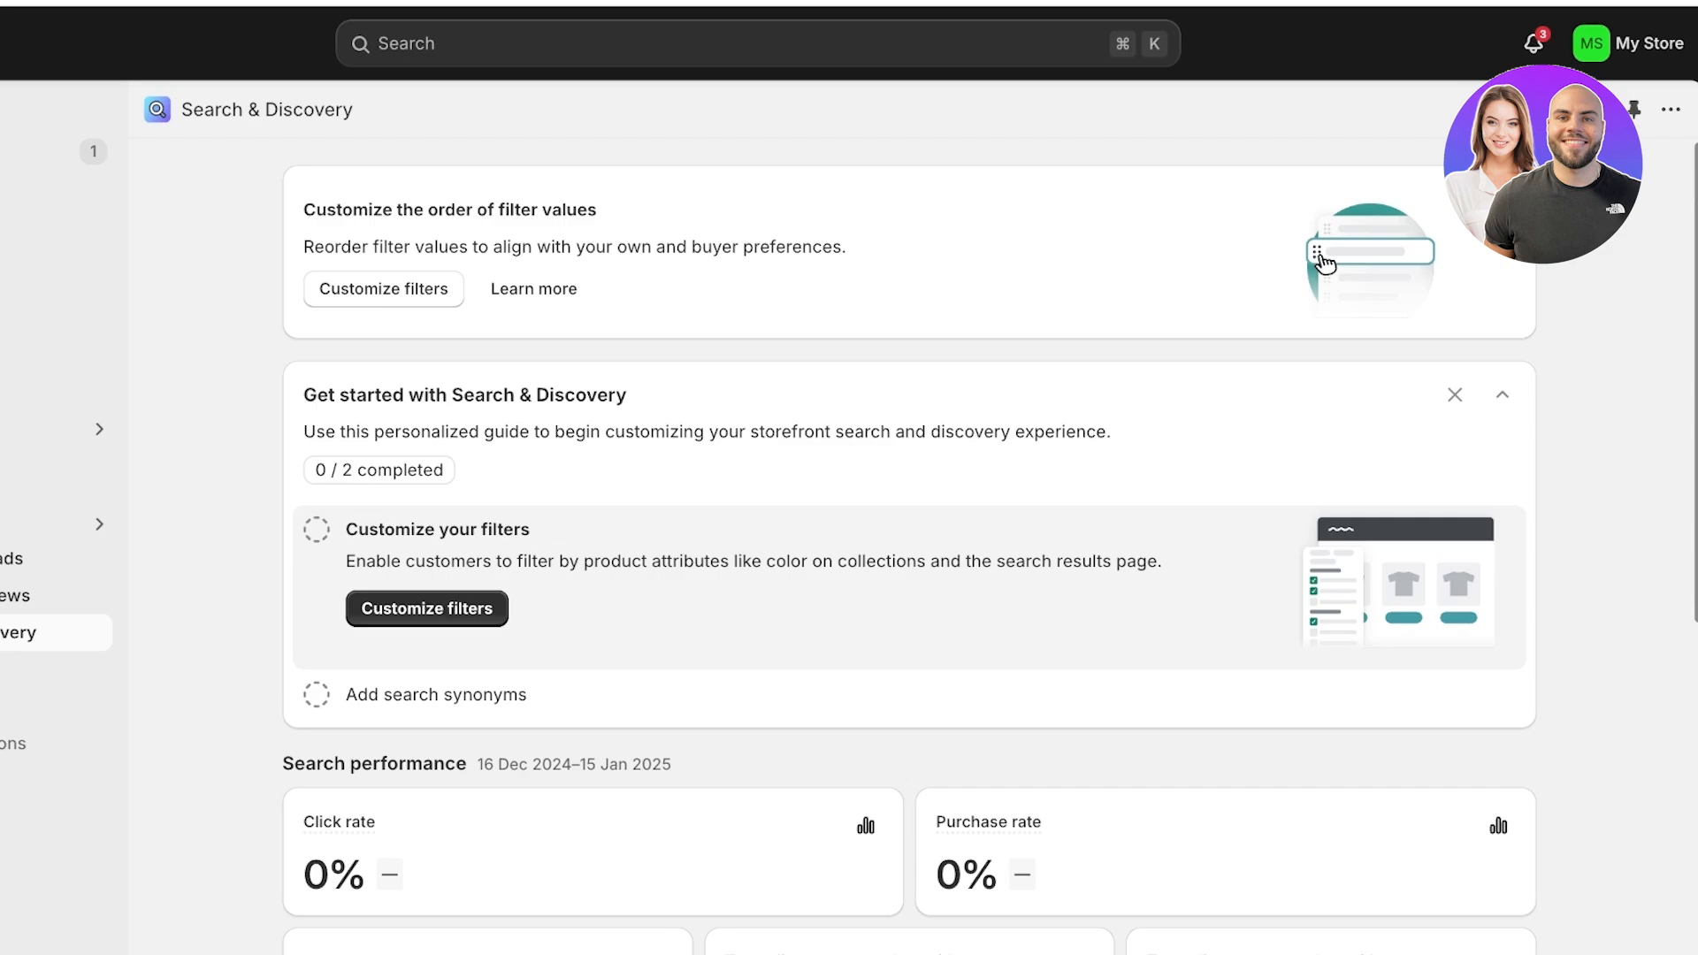
Open the app's filter customization and start adding a new filter.
{"action": "left_click", "coordinate": [427, 609]}
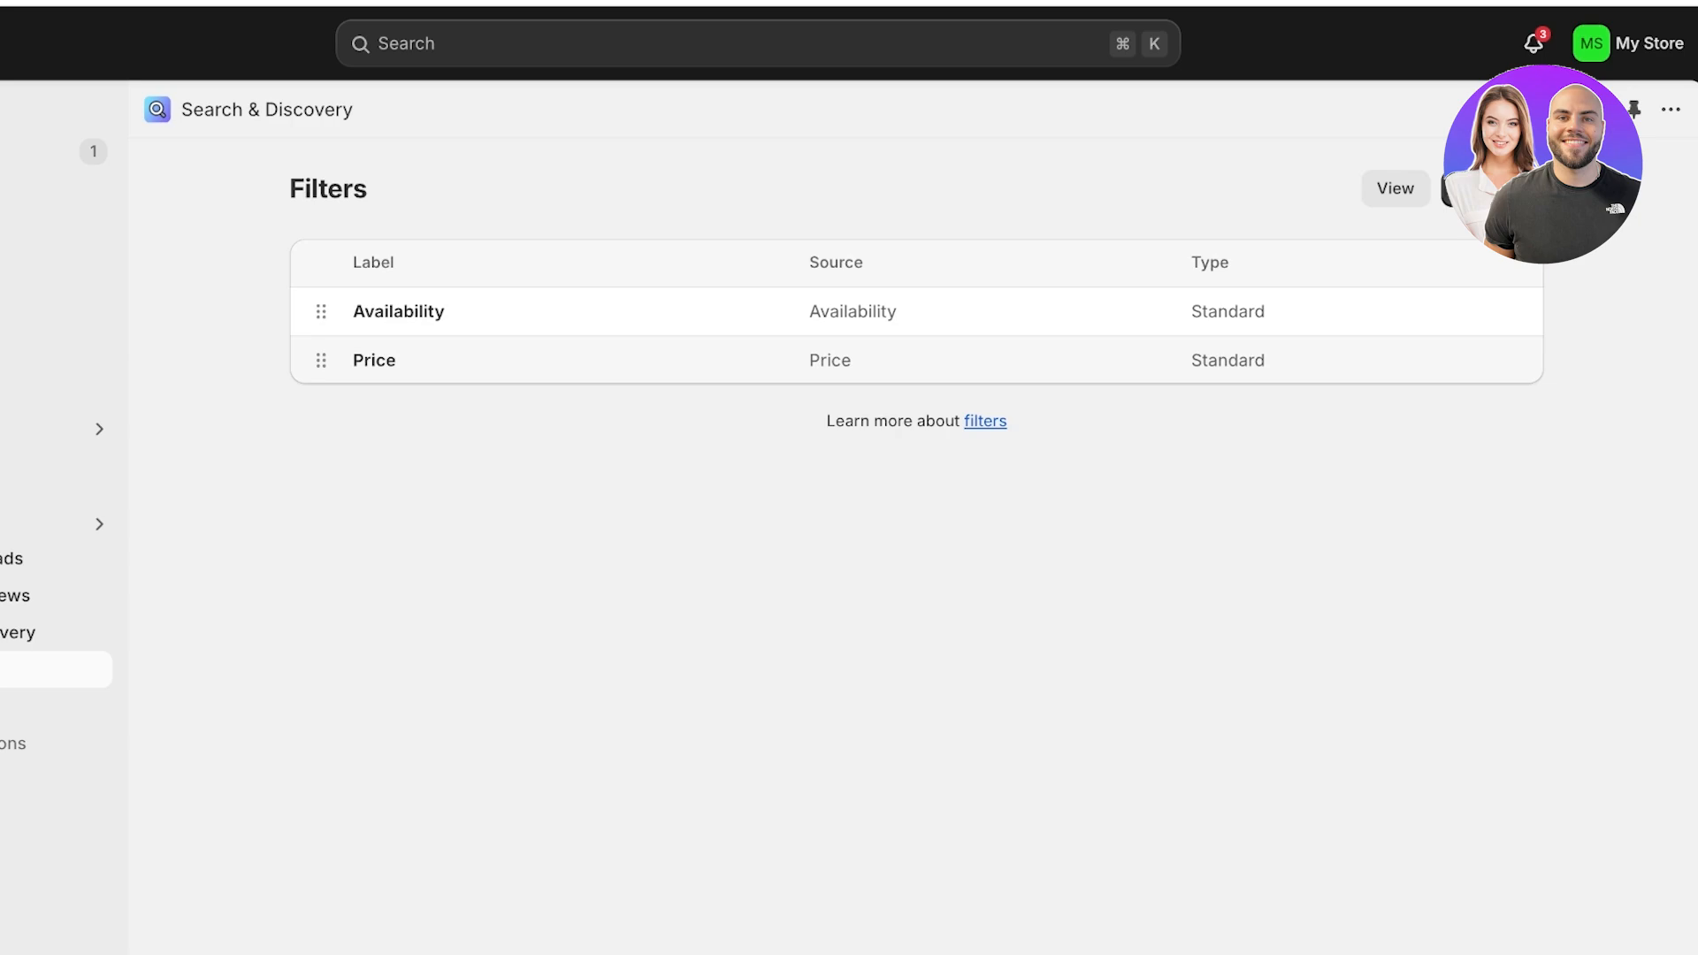
{"action": "left_click", "coordinate": [1492, 188]}
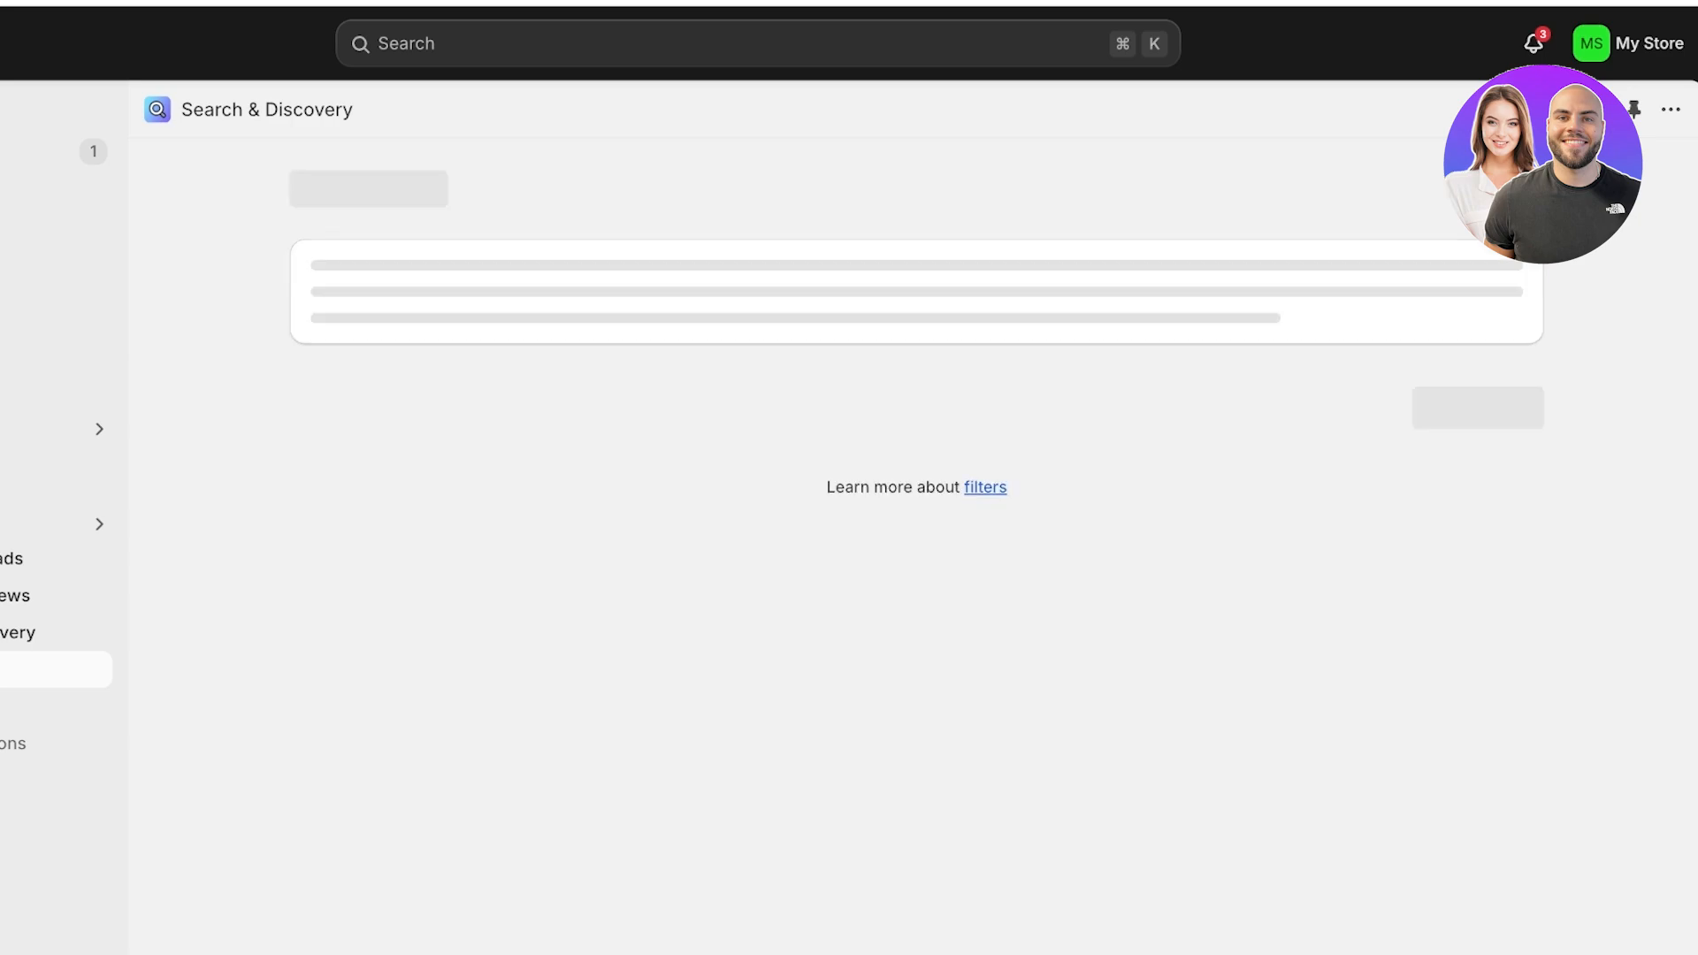
{"action": "left_click", "coordinate": [459, 427]}
Review the available filter sources, close the list without choosing one, and place the cursor in the filter label.
{"action": "left_click", "coordinate": [408, 322]}
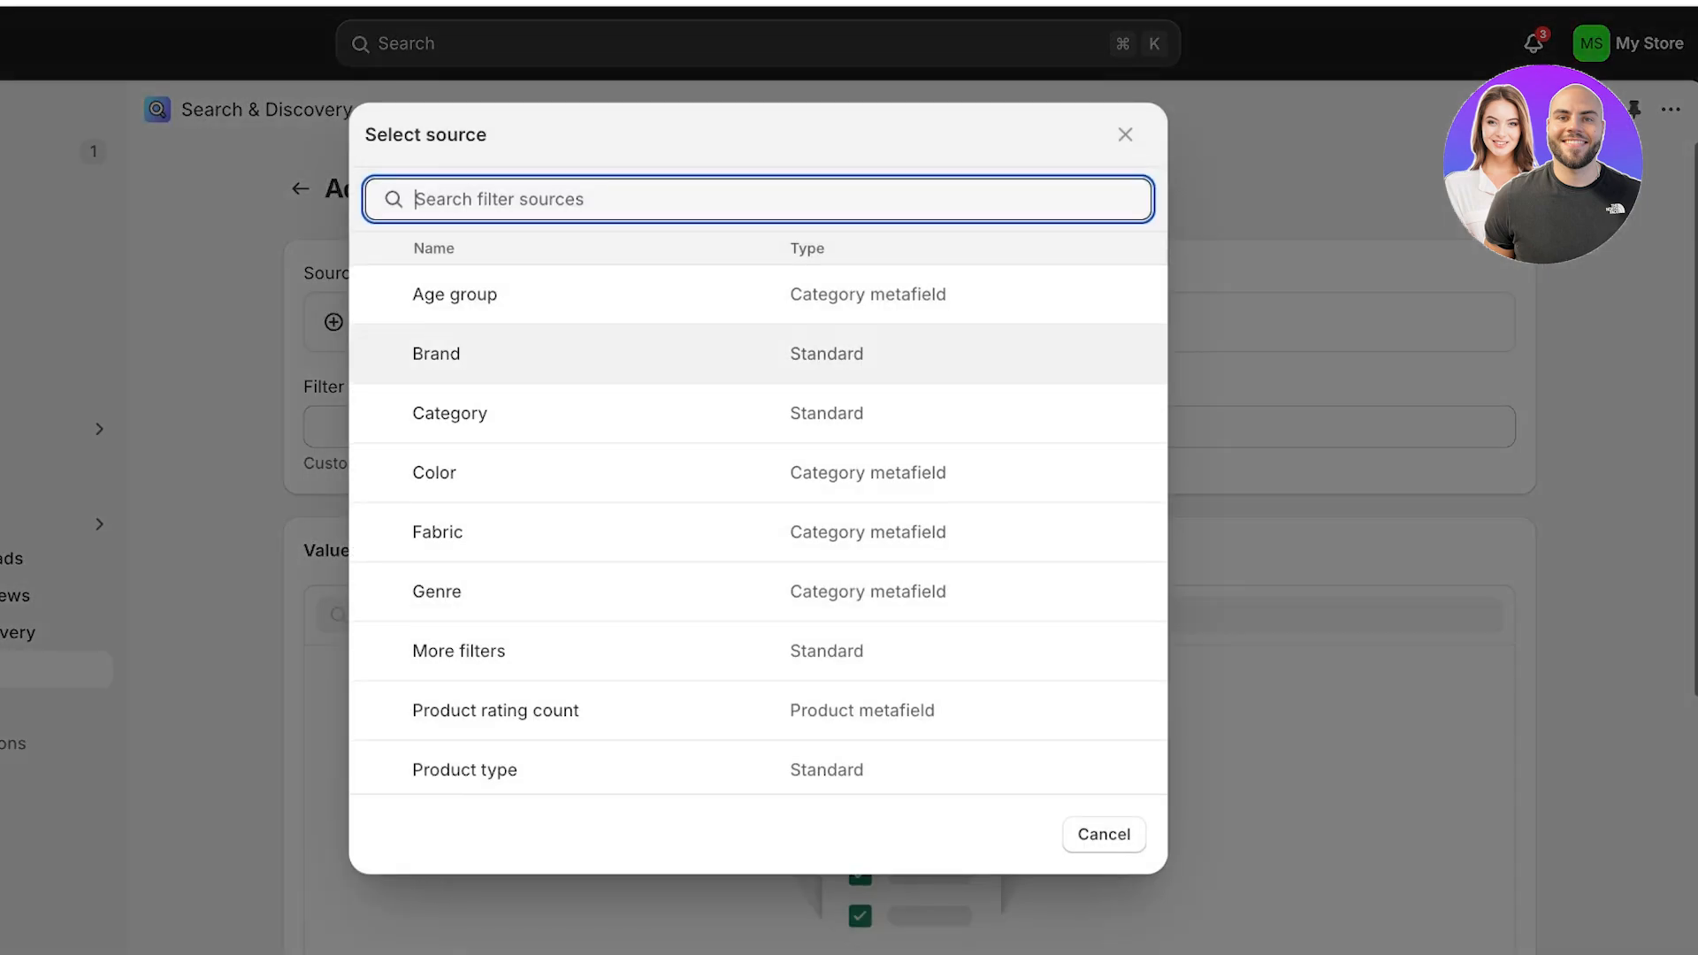
{"action": "scroll", "coordinate": [758, 531], "scroll_direction": "down", "scroll_amount": 2}
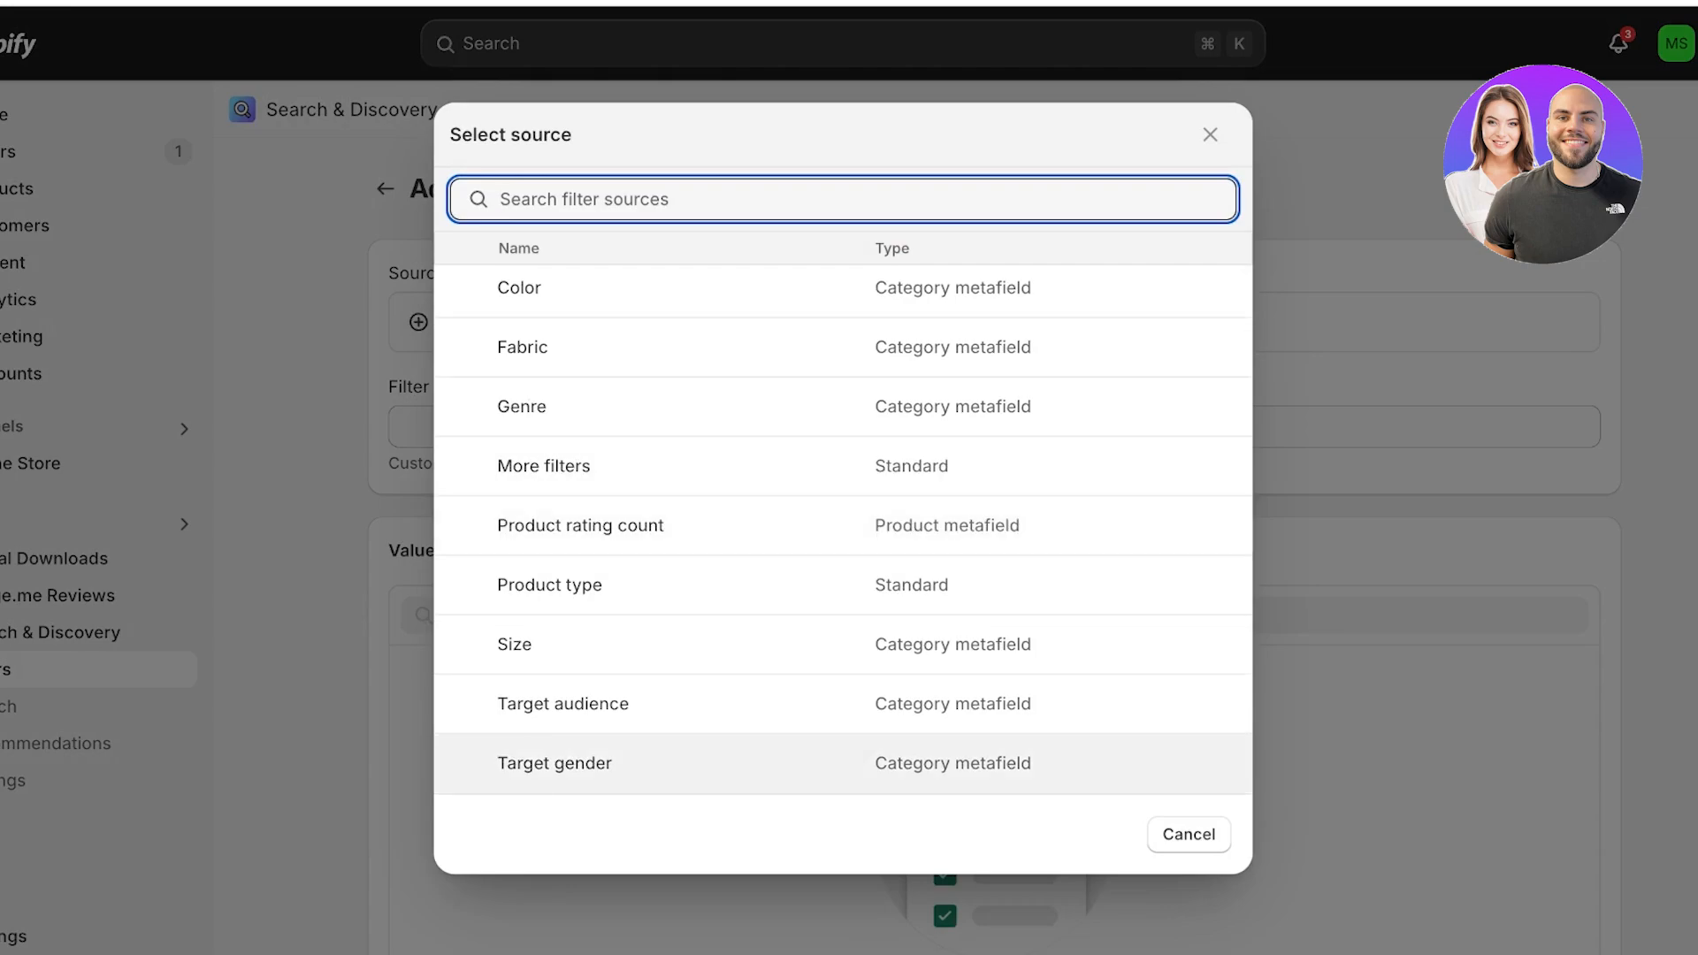
{"action": "scroll", "coordinate": [840, 765], "scroll_direction": "up", "scroll_amount": 2}
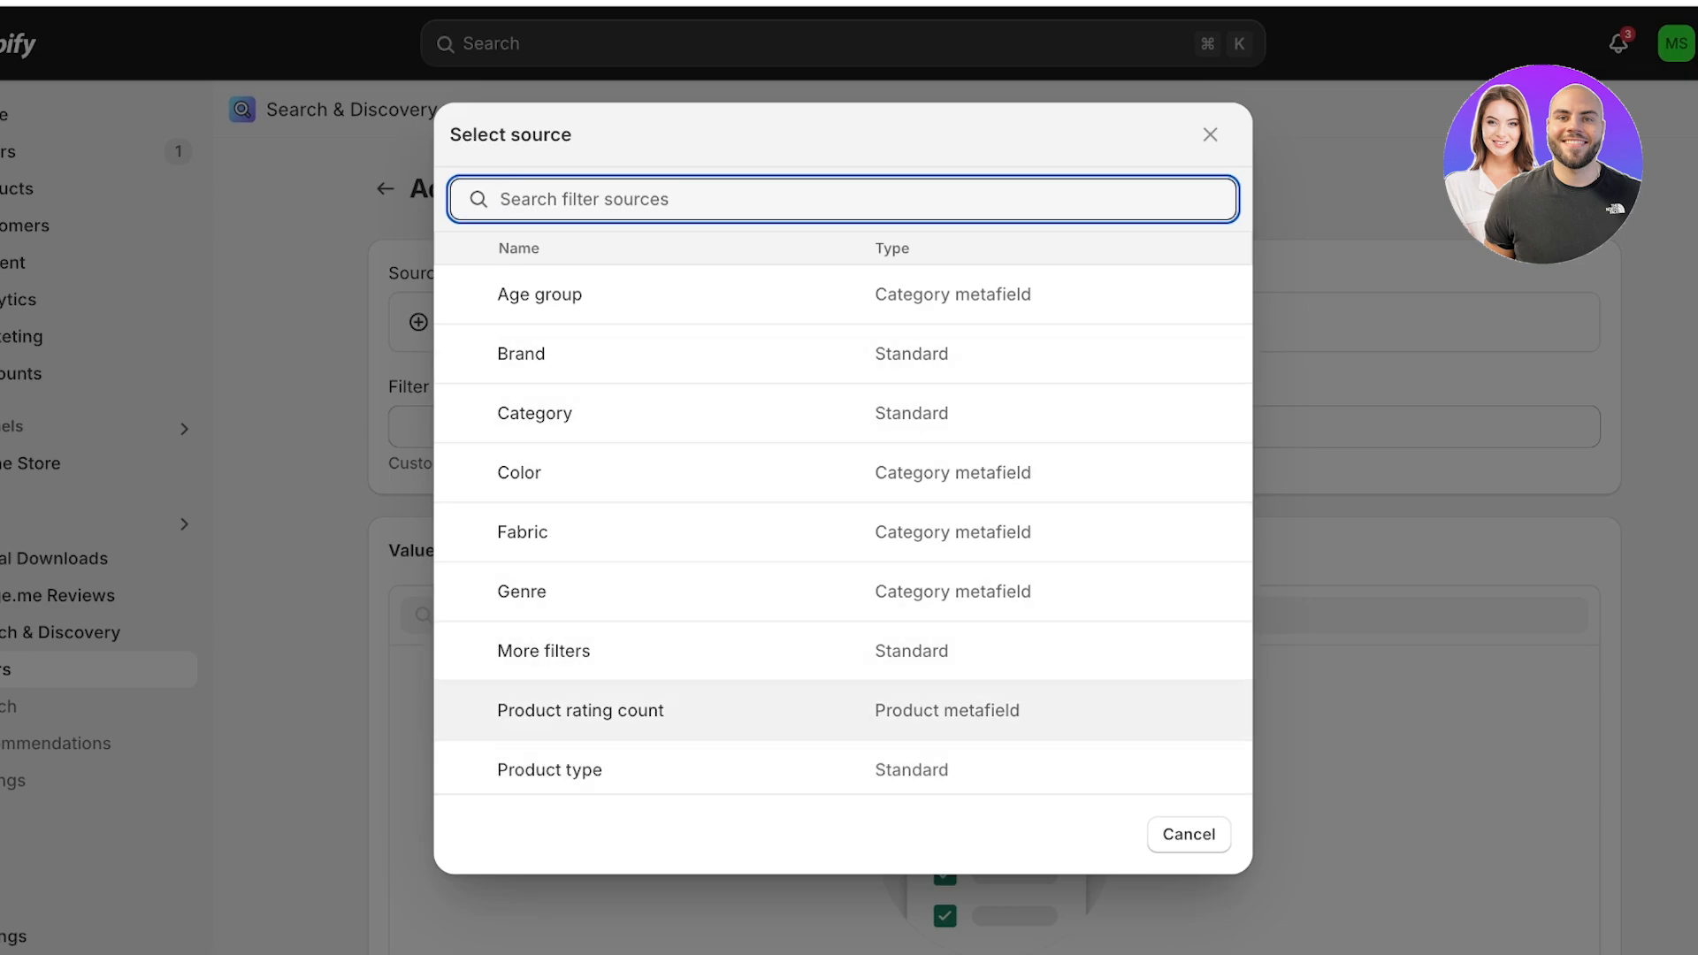
{"action": "left_click", "coordinate": [1210, 134]}
{"action": "left_click", "coordinate": [994, 427]}
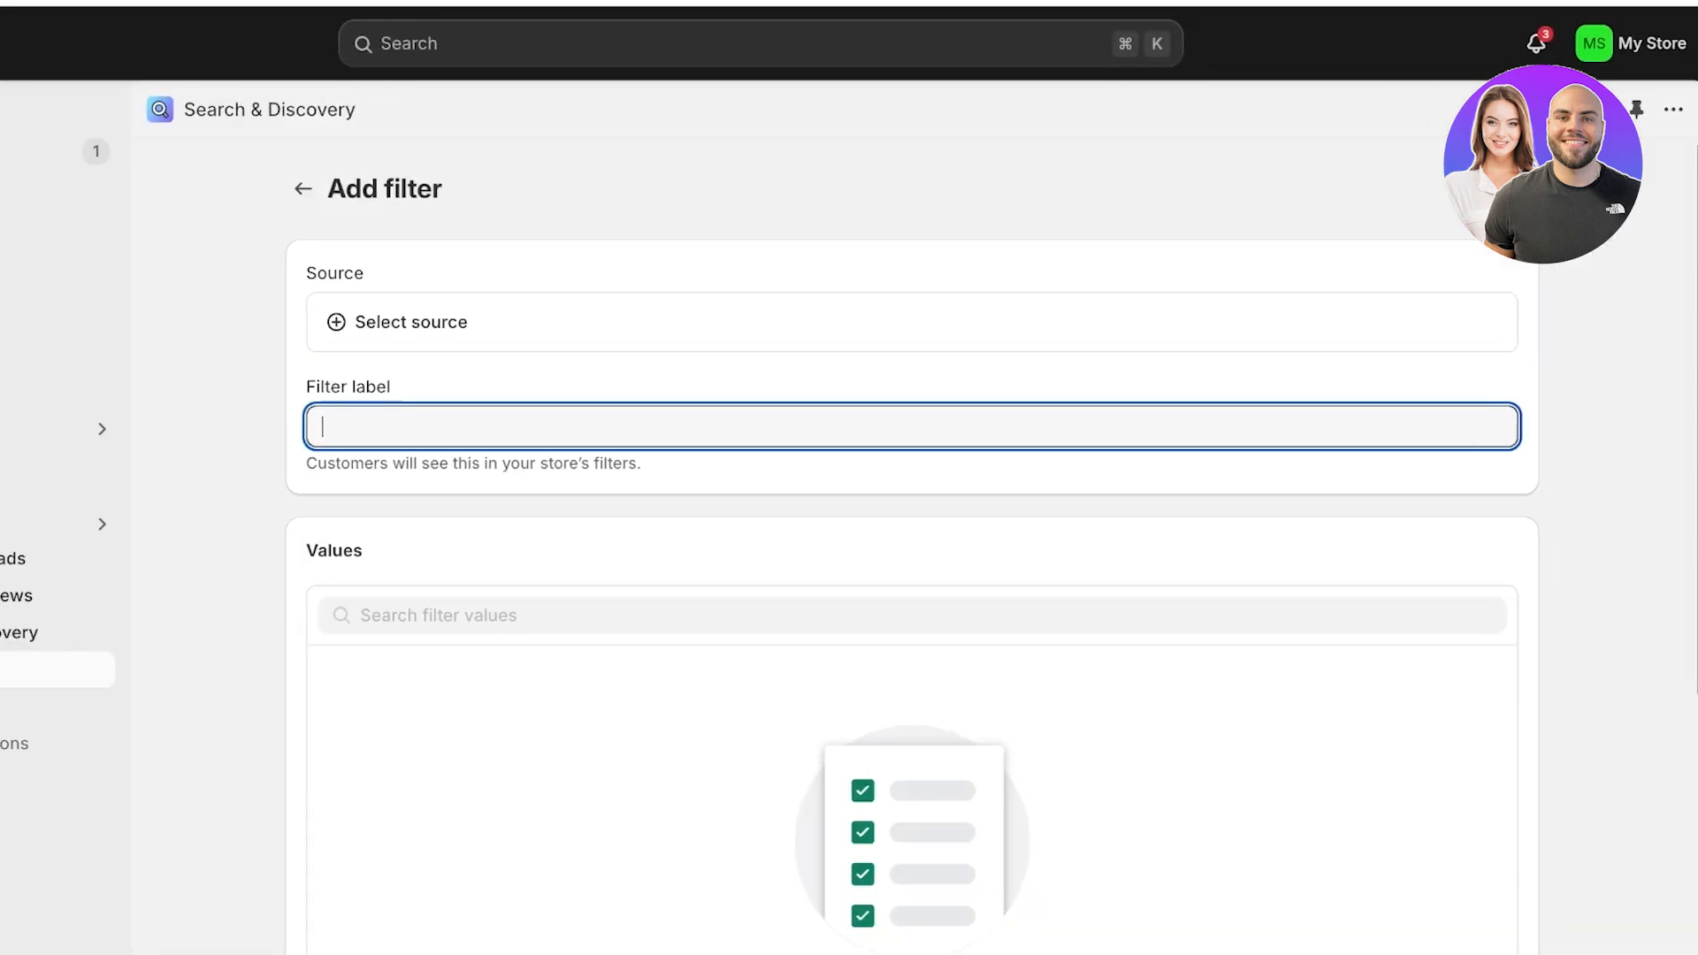
Enter Color as the new filter's label and look over the filter's empty values section.
{"action": "type", "text": "Color"}
{"action": "scroll", "coordinate": [911, 530], "scroll_direction": "down", "scroll_amount": 3}
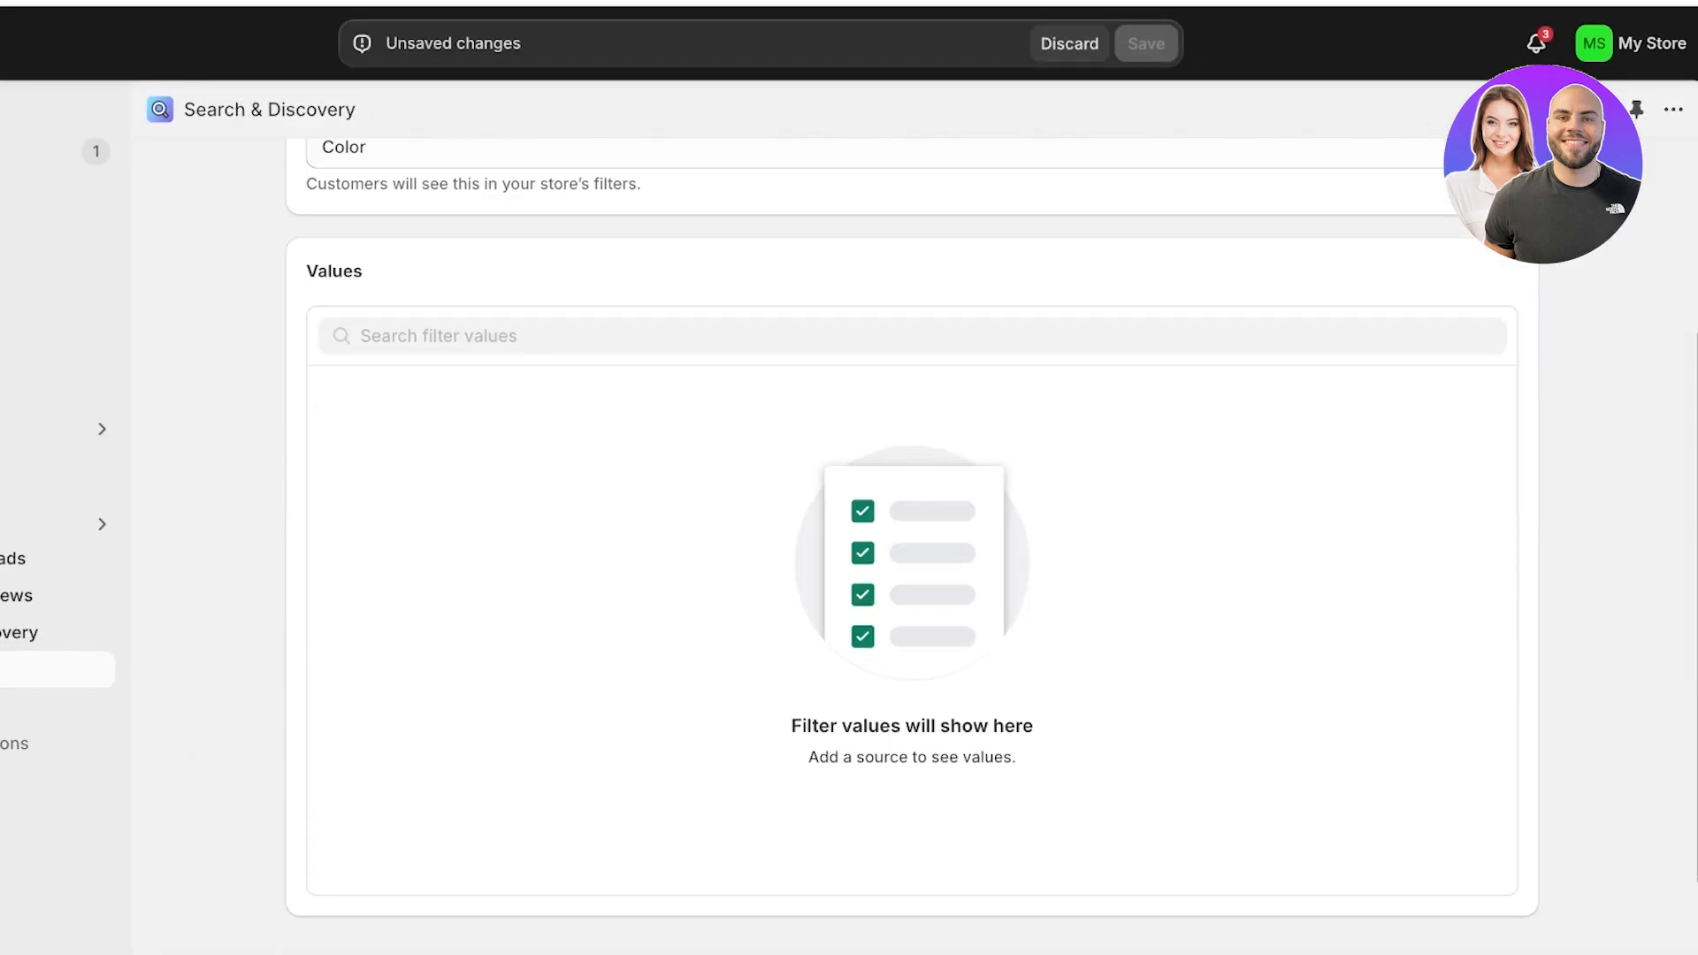
{"action": "scroll", "coordinate": [911, 531], "scroll_direction": "down", "scroll_amount": 2}
{"action": "scroll", "coordinate": [911, 531], "scroll_direction": "up", "scroll_amount": 4}
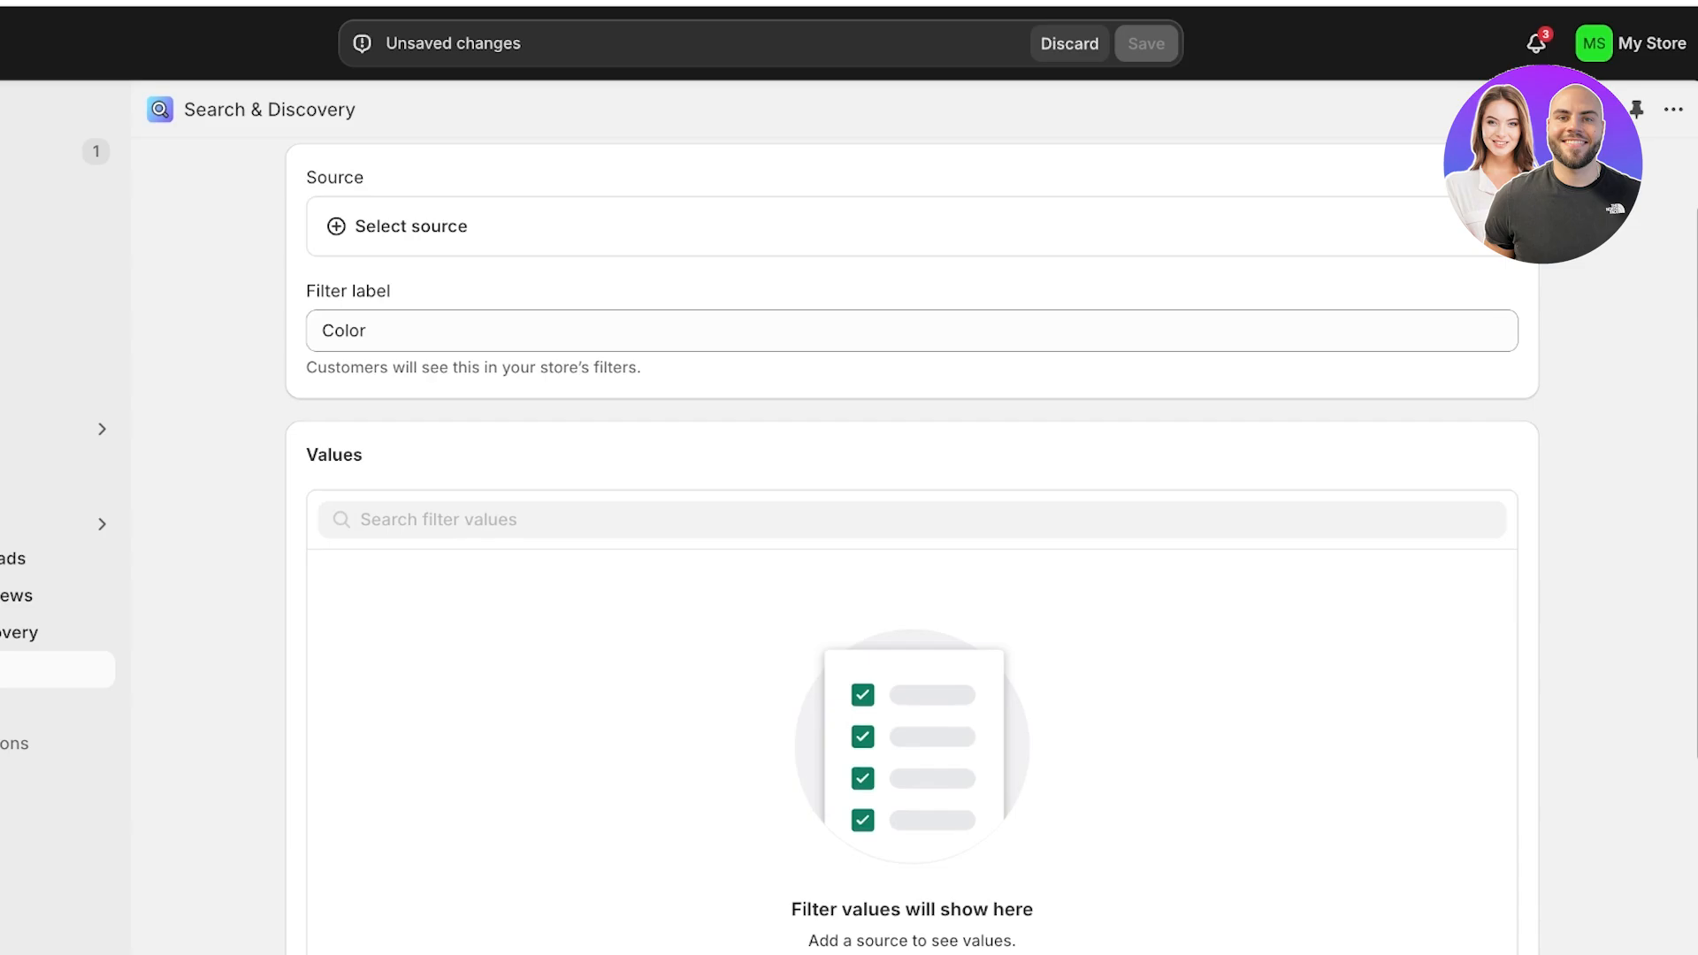
{"action": "left_click", "coordinate": [367, 331]}
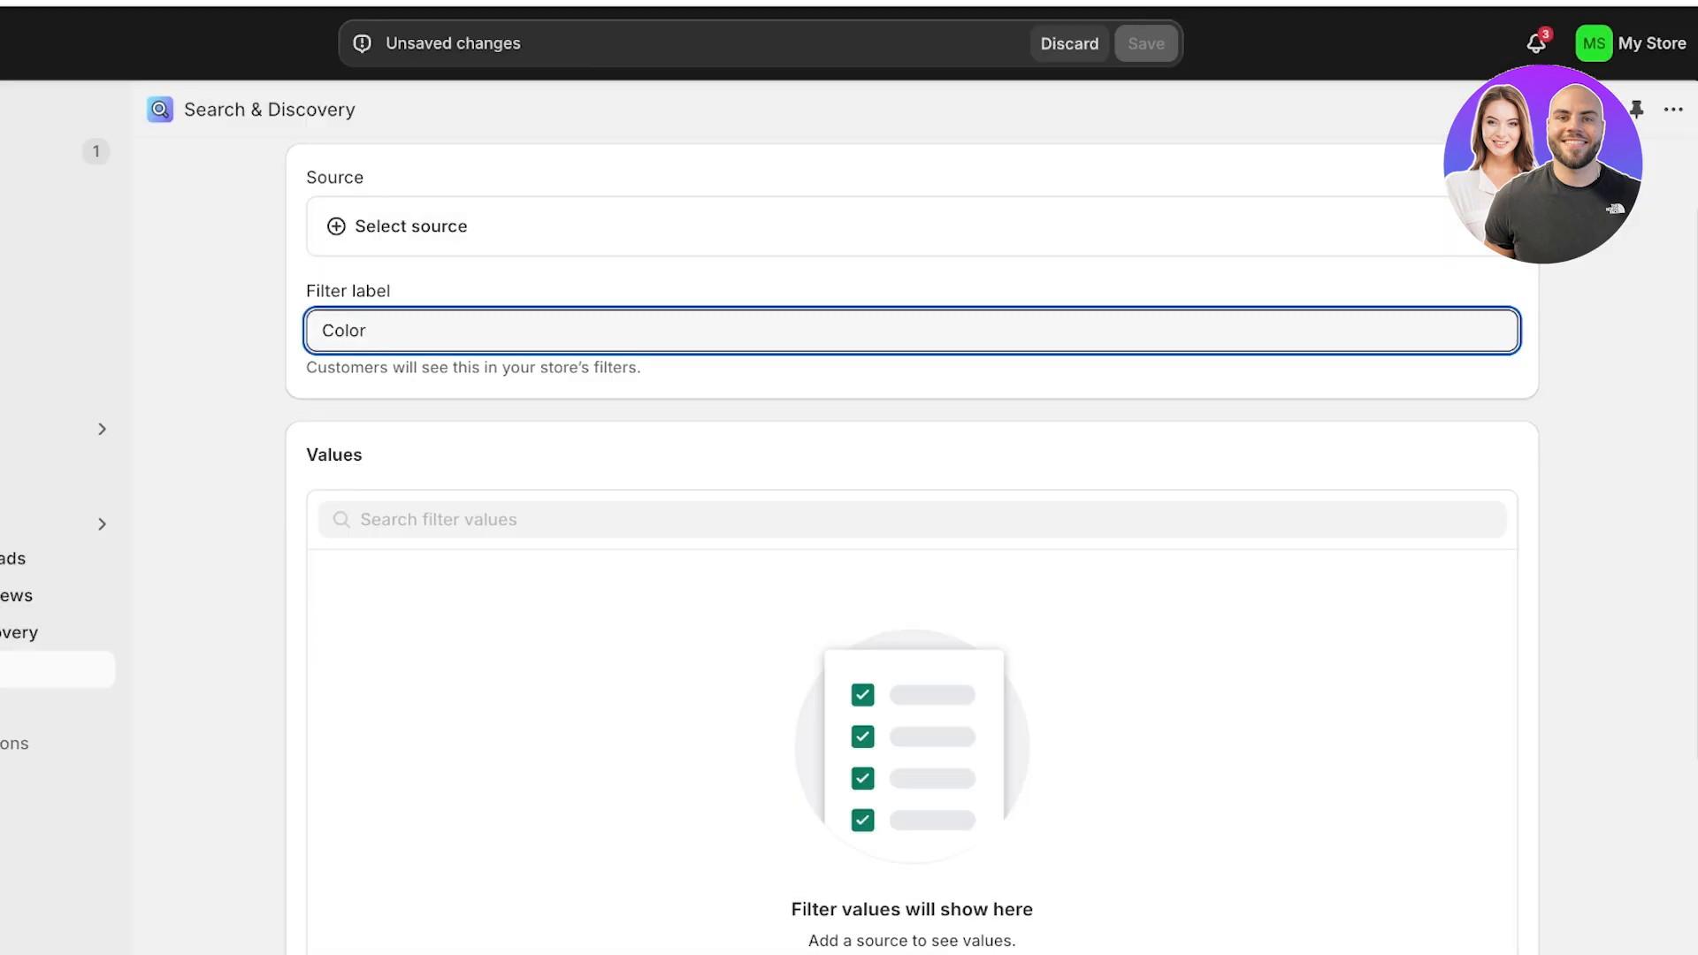
Set the new filter's source to the Color category metafield, keeping Color as its label.
{"action": "left_click", "coordinate": [411, 226]}
{"action": "left_click", "coordinate": [438, 470]}
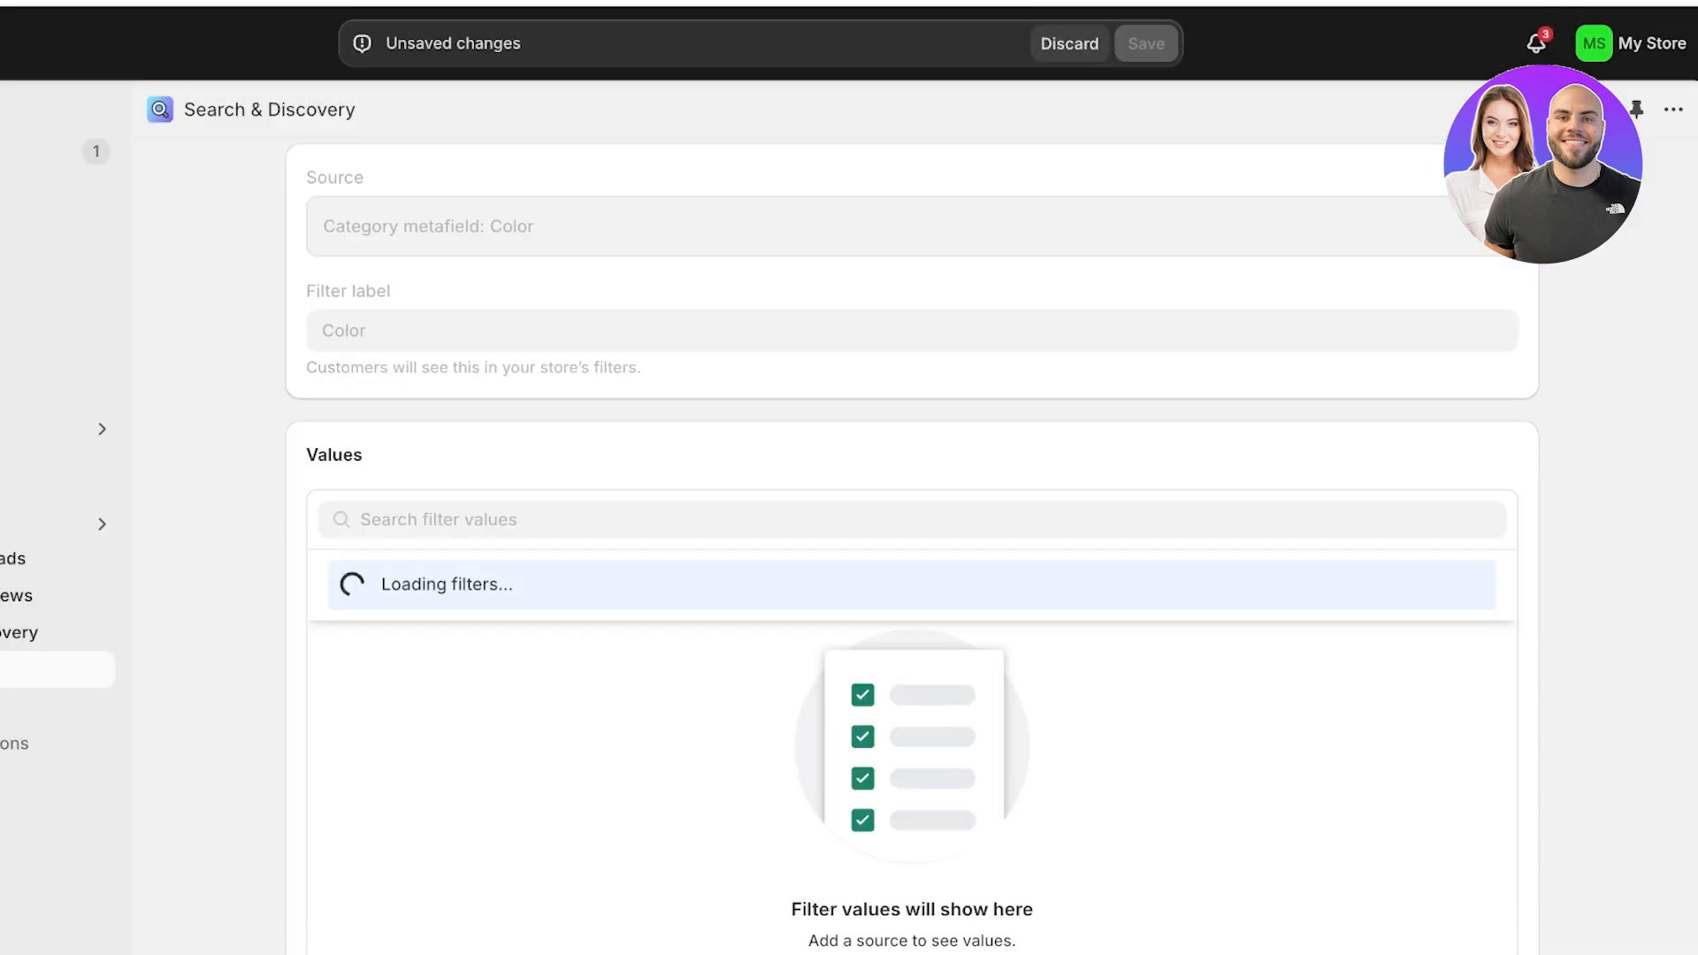
{"action": "left_click", "coordinate": [367, 331]}
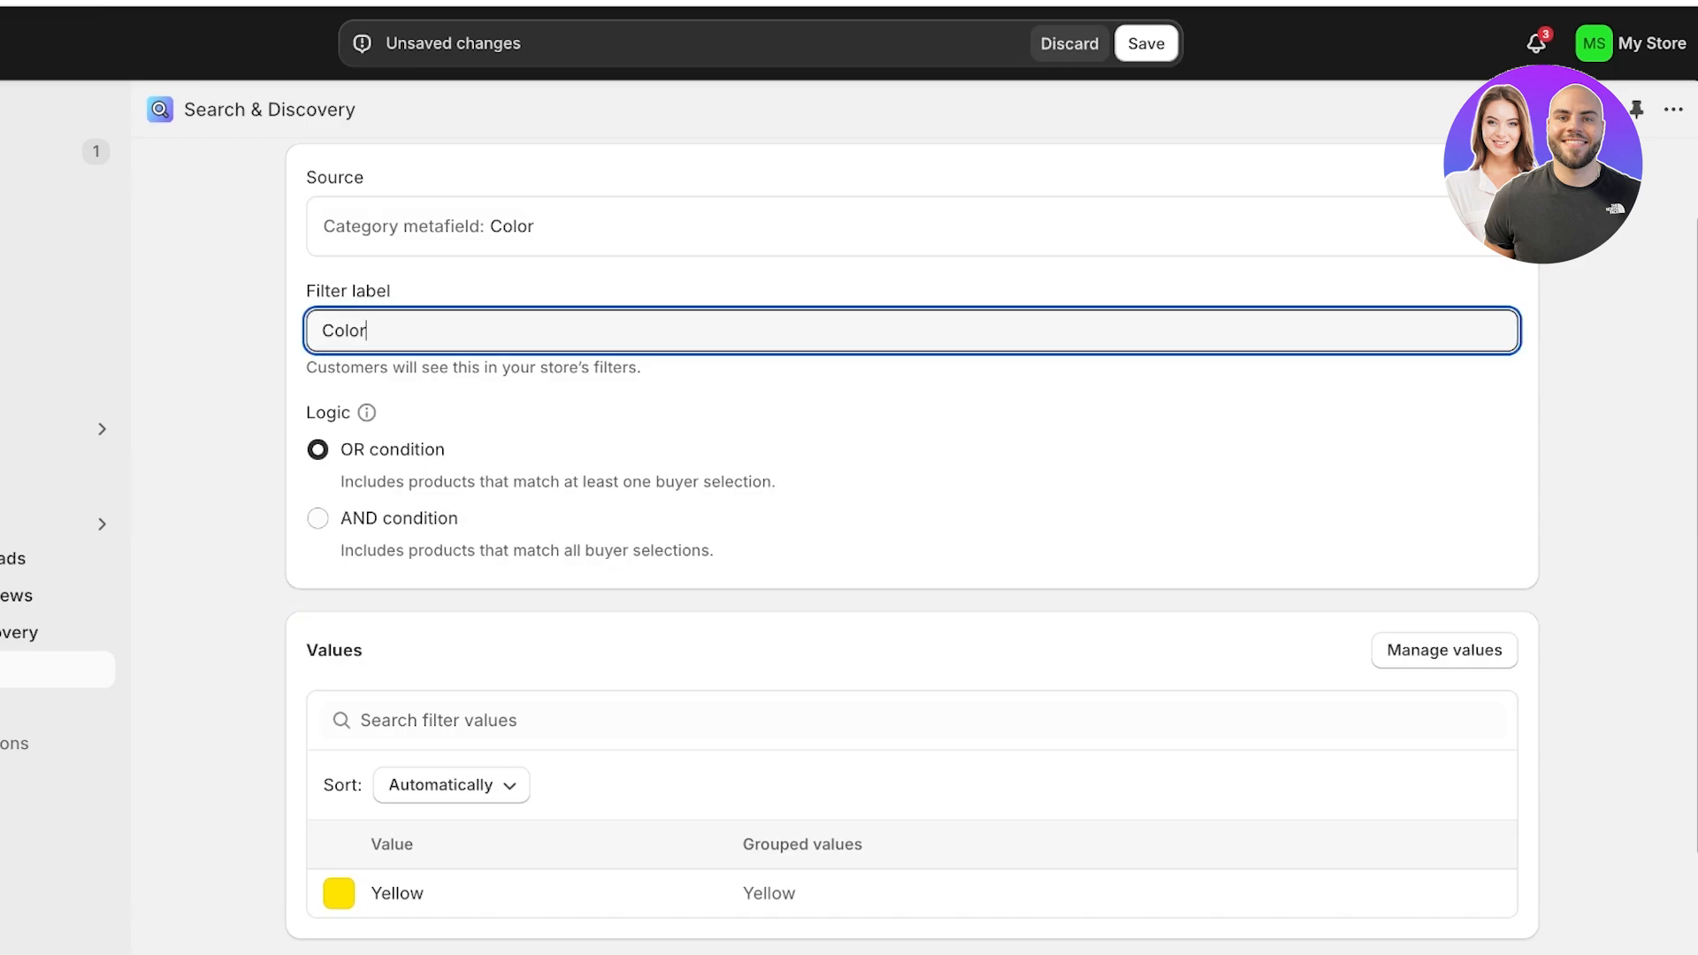
{"action": "left_click", "coordinate": [796, 416]}
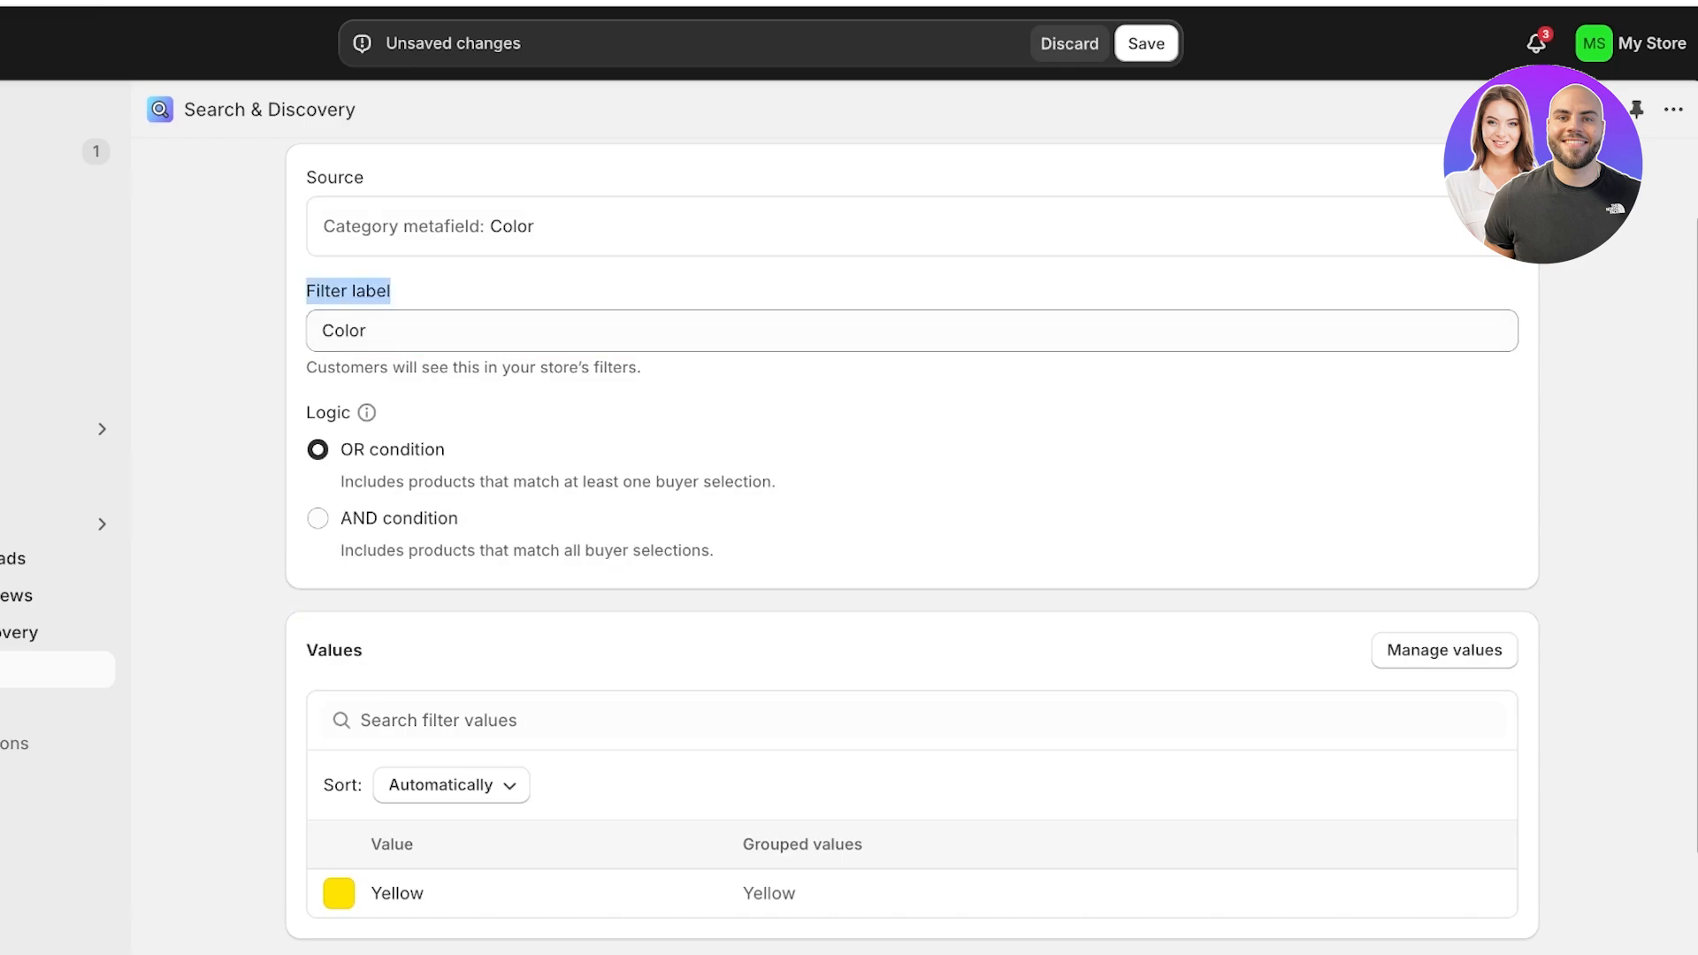
{"action": "left_click", "coordinate": [433, 293]}
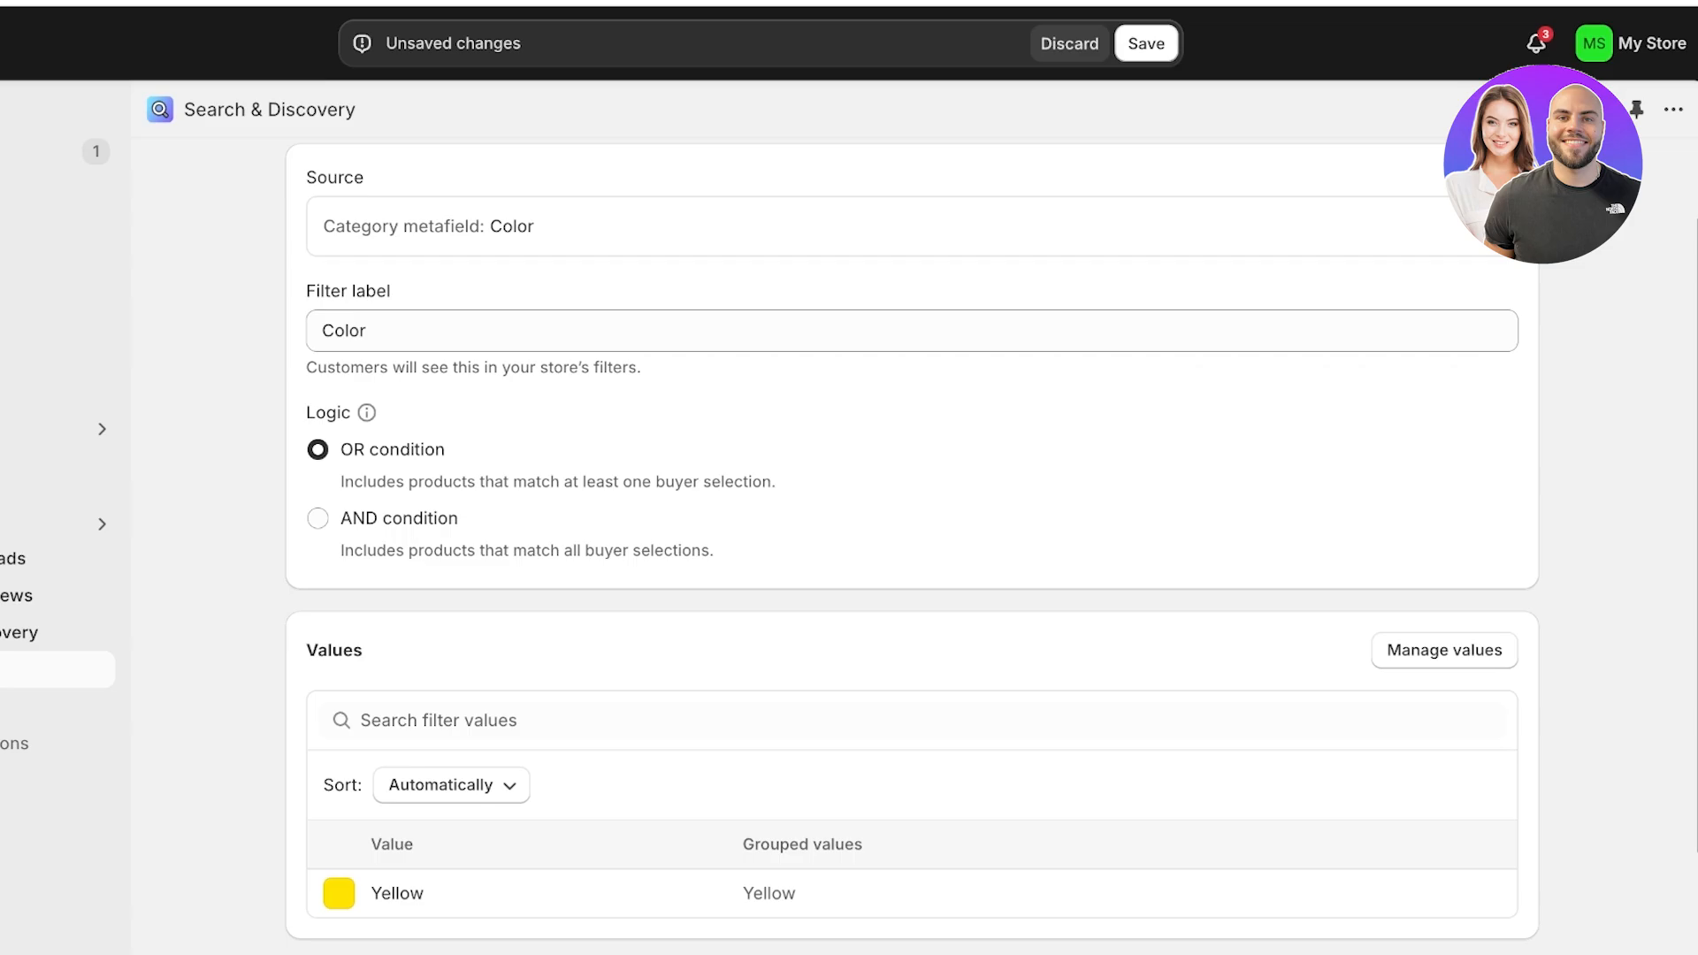
Set the Color filter's logic to the AND condition.
{"action": "left_click", "coordinate": [318, 518]}
{"action": "scroll", "coordinate": [911, 548], "scroll_direction": "down", "scroll_amount": 2}
{"action": "left_click", "coordinate": [619, 576]}
{"action": "left_click", "coordinate": [707, 507]}
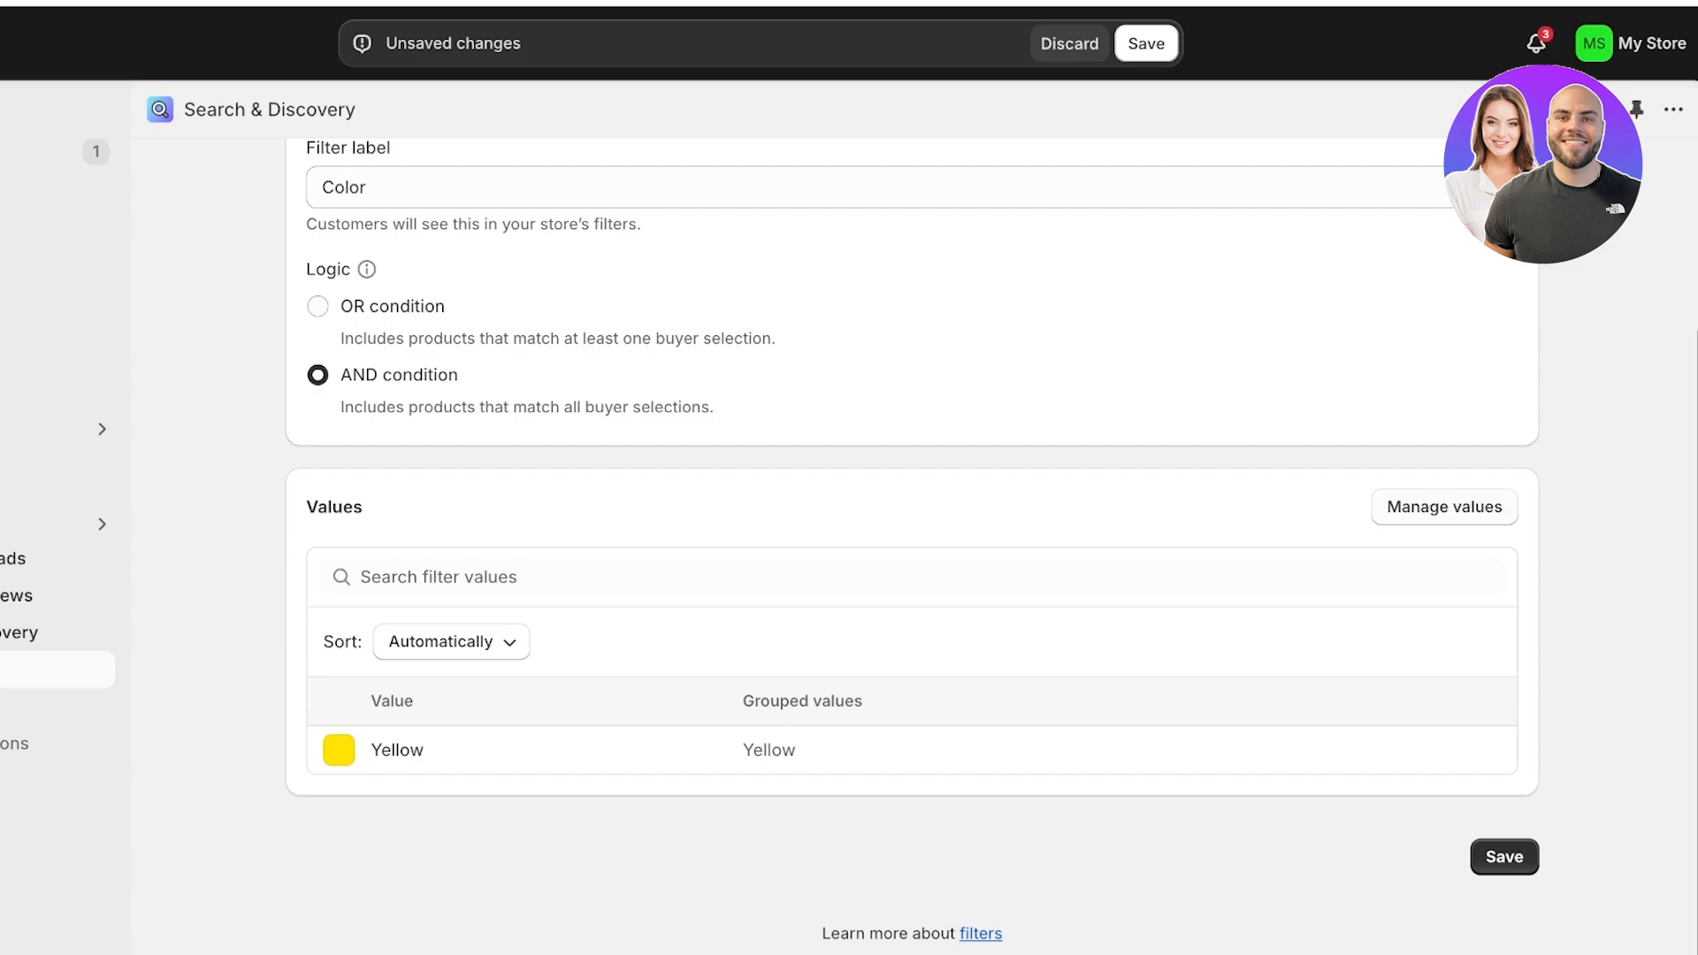
Switch the Color filter's value grouping to Manual, with swatches included and images not used.
{"action": "left_click", "coordinate": [1445, 507]}
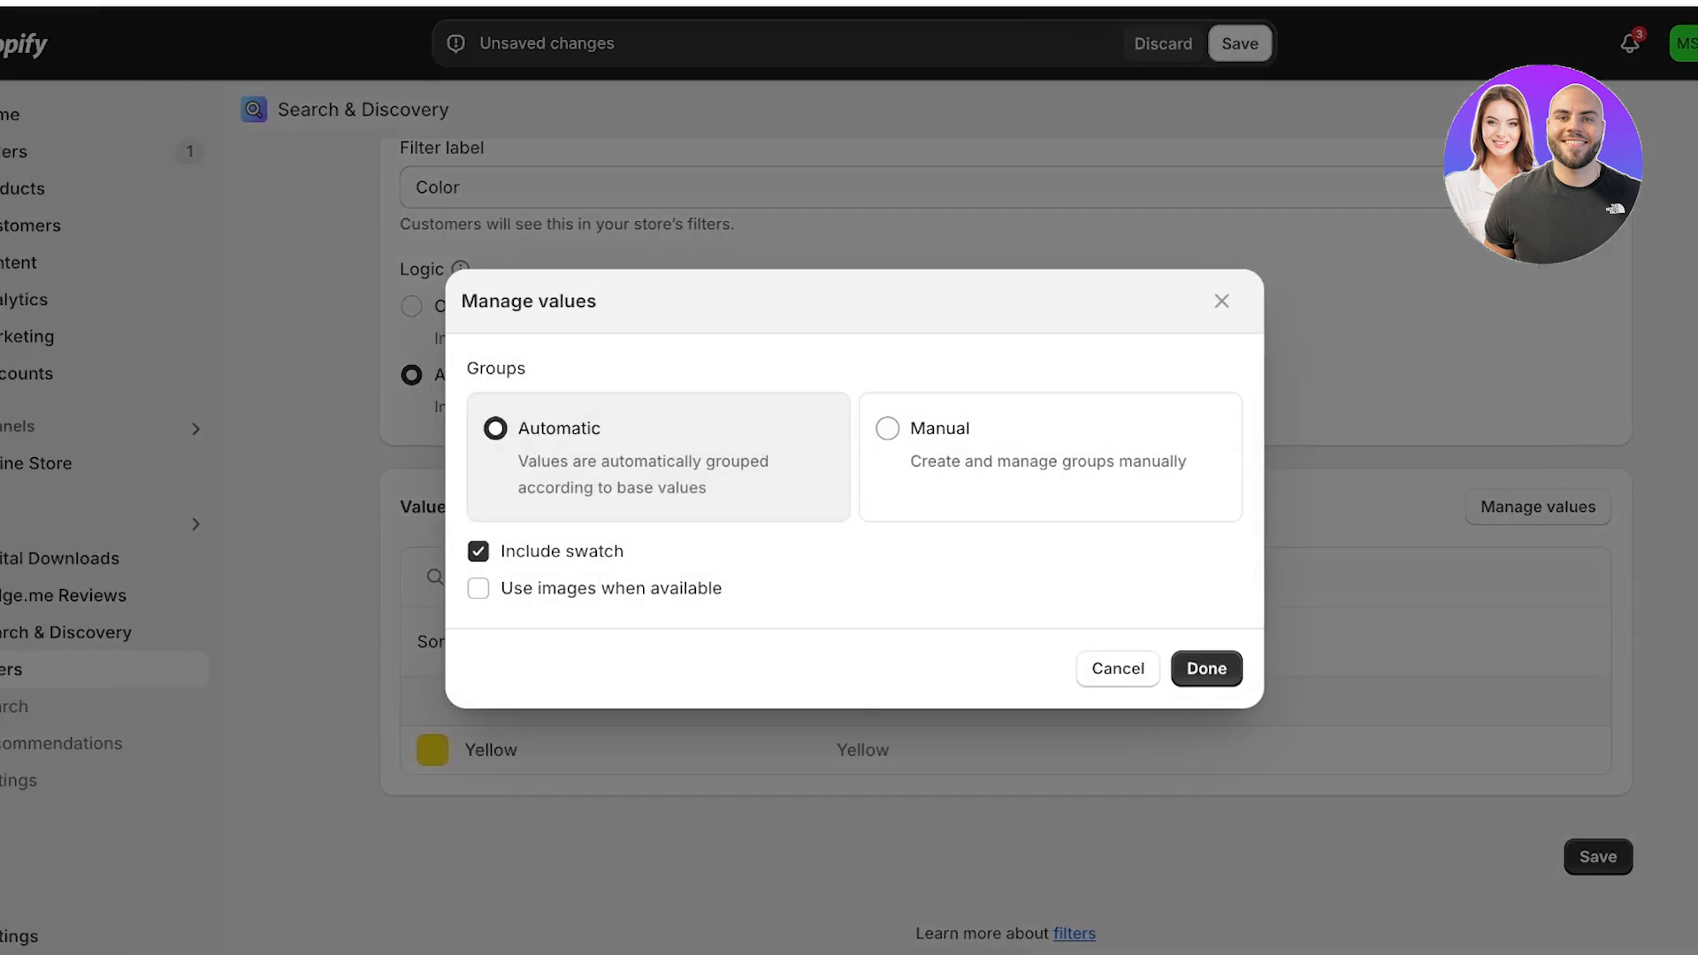
{"action": "left_click", "coordinate": [478, 588]}
{"action": "left_click", "coordinate": [478, 589]}
{"action": "left_click", "coordinate": [887, 429]}
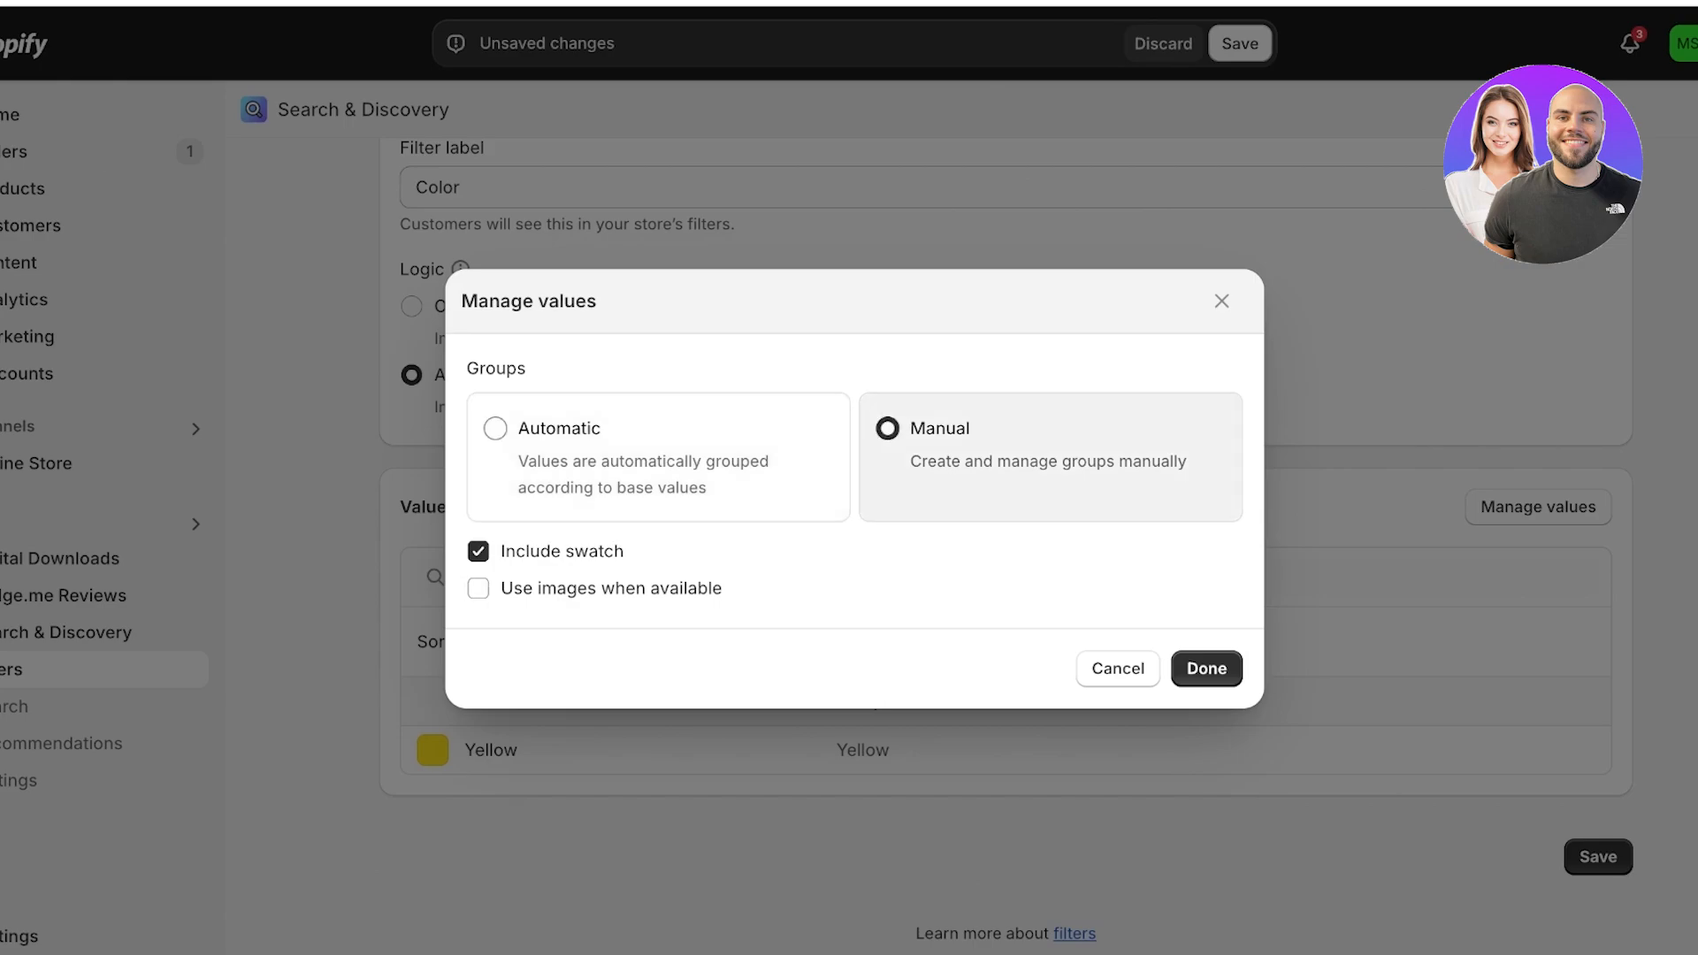
{"action": "left_click", "coordinate": [1206, 667]}
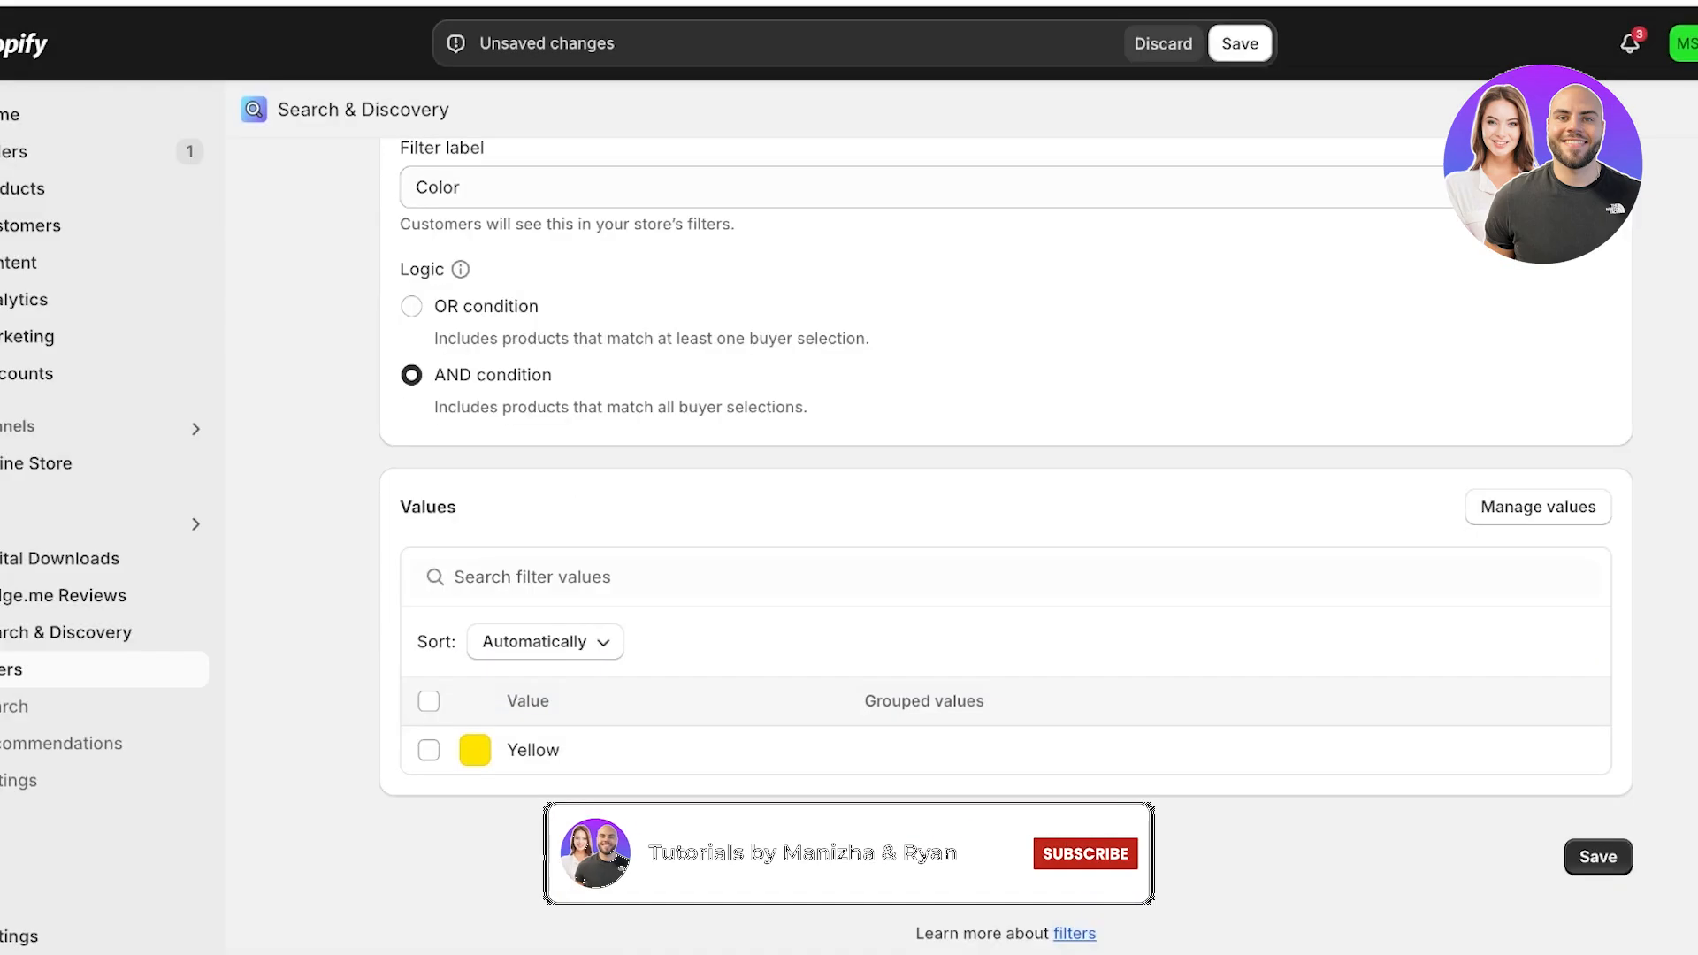
Select the Yellow value, open it for editing, and save the Color filter.
{"action": "left_click", "coordinate": [428, 750]}
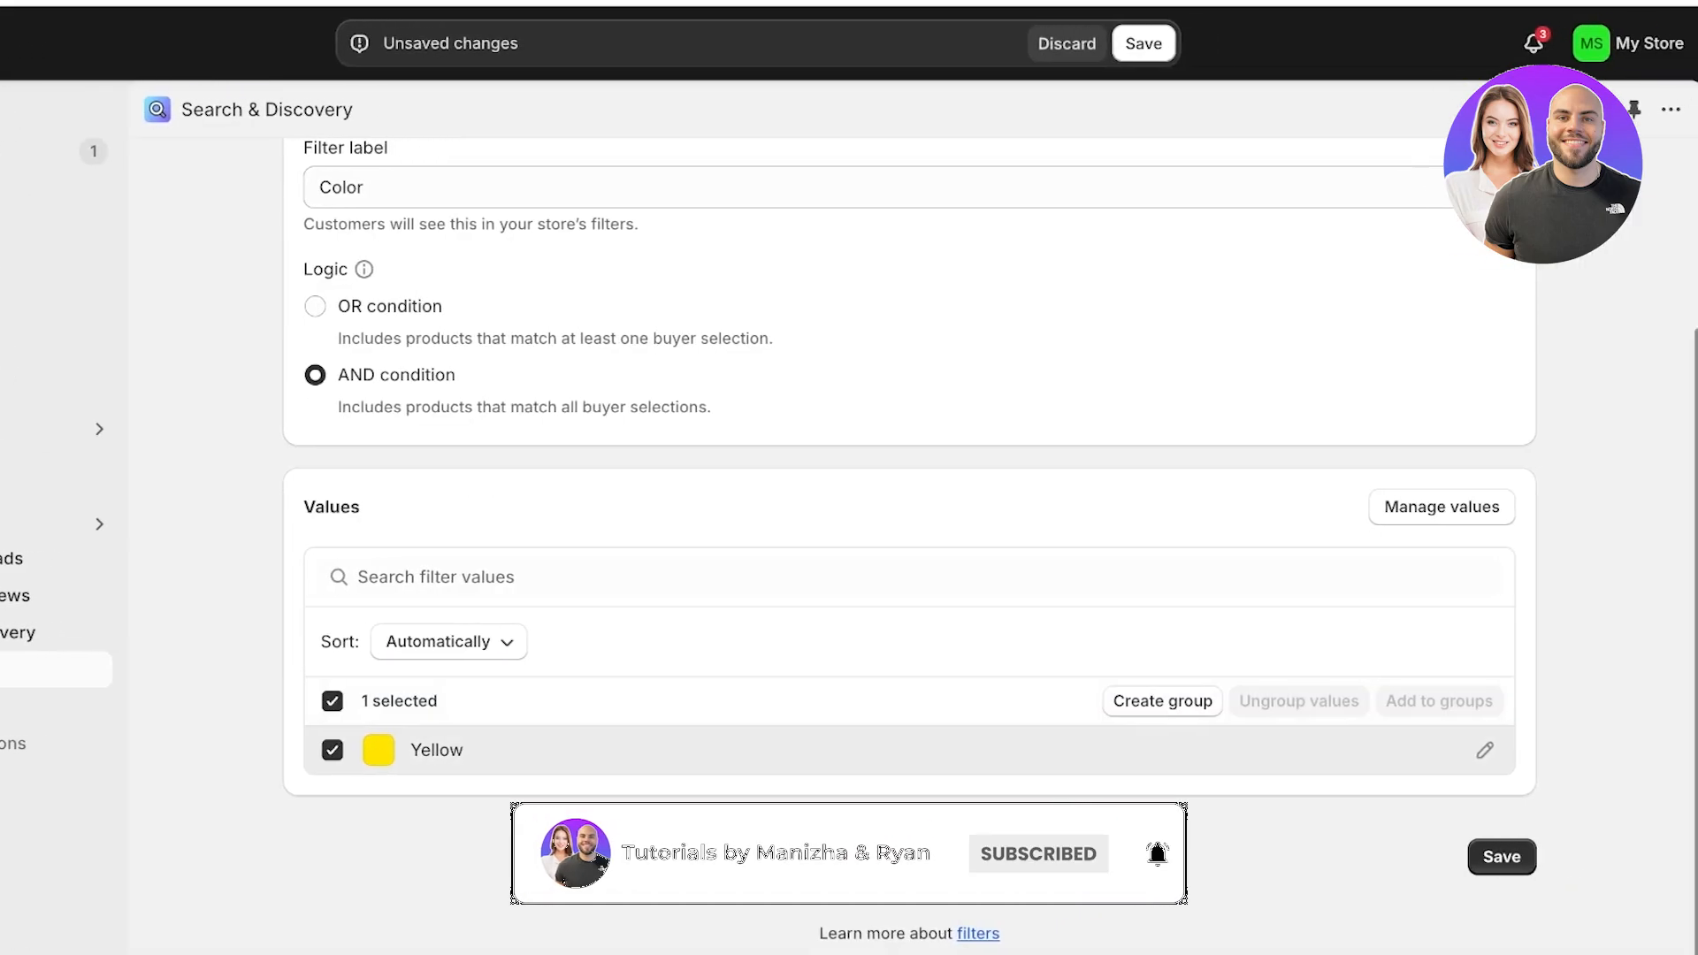
{"action": "left_click", "coordinate": [1486, 751]}
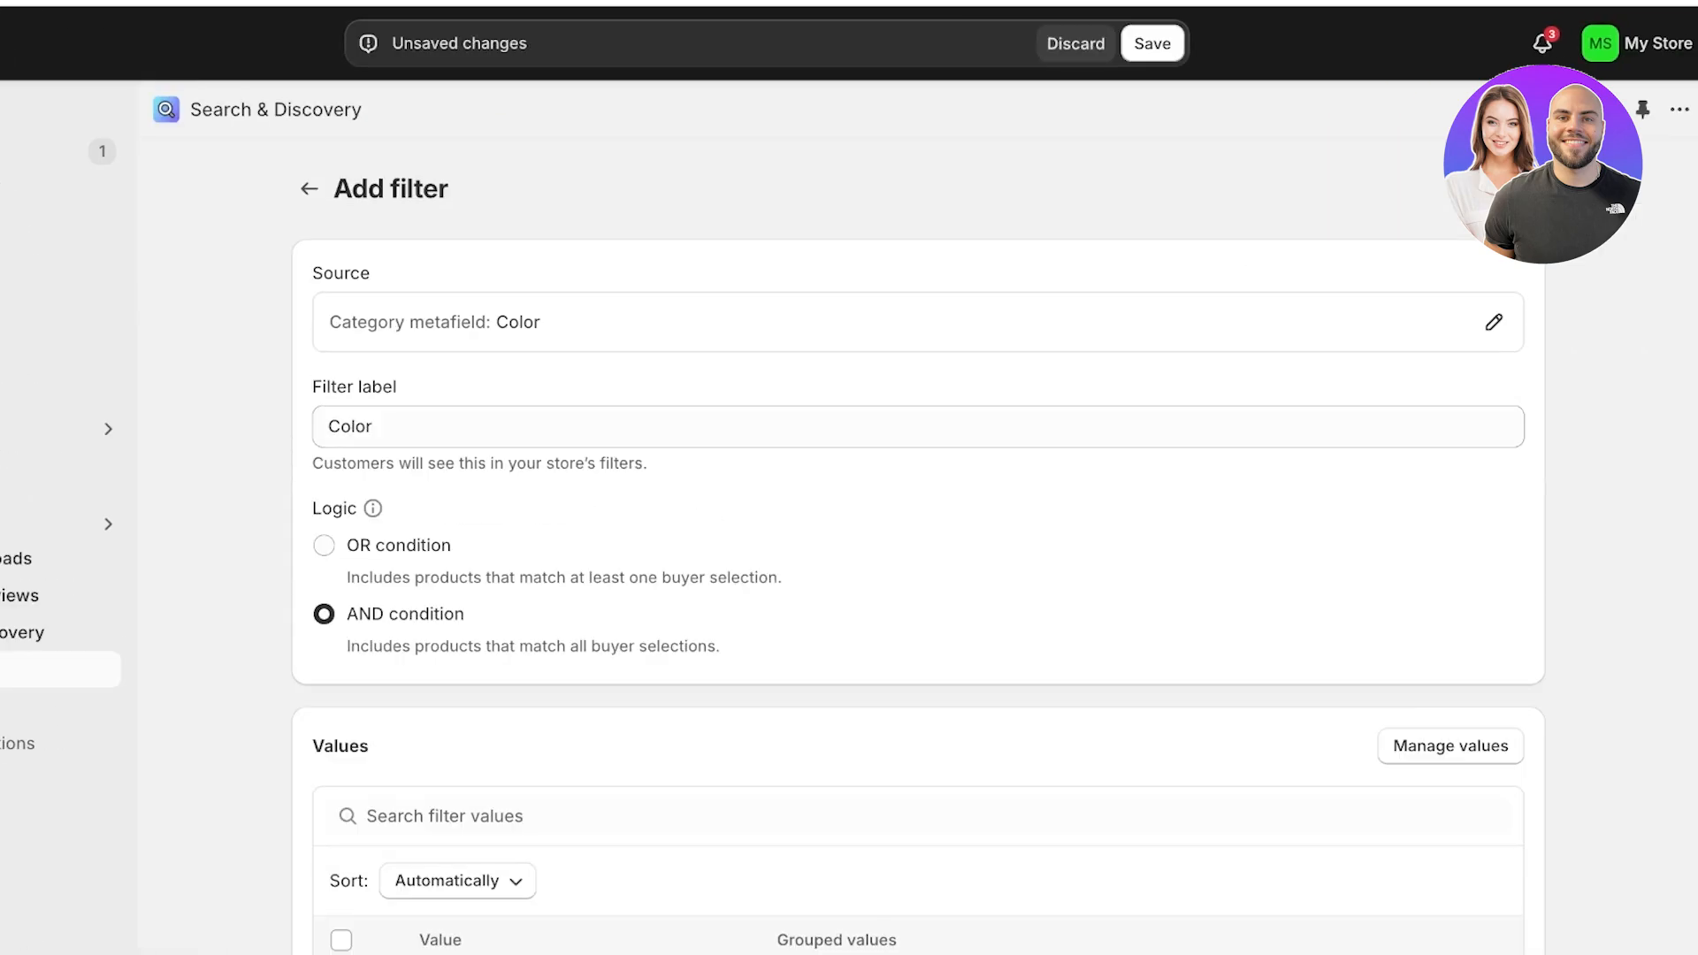
{"action": "left_click", "coordinate": [1153, 43]}
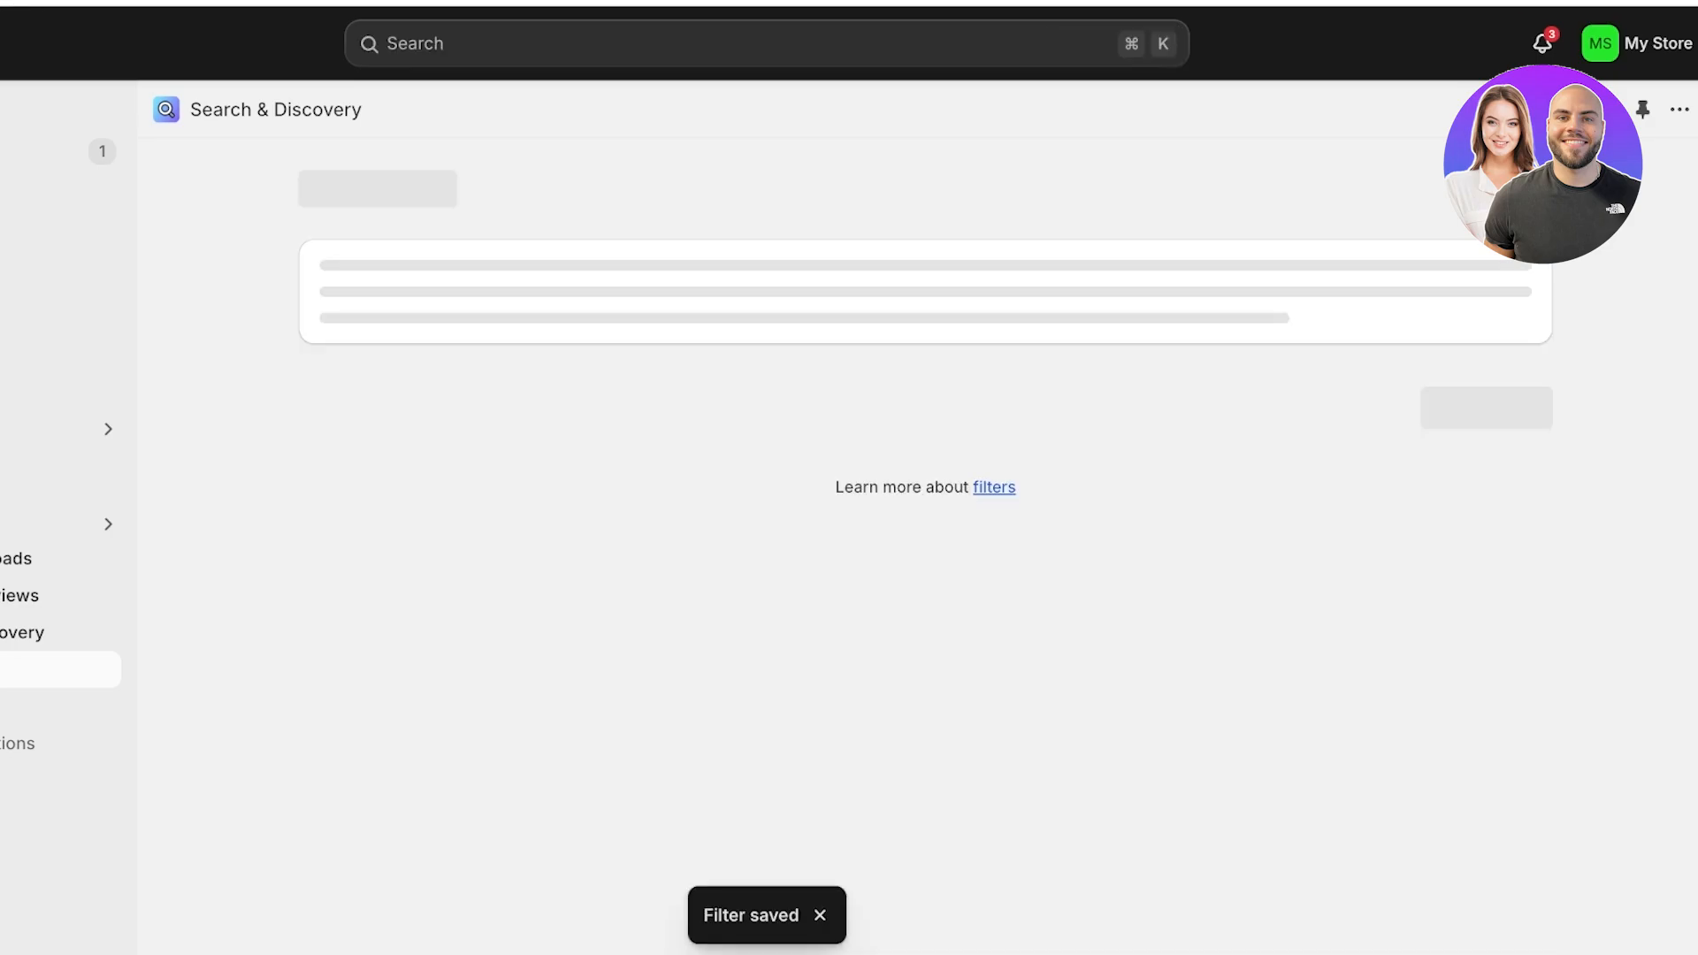
Try switching the saved Color filter's value grouping to Automatic.
{"action": "scroll", "coordinate": [919, 750], "scroll_direction": "down", "scroll_amount": 3}
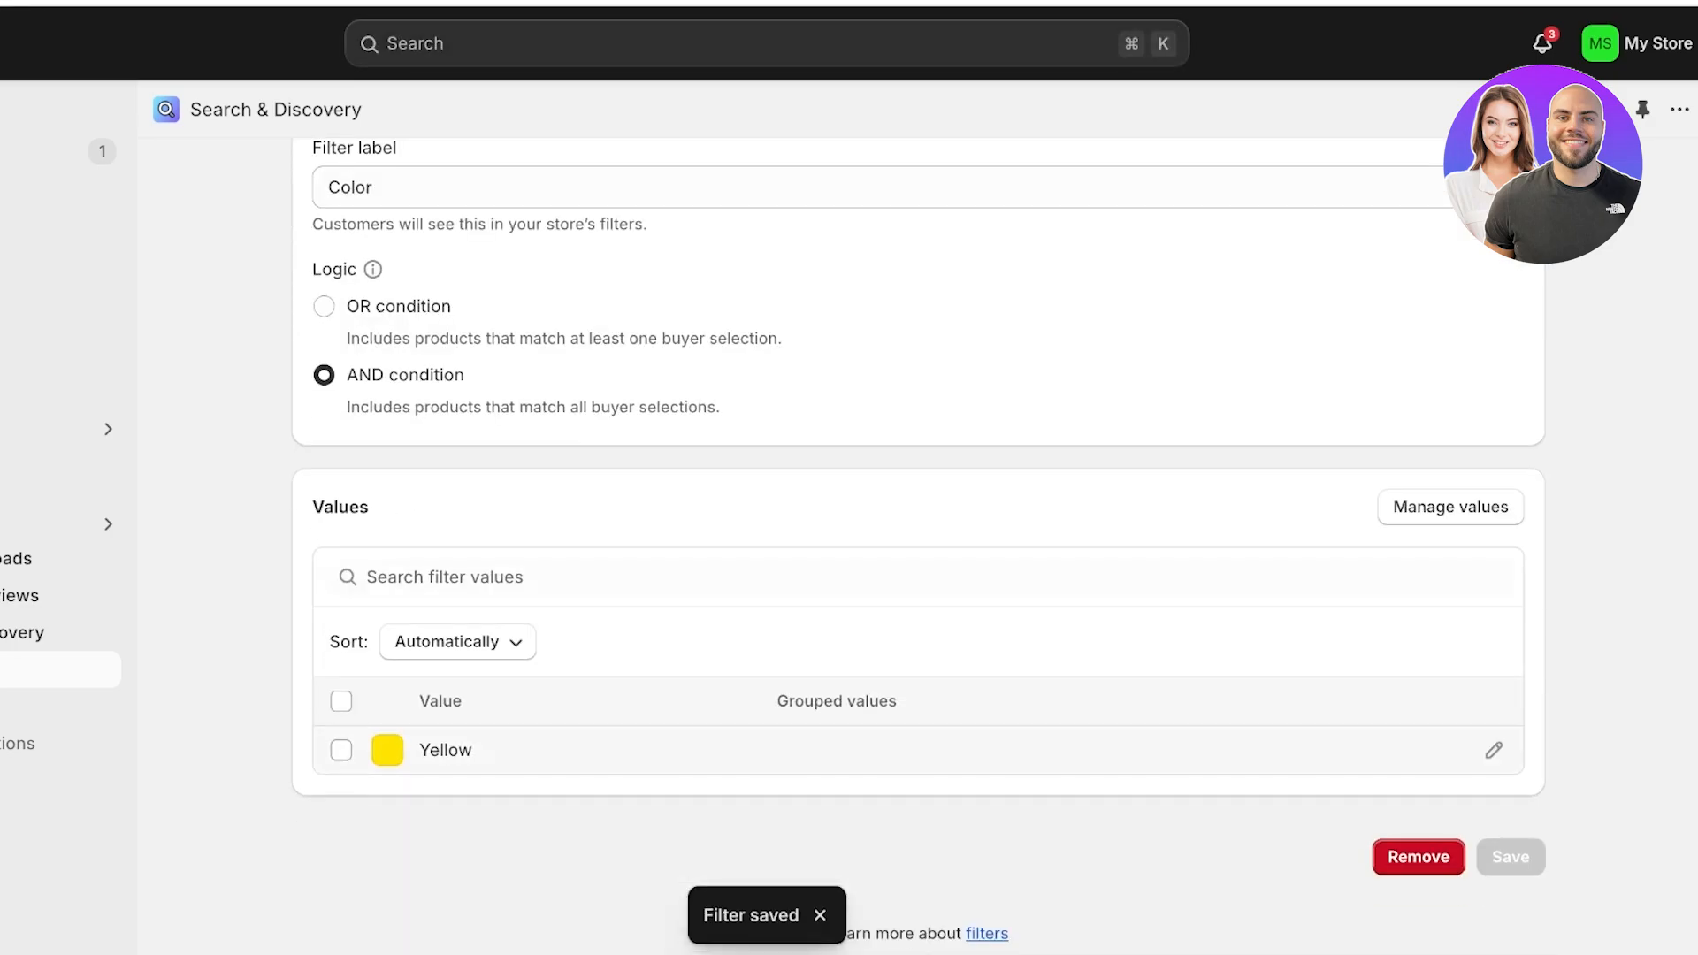
{"action": "left_click", "coordinate": [1451, 507]}
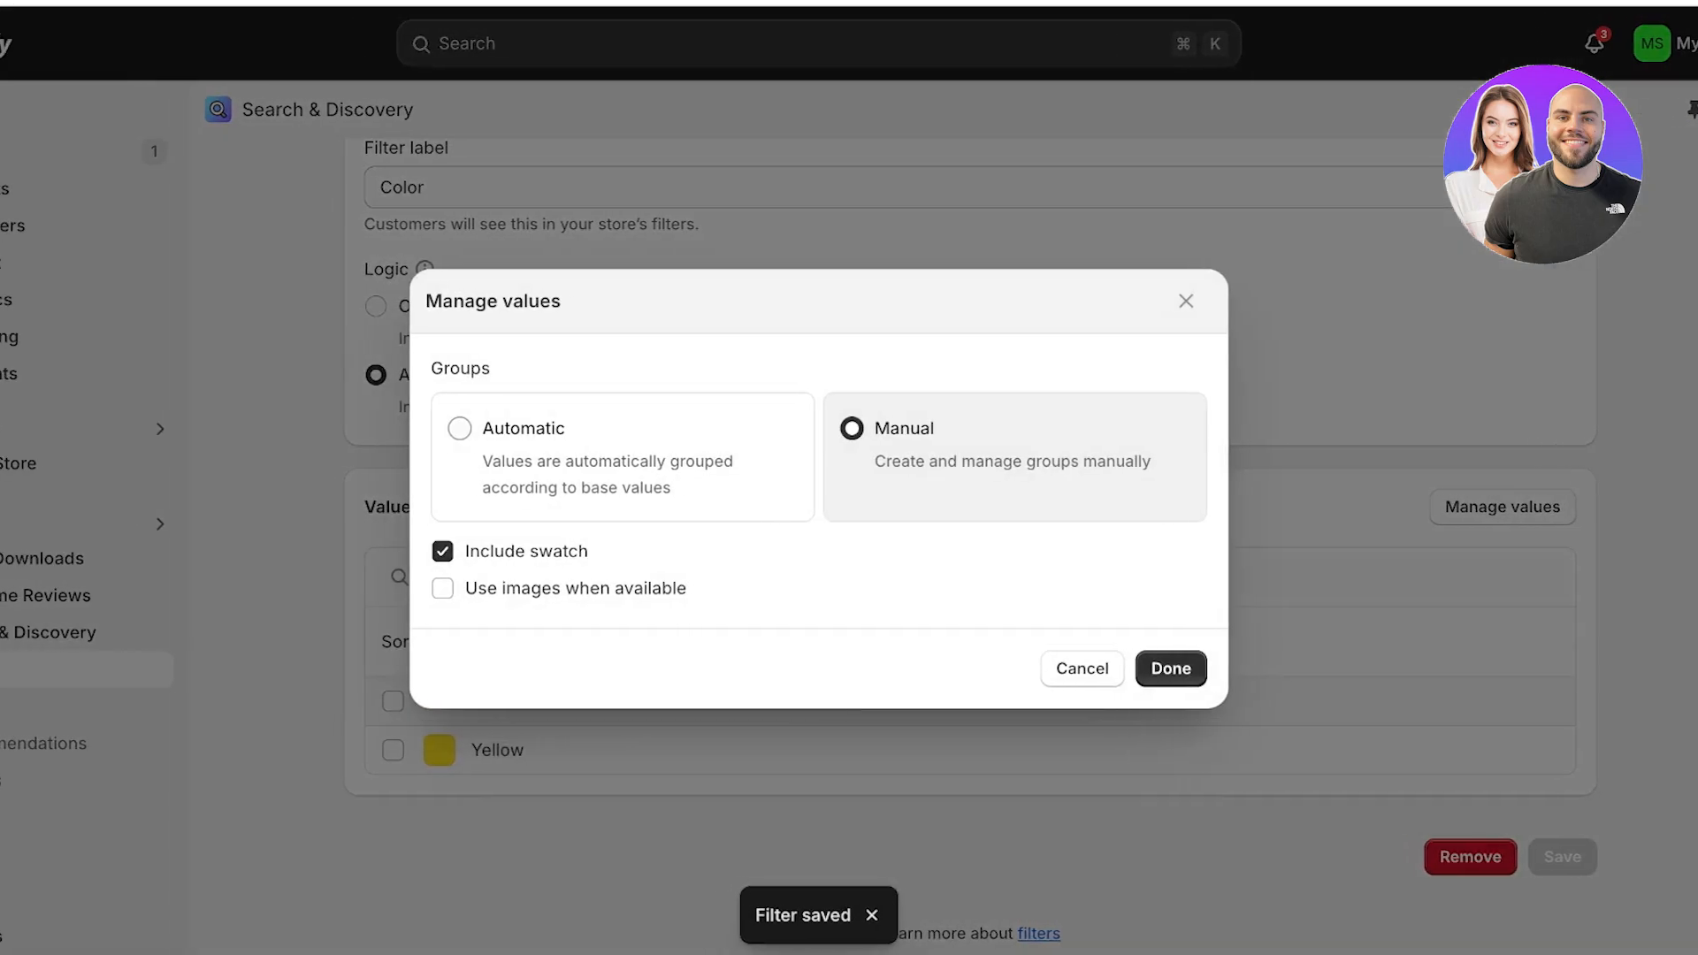
{"action": "left_click", "coordinate": [1213, 669]}
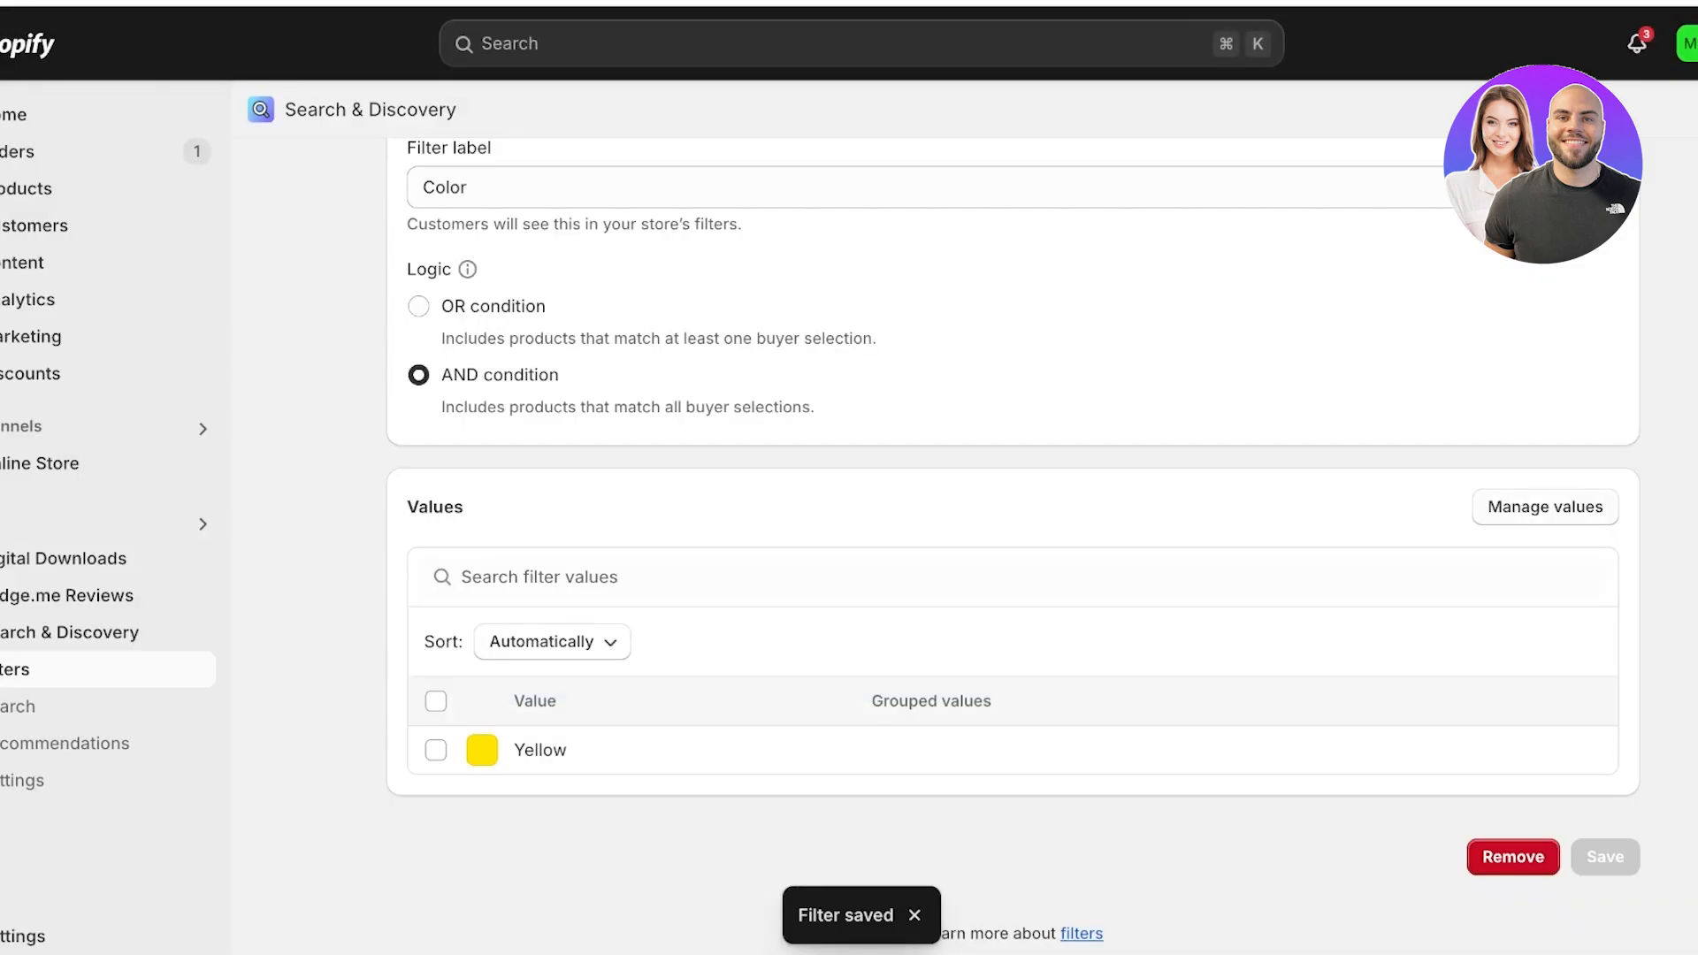
{"action": "left_click", "coordinate": [1545, 507]}
{"action": "left_click", "coordinate": [566, 428]}
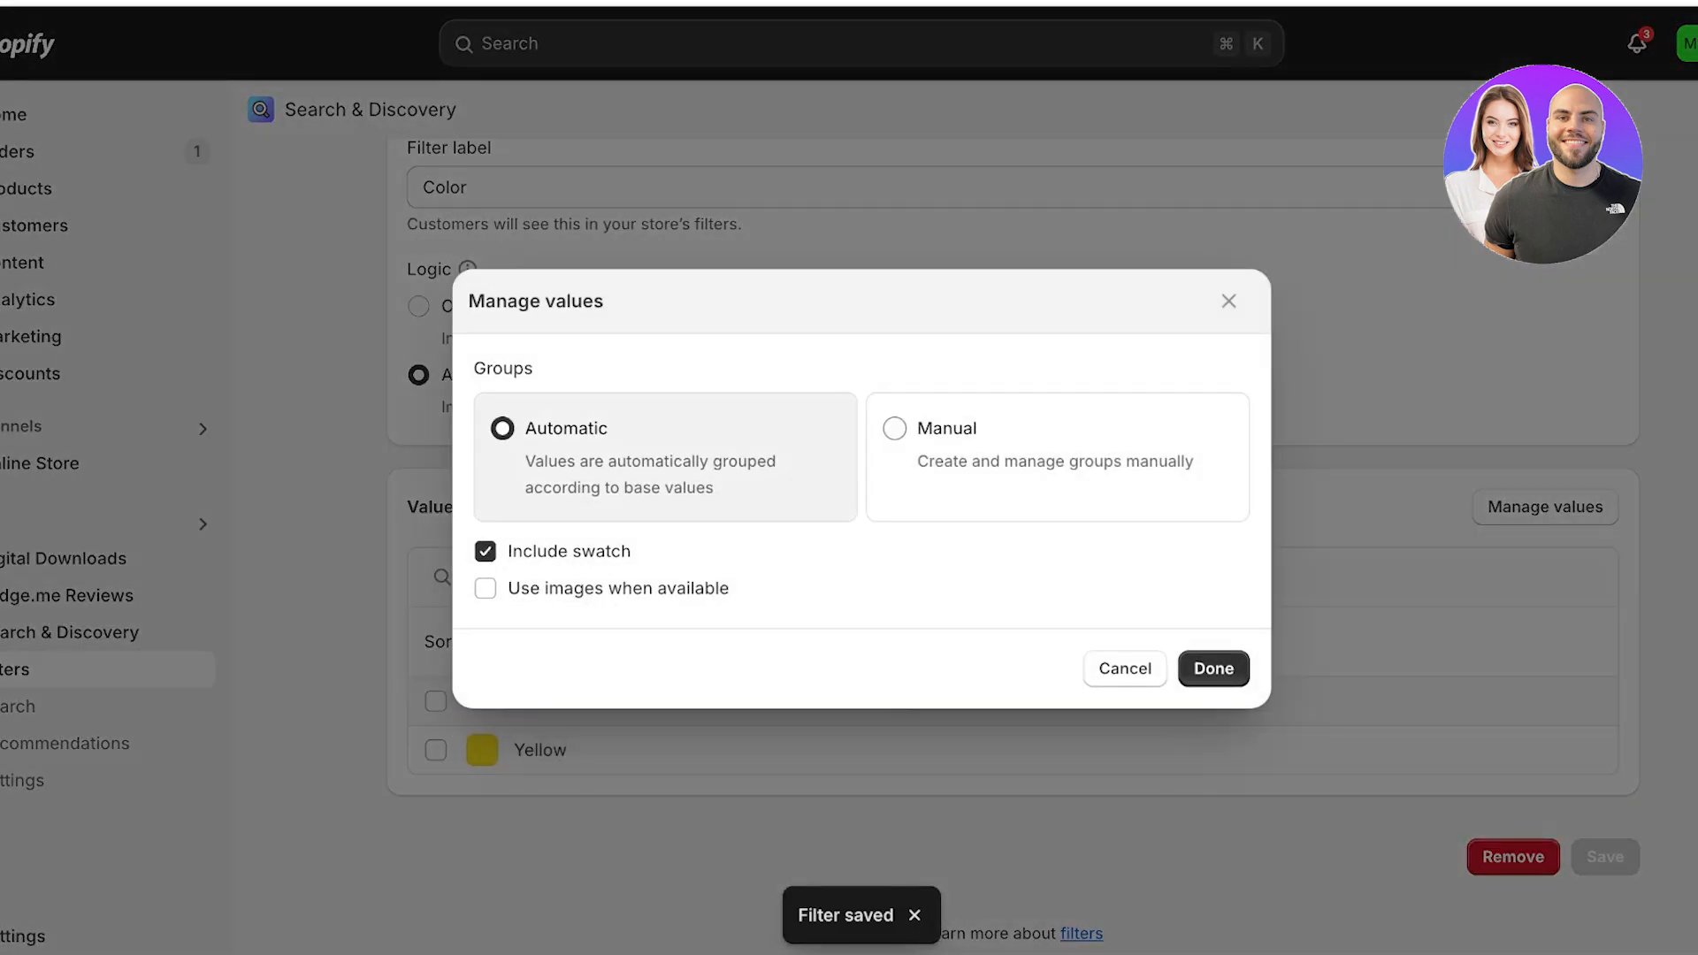
{"action": "left_click", "coordinate": [1213, 669]}
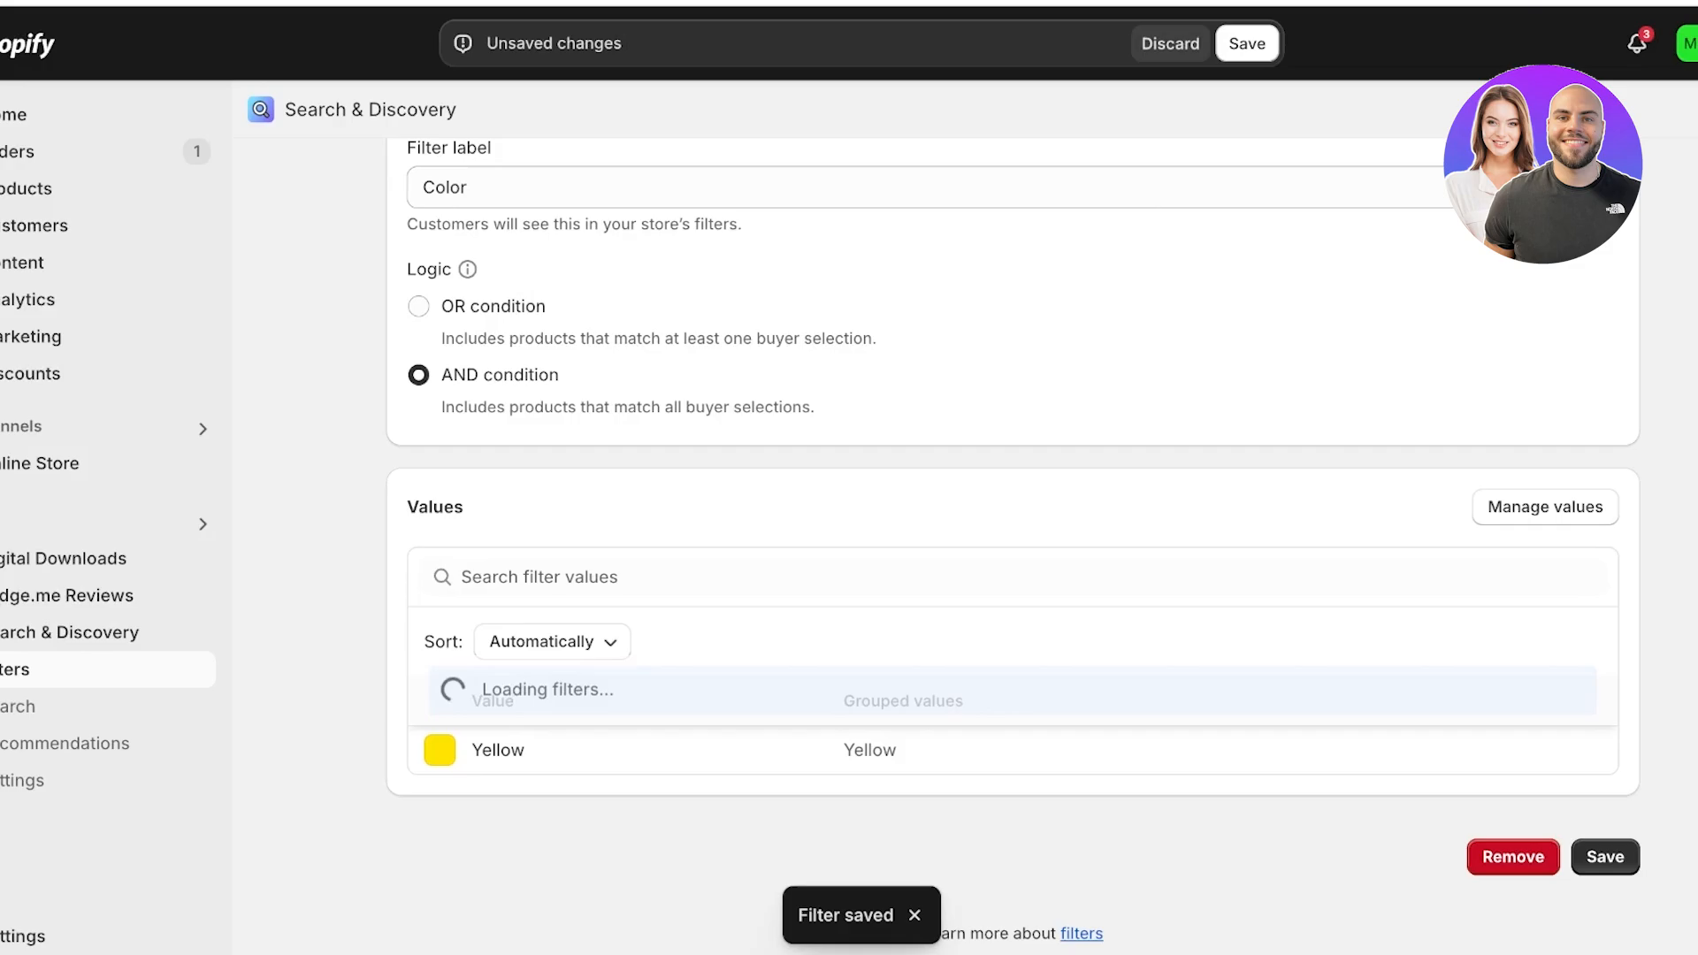
Open the Liquid Lipstick product from the store's product list and find its Variants section.
{"action": "left_click", "coordinate": [90, 188]}
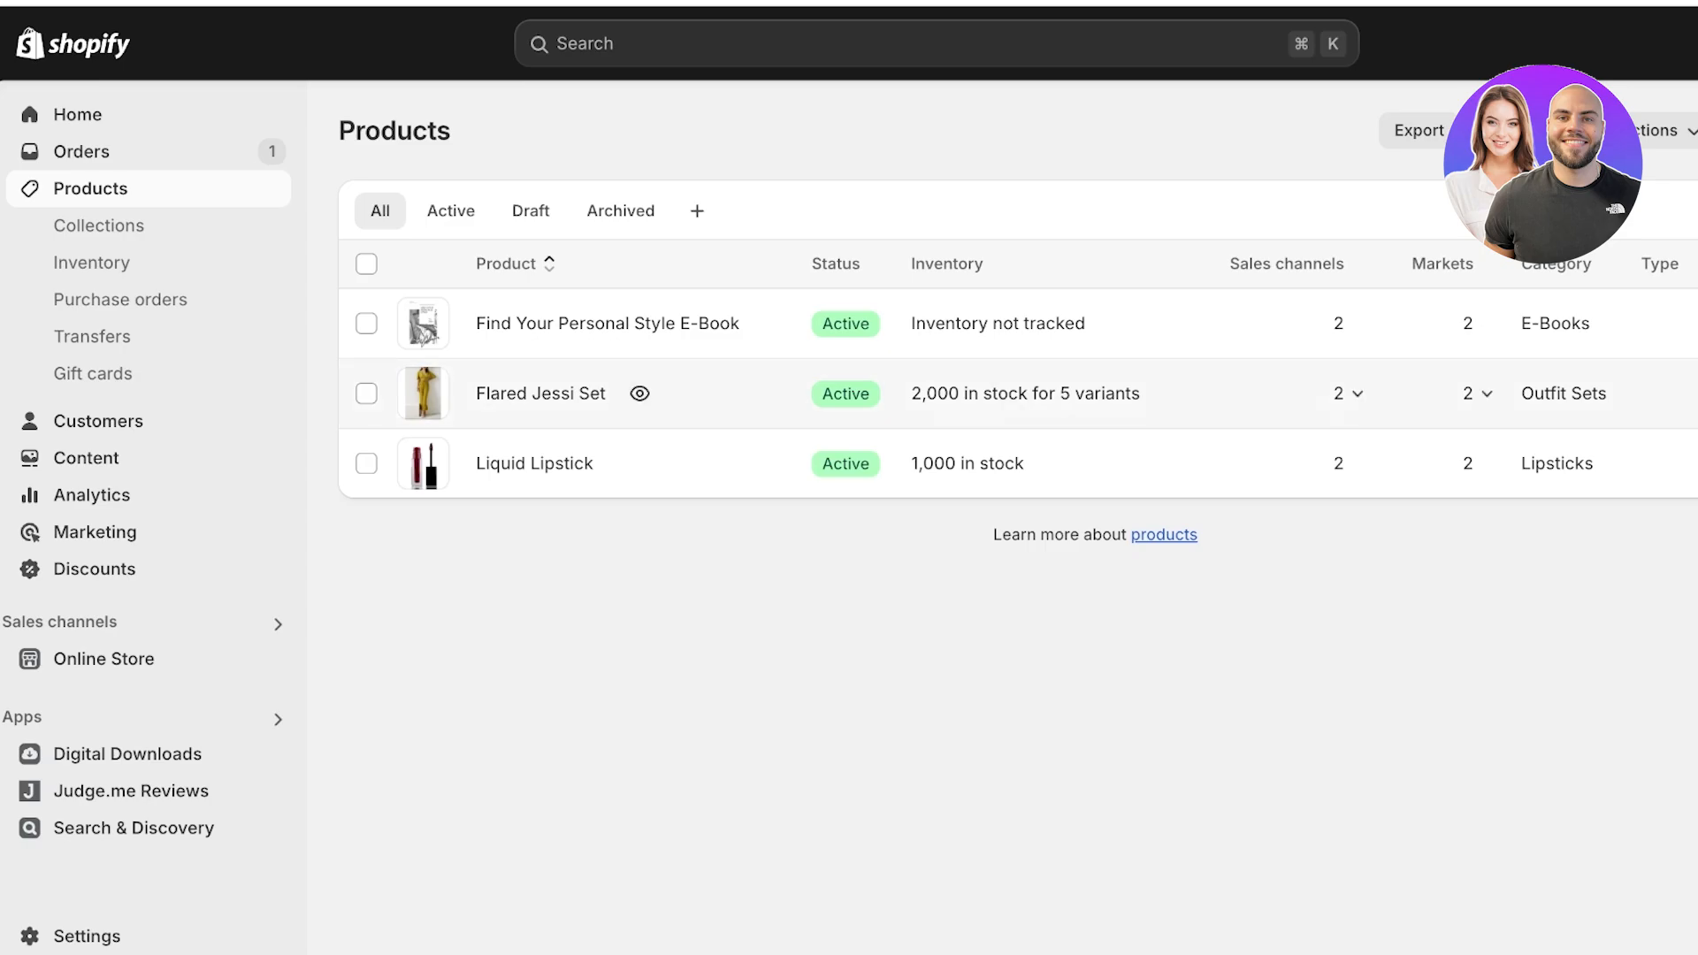
{"action": "left_click", "coordinate": [530, 390]}
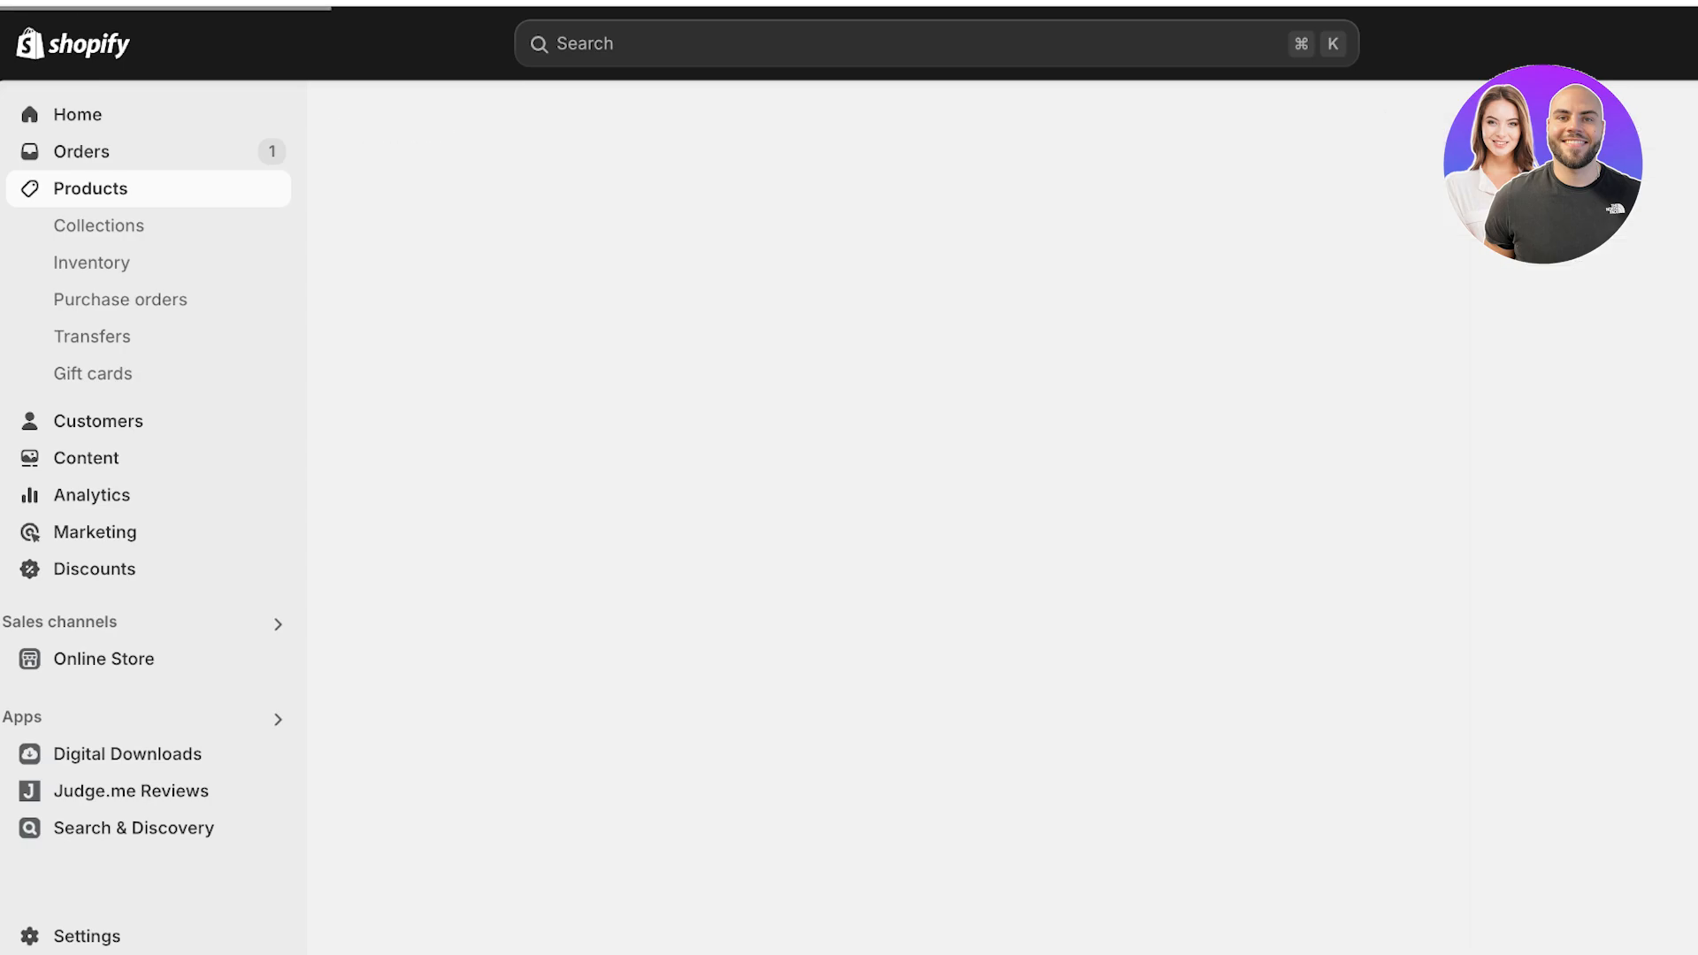
{"action": "scroll", "coordinate": [871, 530], "scroll_direction": "down", "scroll_amount": 8}
{"action": "scroll", "coordinate": [871, 531], "scroll_direction": "down", "scroll_amount": 15}
{"action": "scroll", "coordinate": [871, 531], "scroll_direction": "up", "scroll_amount": 8}
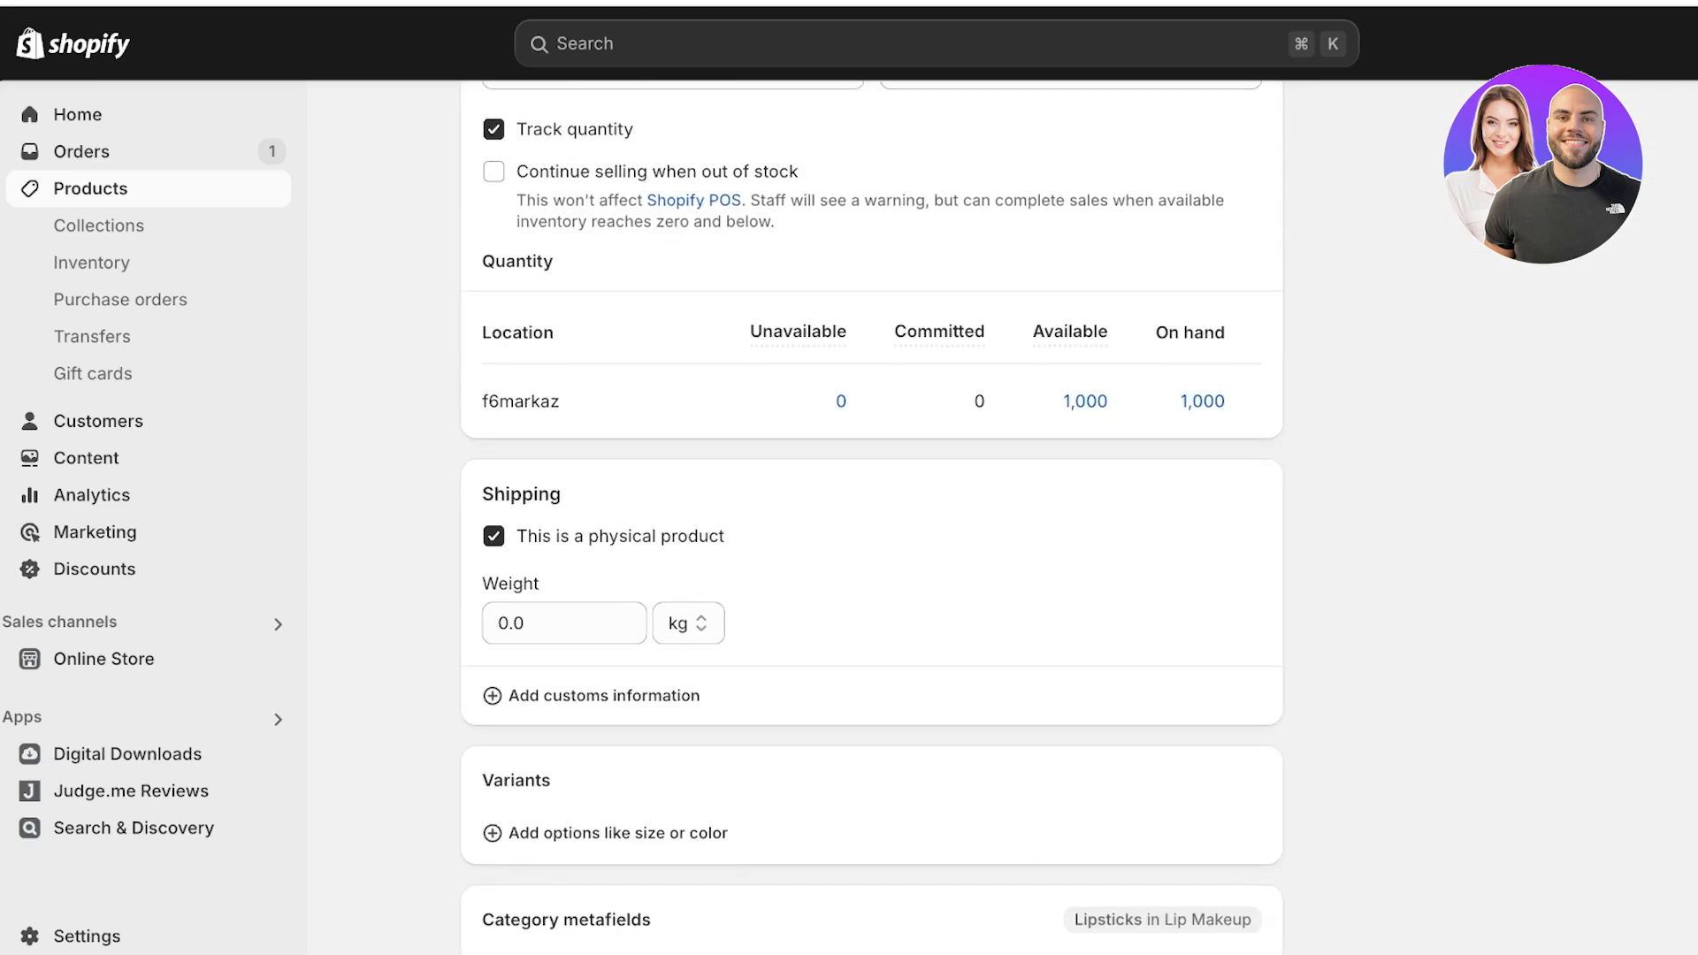
{"action": "left_click", "coordinate": [617, 832]}
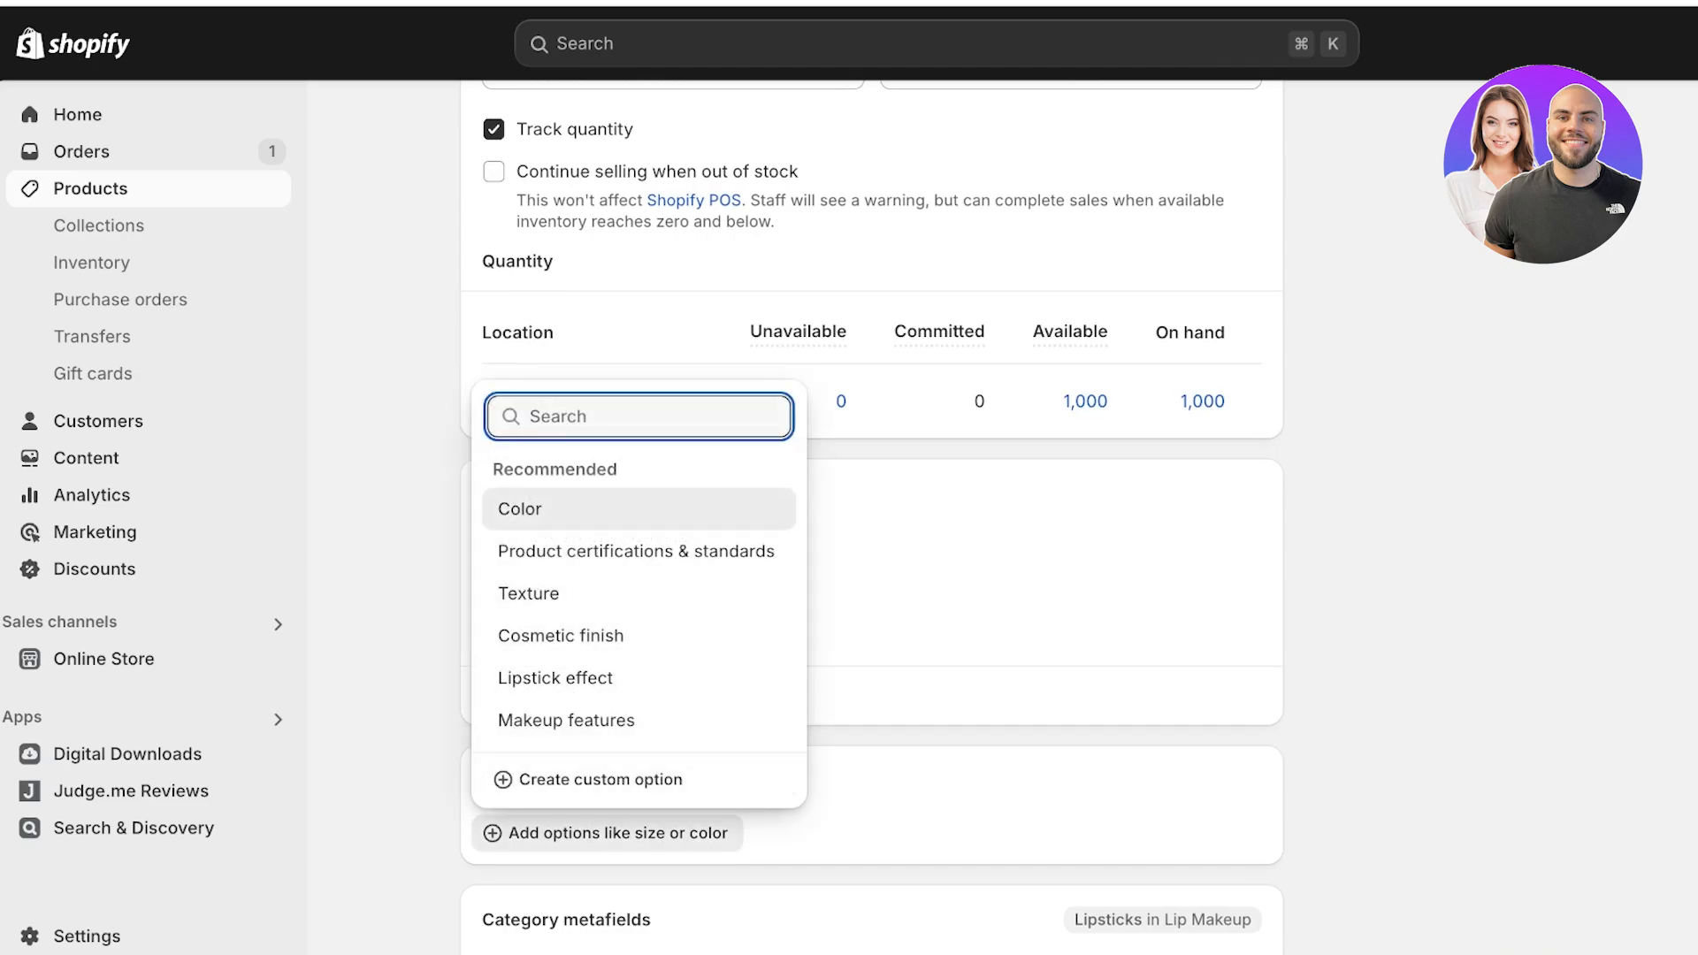
{"action": "left_click", "coordinate": [530, 508]}
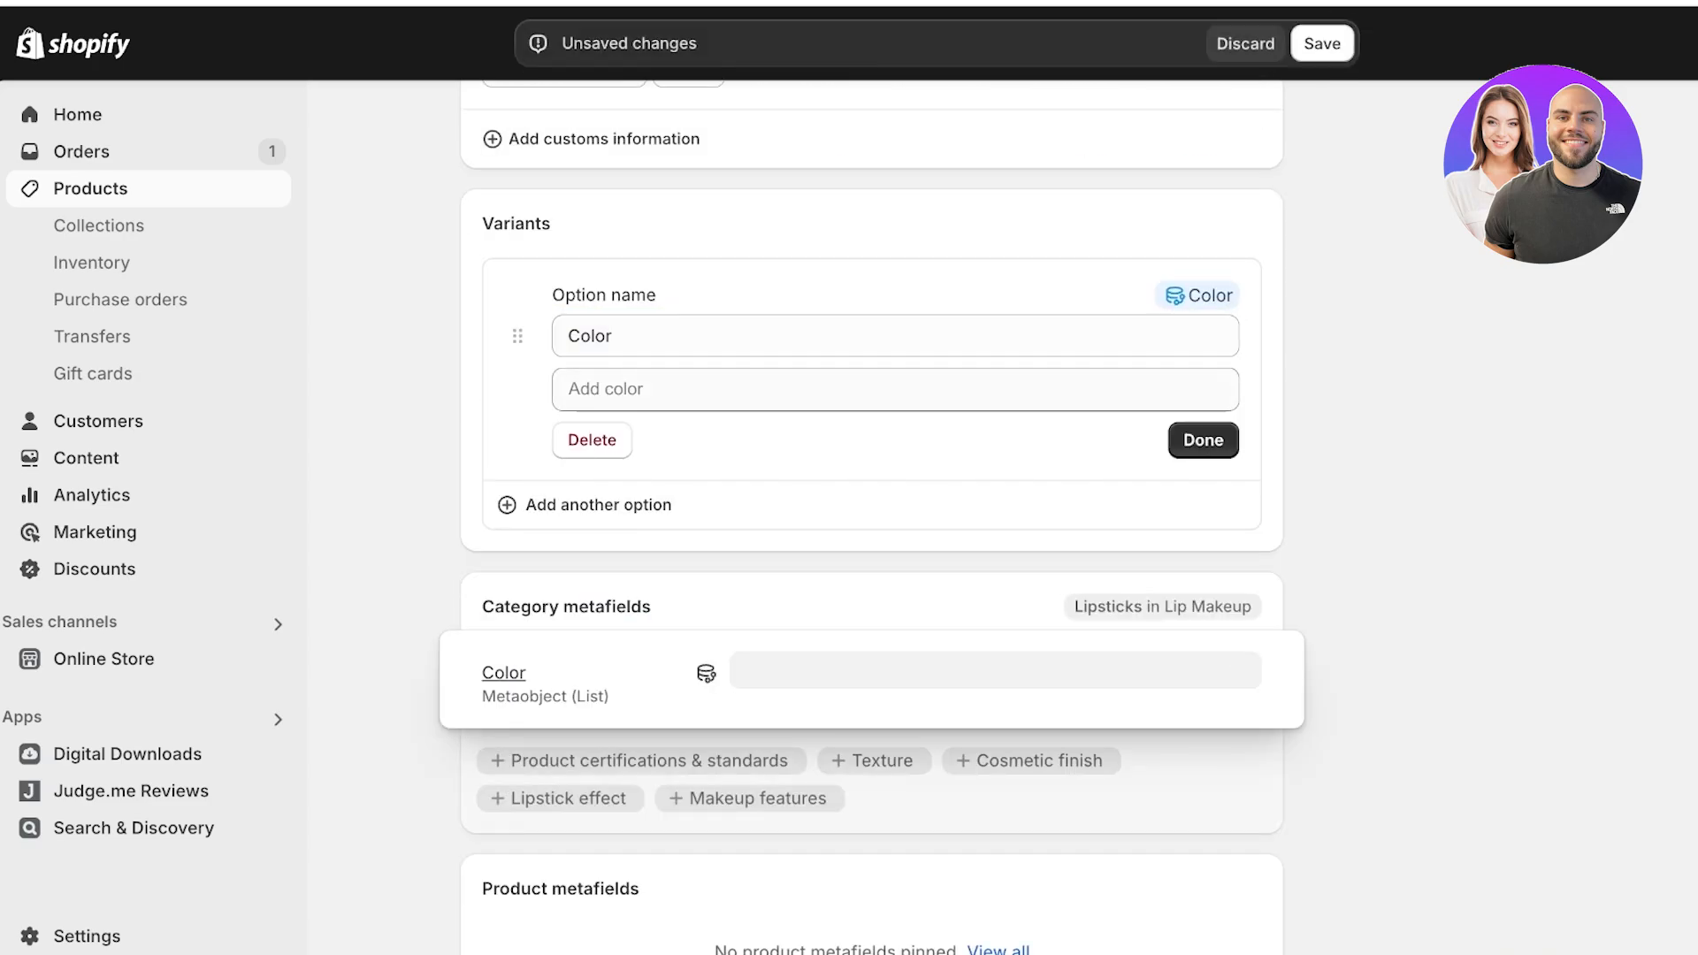
{"action": "left_click", "coordinate": [592, 440]}
Set the Liquid Lipstick's Color category metafield to Red and save the product.
{"action": "left_click", "coordinate": [884, 429]}
{"action": "scroll", "coordinate": [884, 699], "scroll_direction": "down", "scroll_amount": 5}
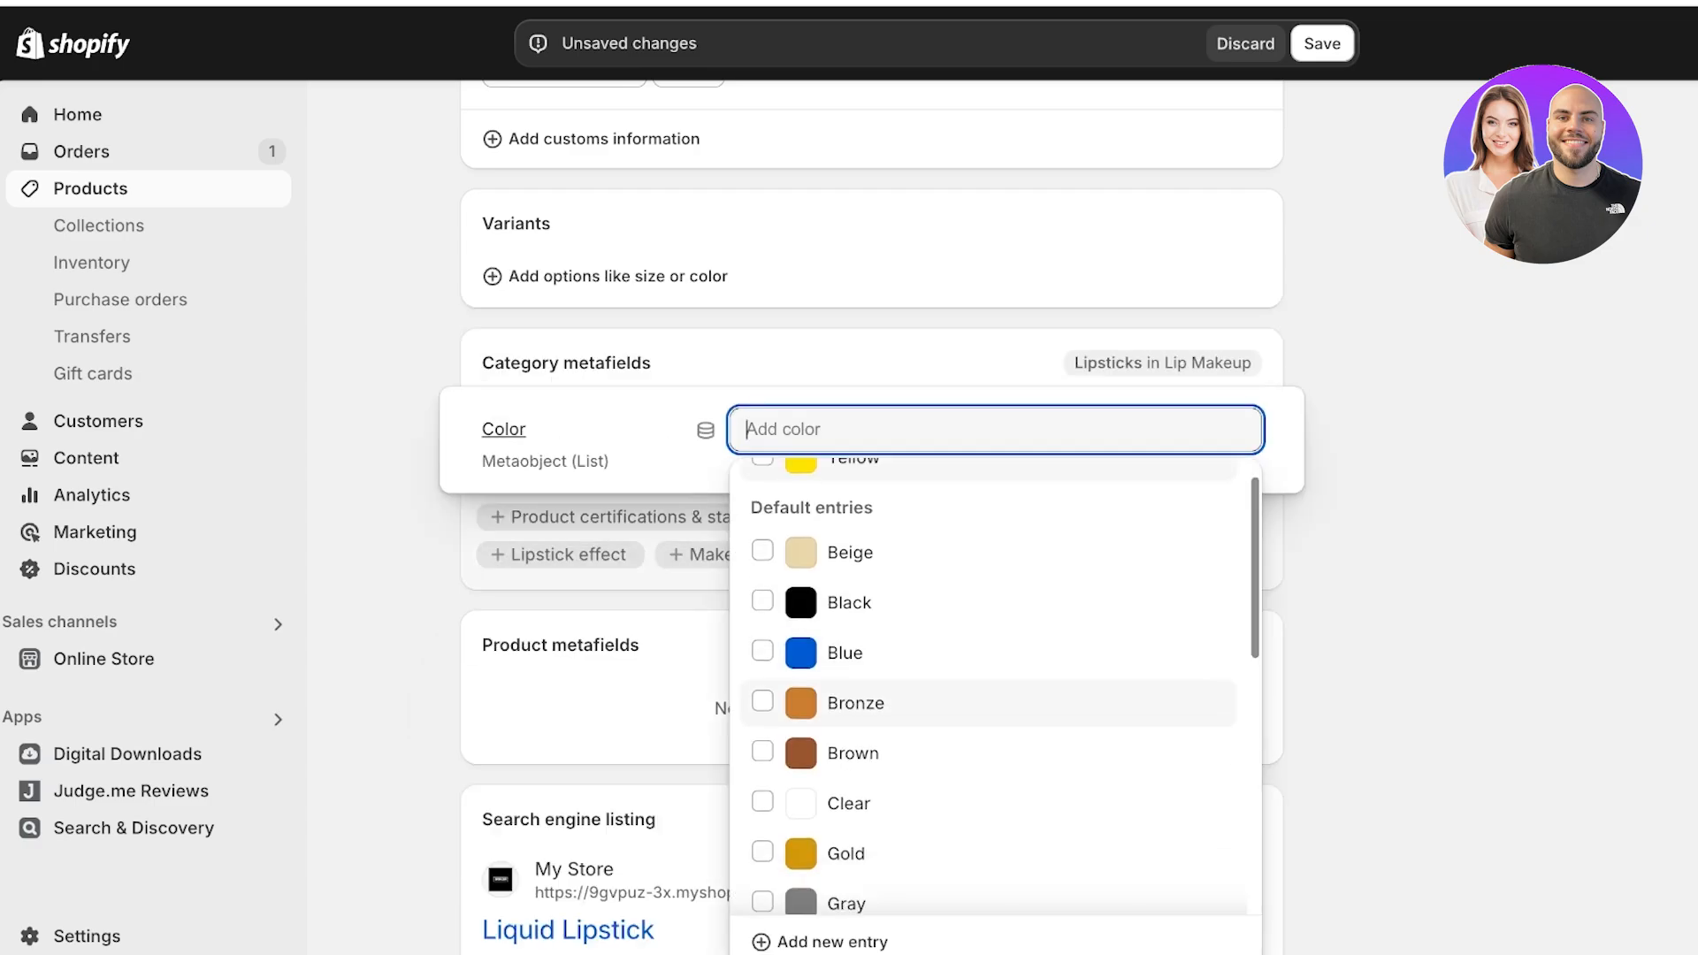
{"action": "left_click", "coordinate": [849, 631]}
{"action": "left_click", "coordinate": [1397, 530]}
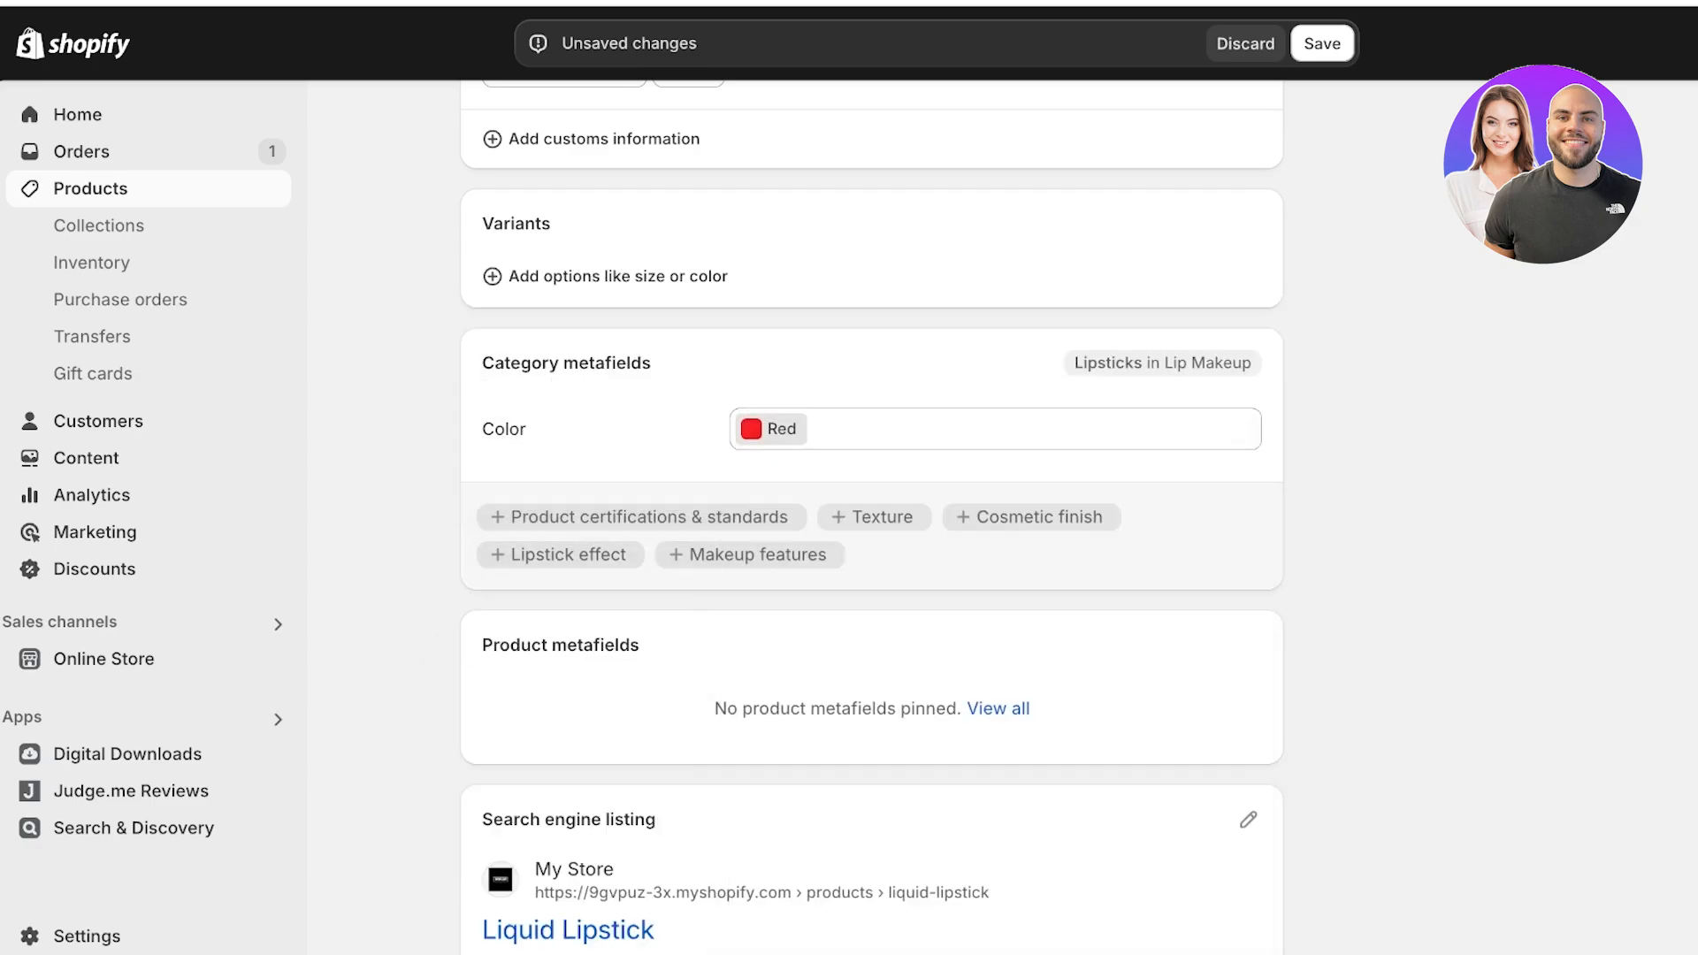
{"action": "left_click", "coordinate": [1322, 43]}
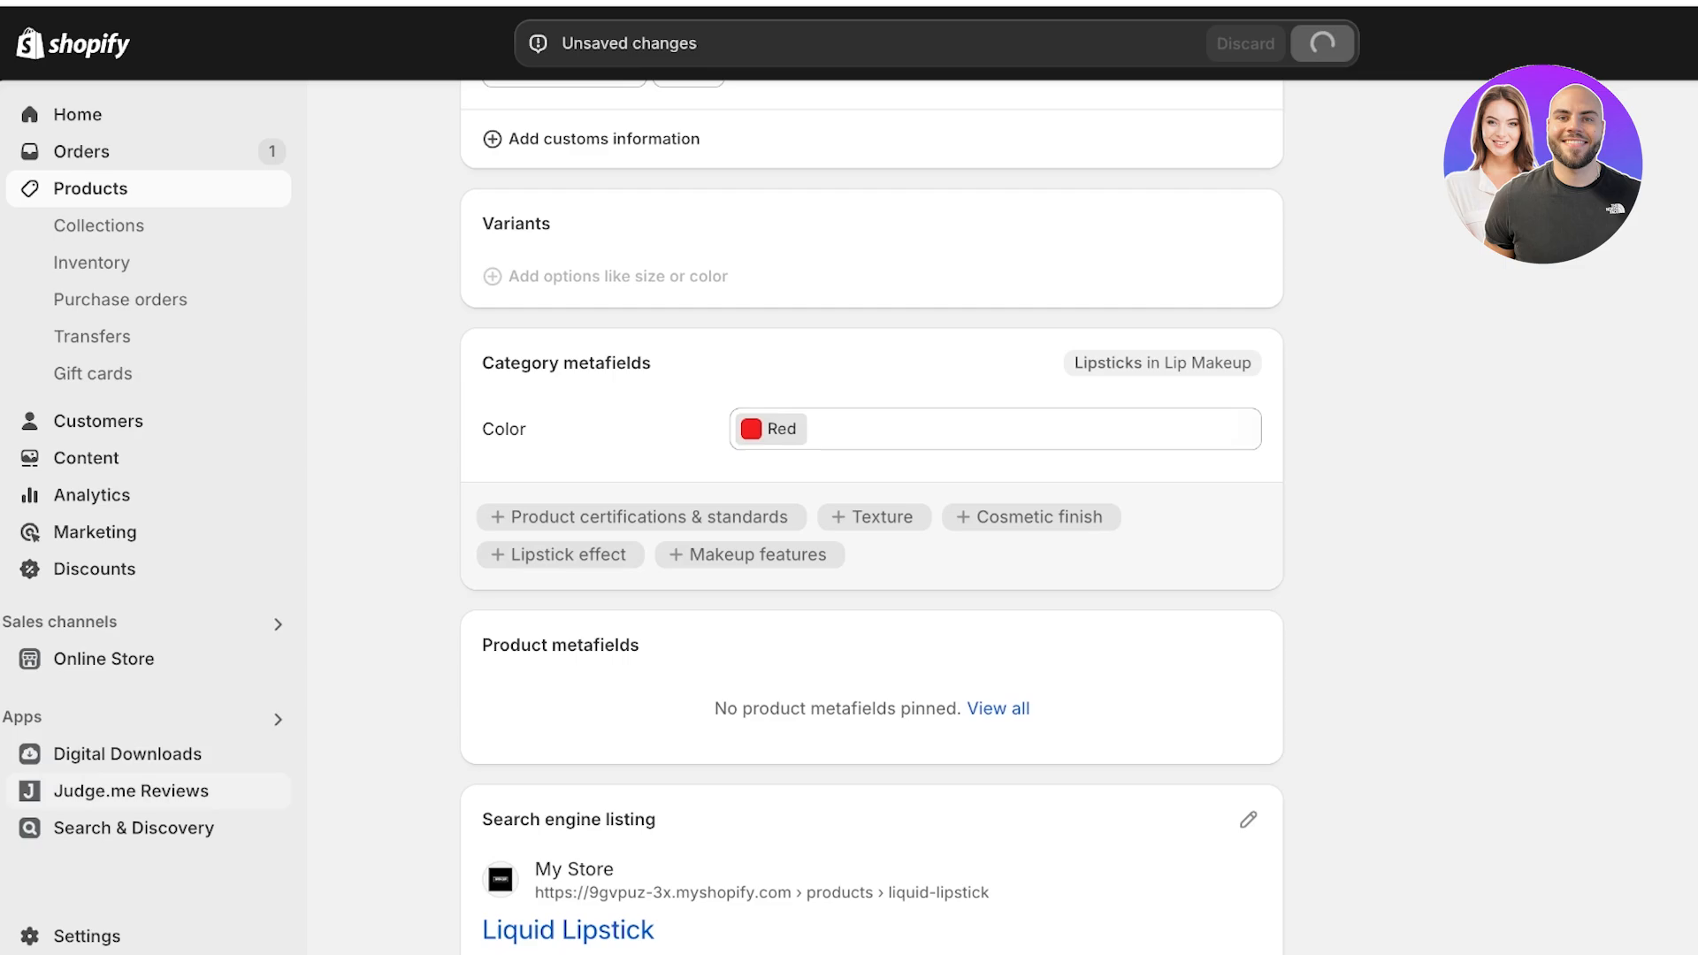
Open the Color filter in Search & Discovery to check its values, and leave it for the Filters section.
{"action": "left_click", "coordinate": [133, 828]}
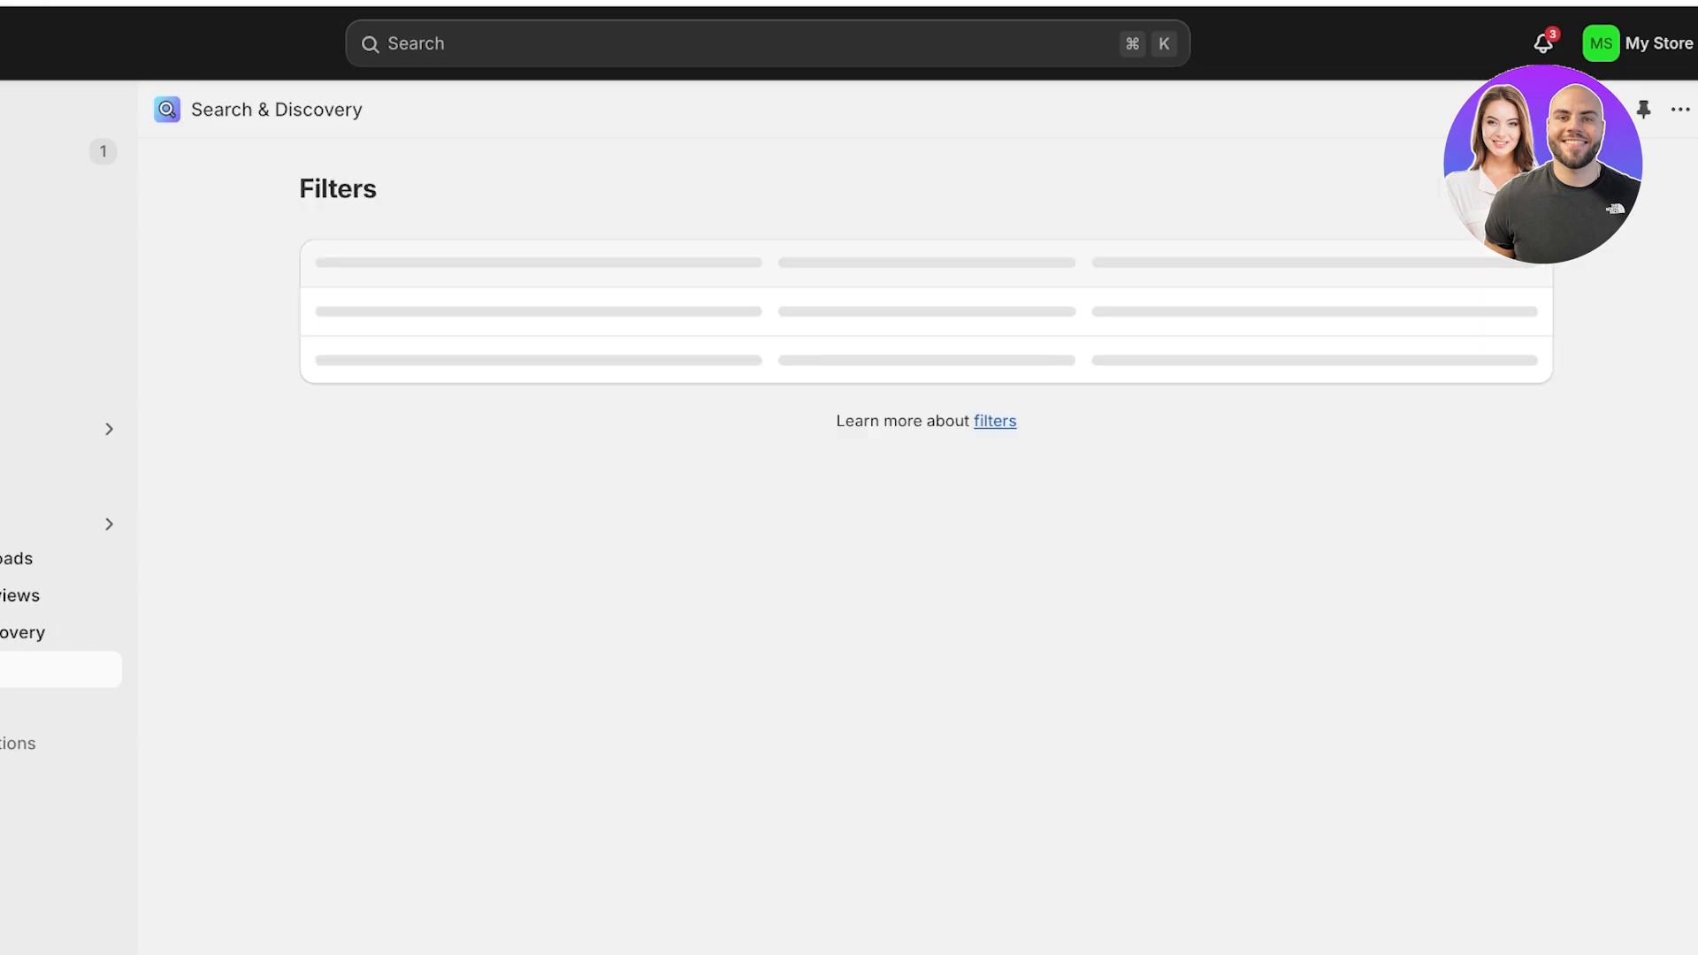
{"action": "left_click", "coordinate": [385, 408]}
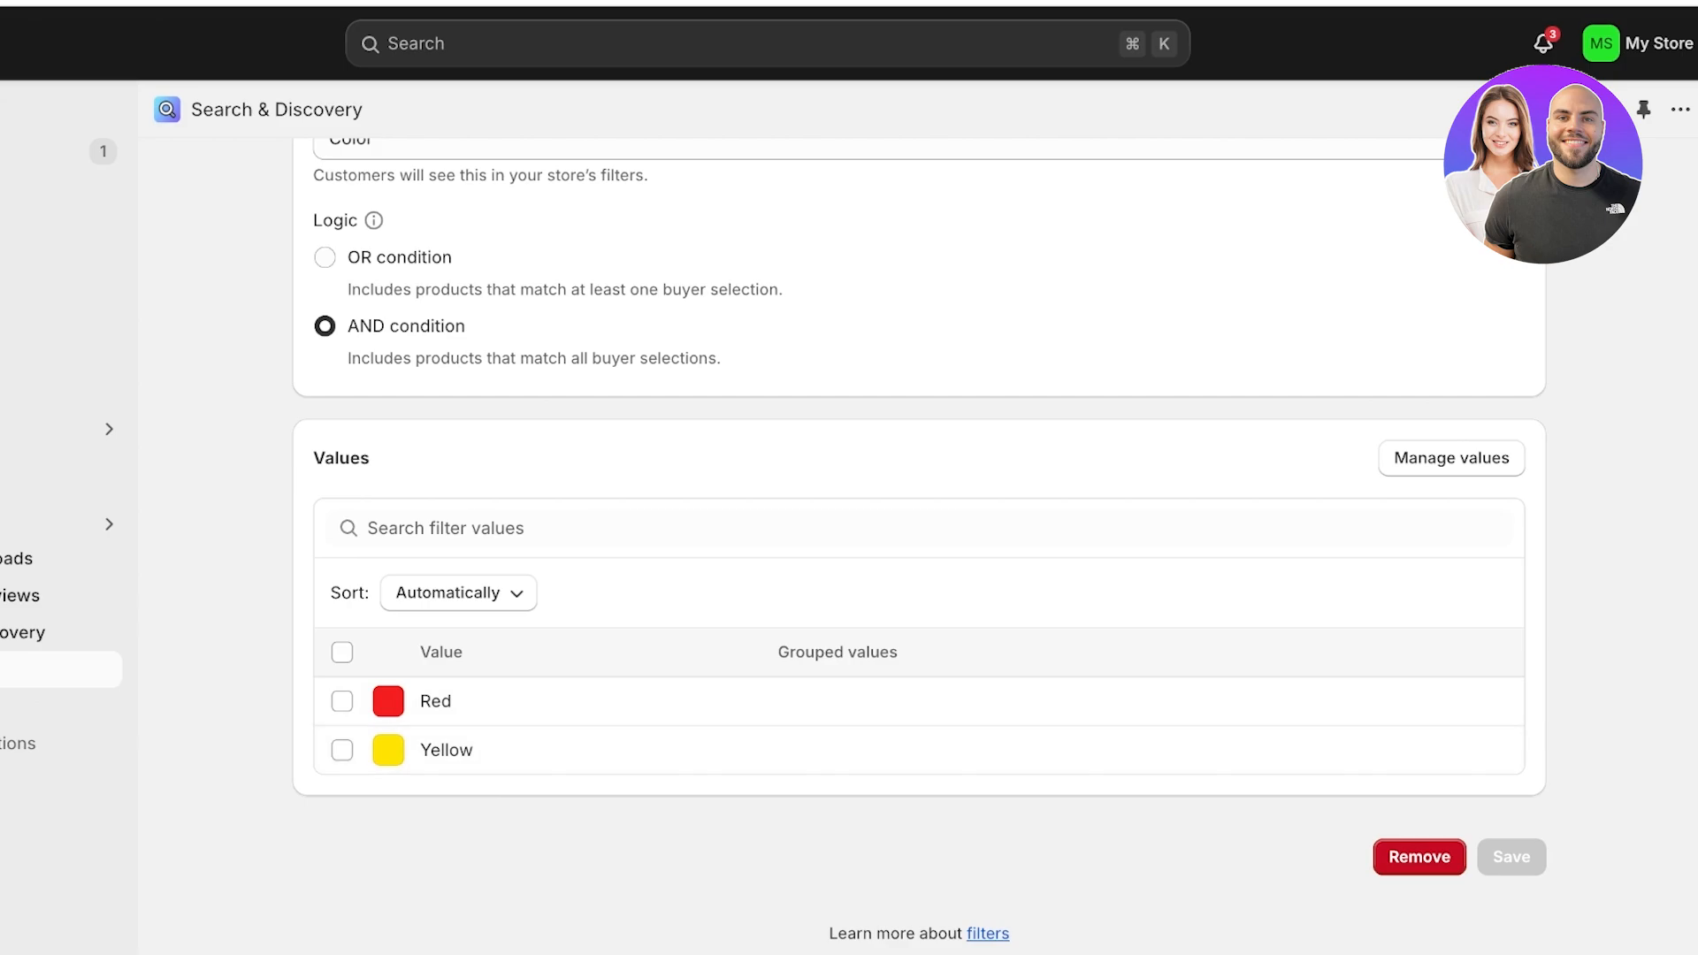
{"action": "left_click", "coordinate": [79, 670]}
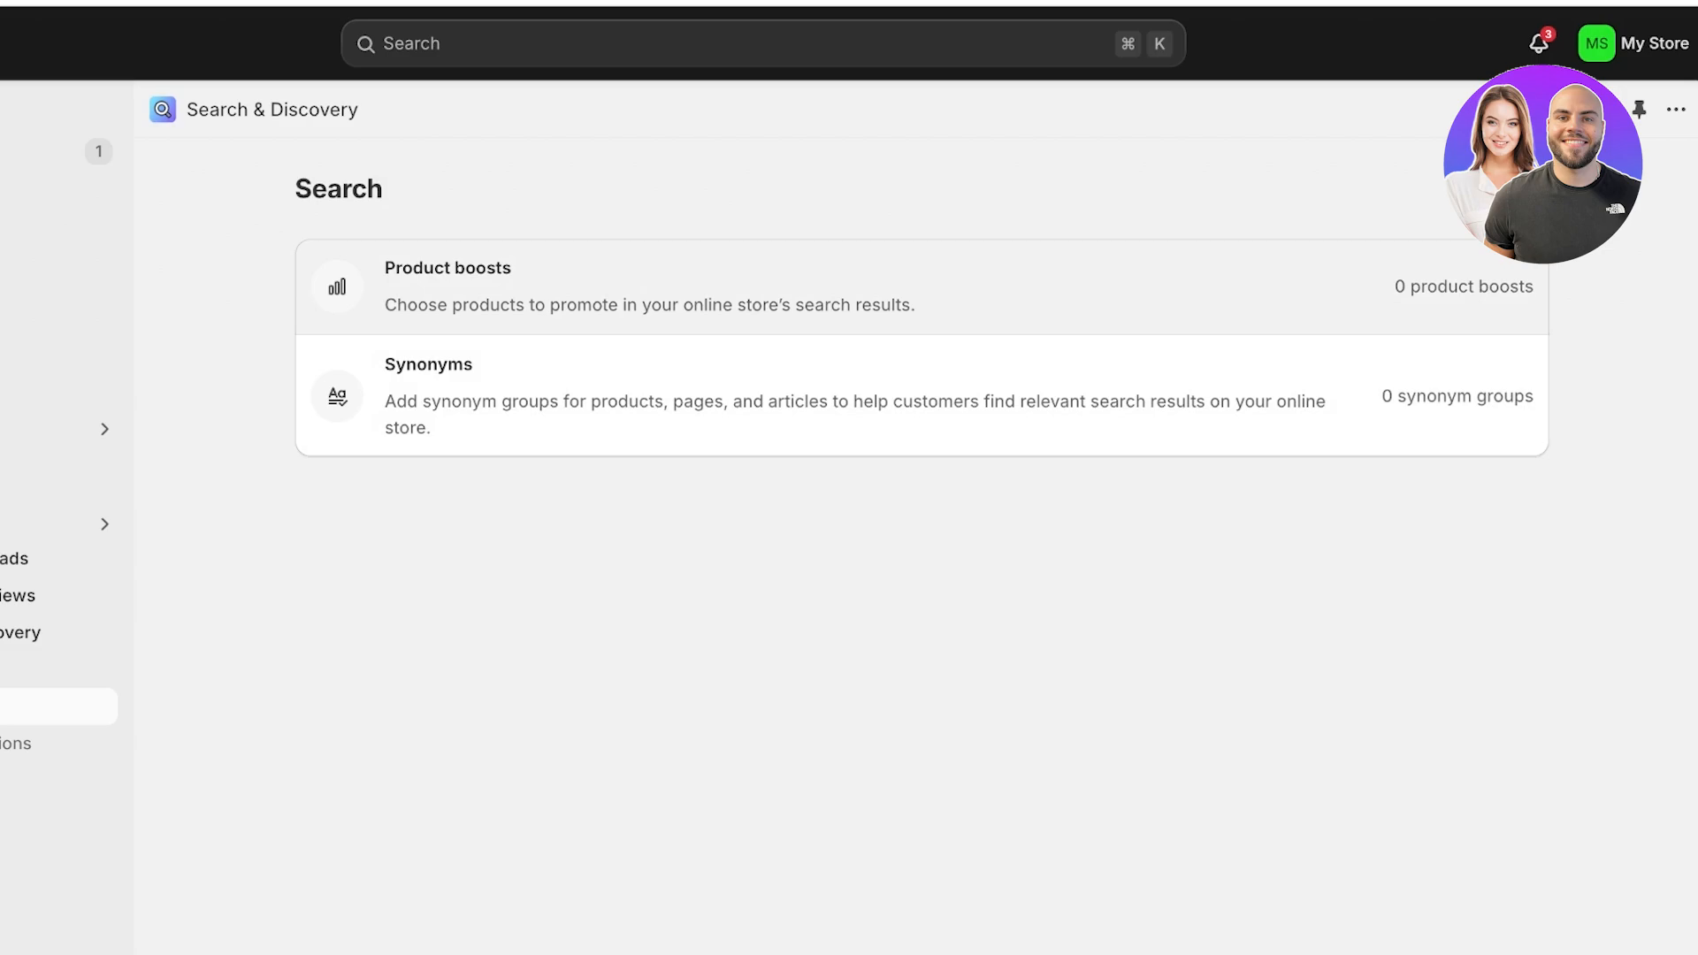
Start a new product boost and add the Find Your Personal Style E-Book as the boosted product.
{"action": "left_click", "coordinate": [650, 286]}
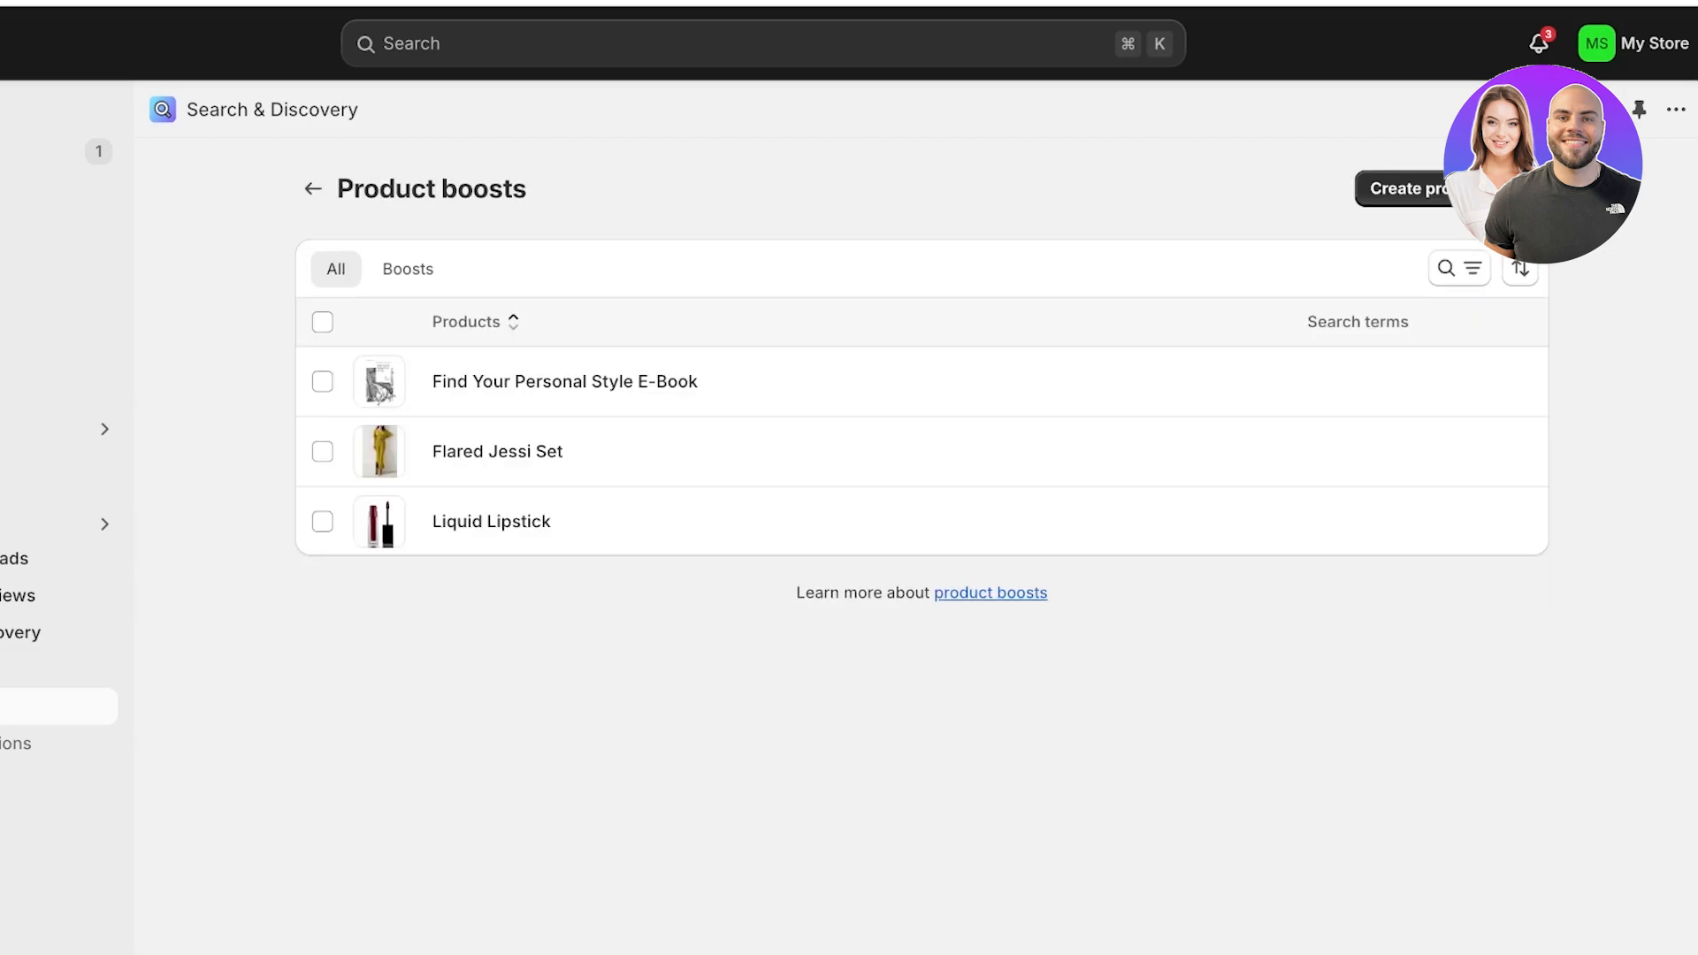
{"action": "left_click", "coordinate": [322, 381]}
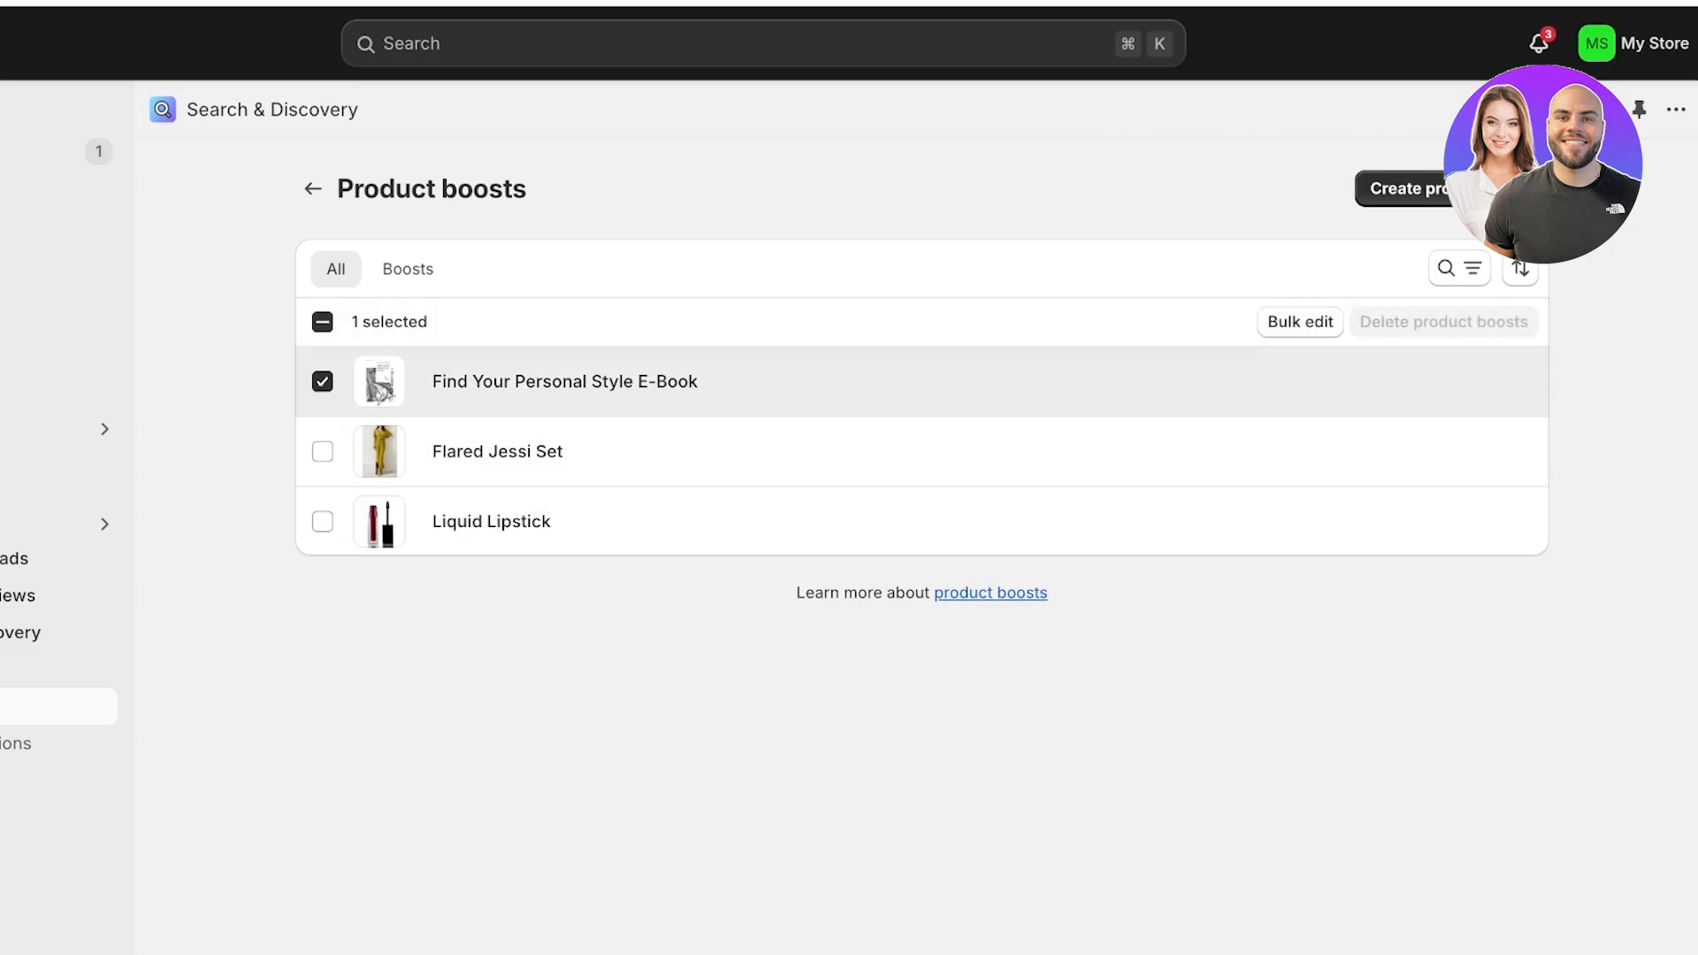
{"action": "left_click", "coordinate": [1407, 188]}
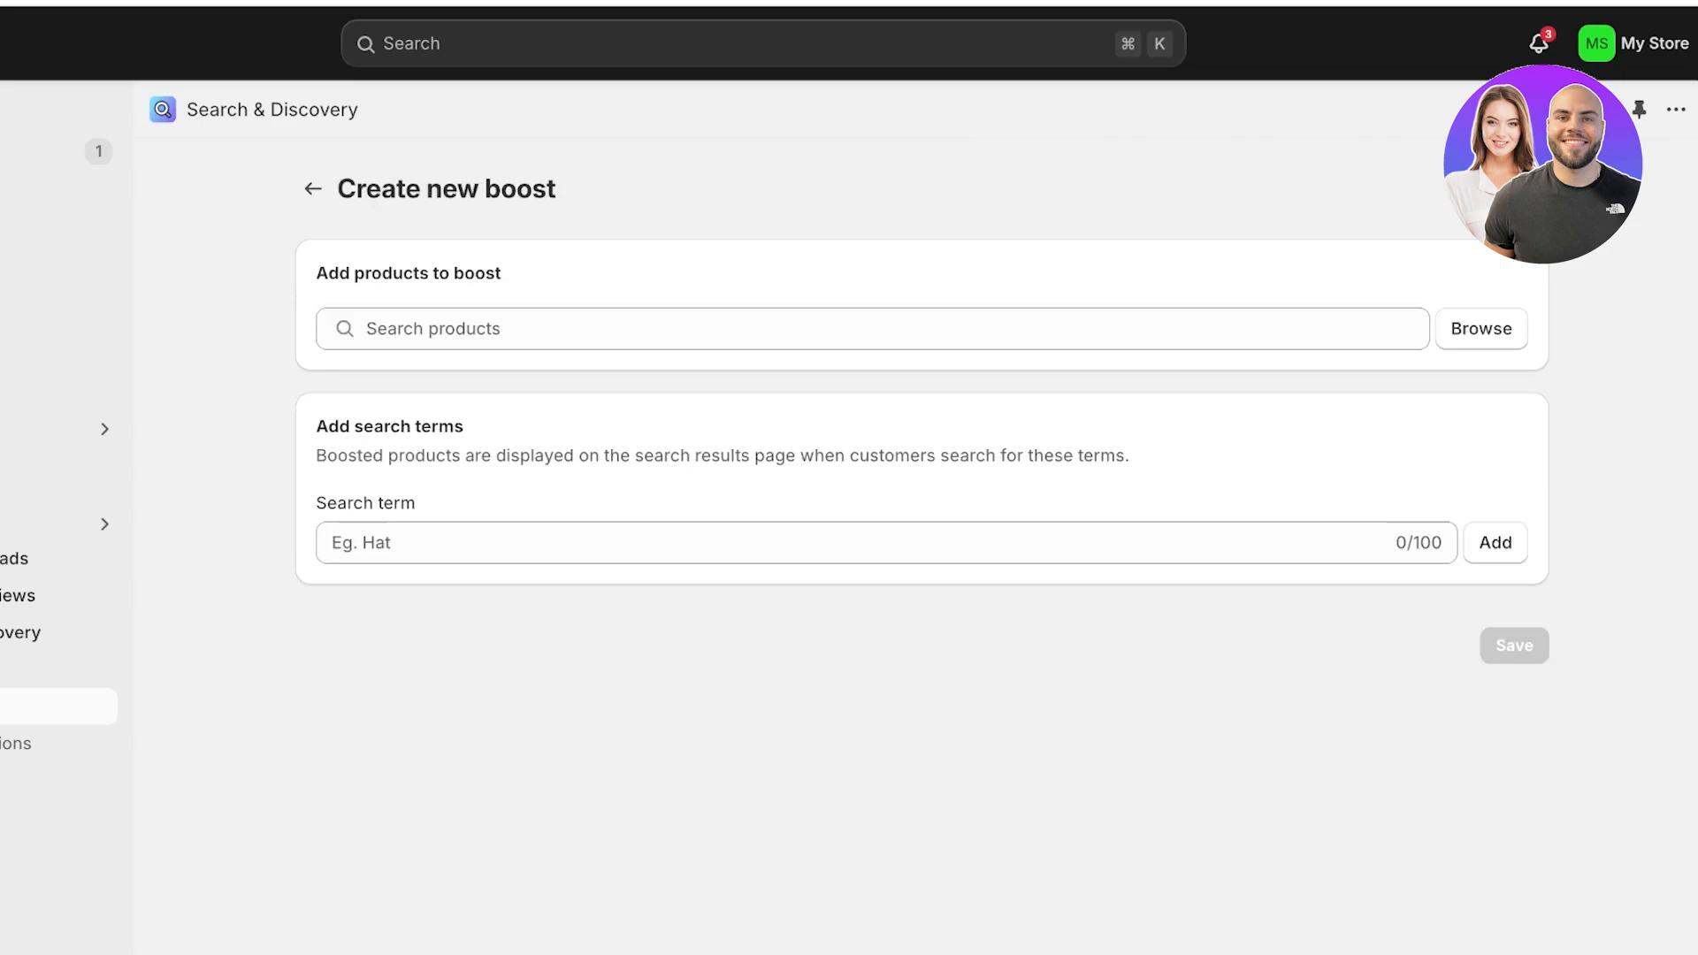
{"action": "left_click", "coordinate": [872, 329]}
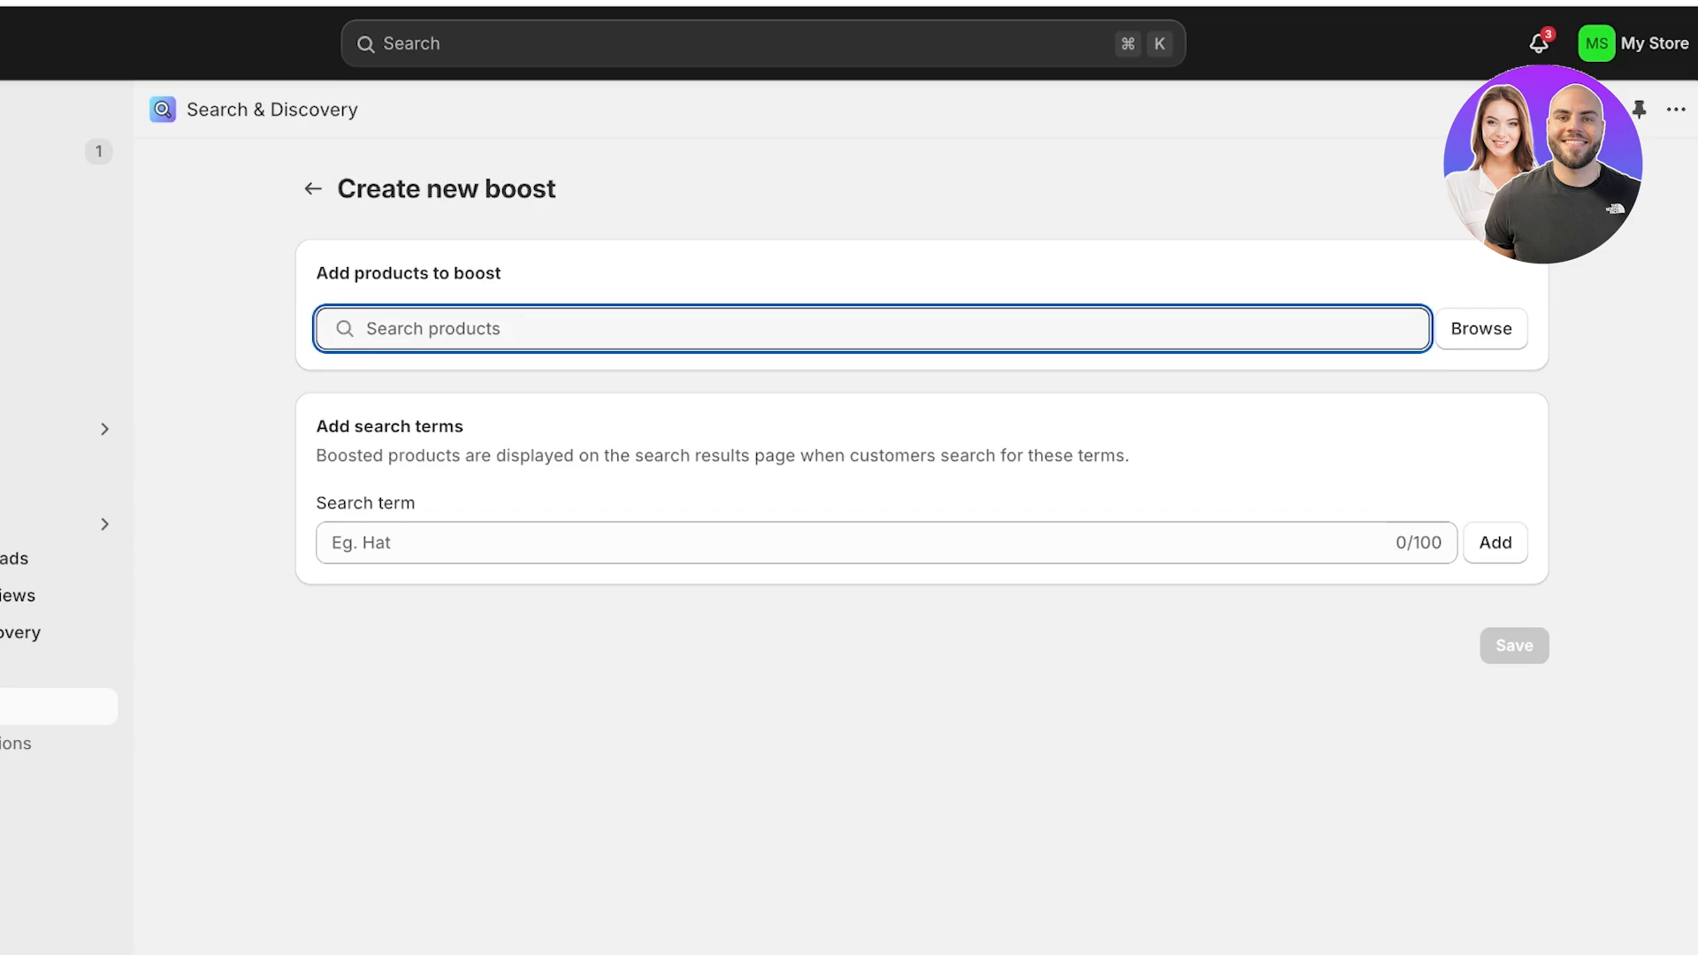
{"action": "left_click", "coordinate": [1481, 329]}
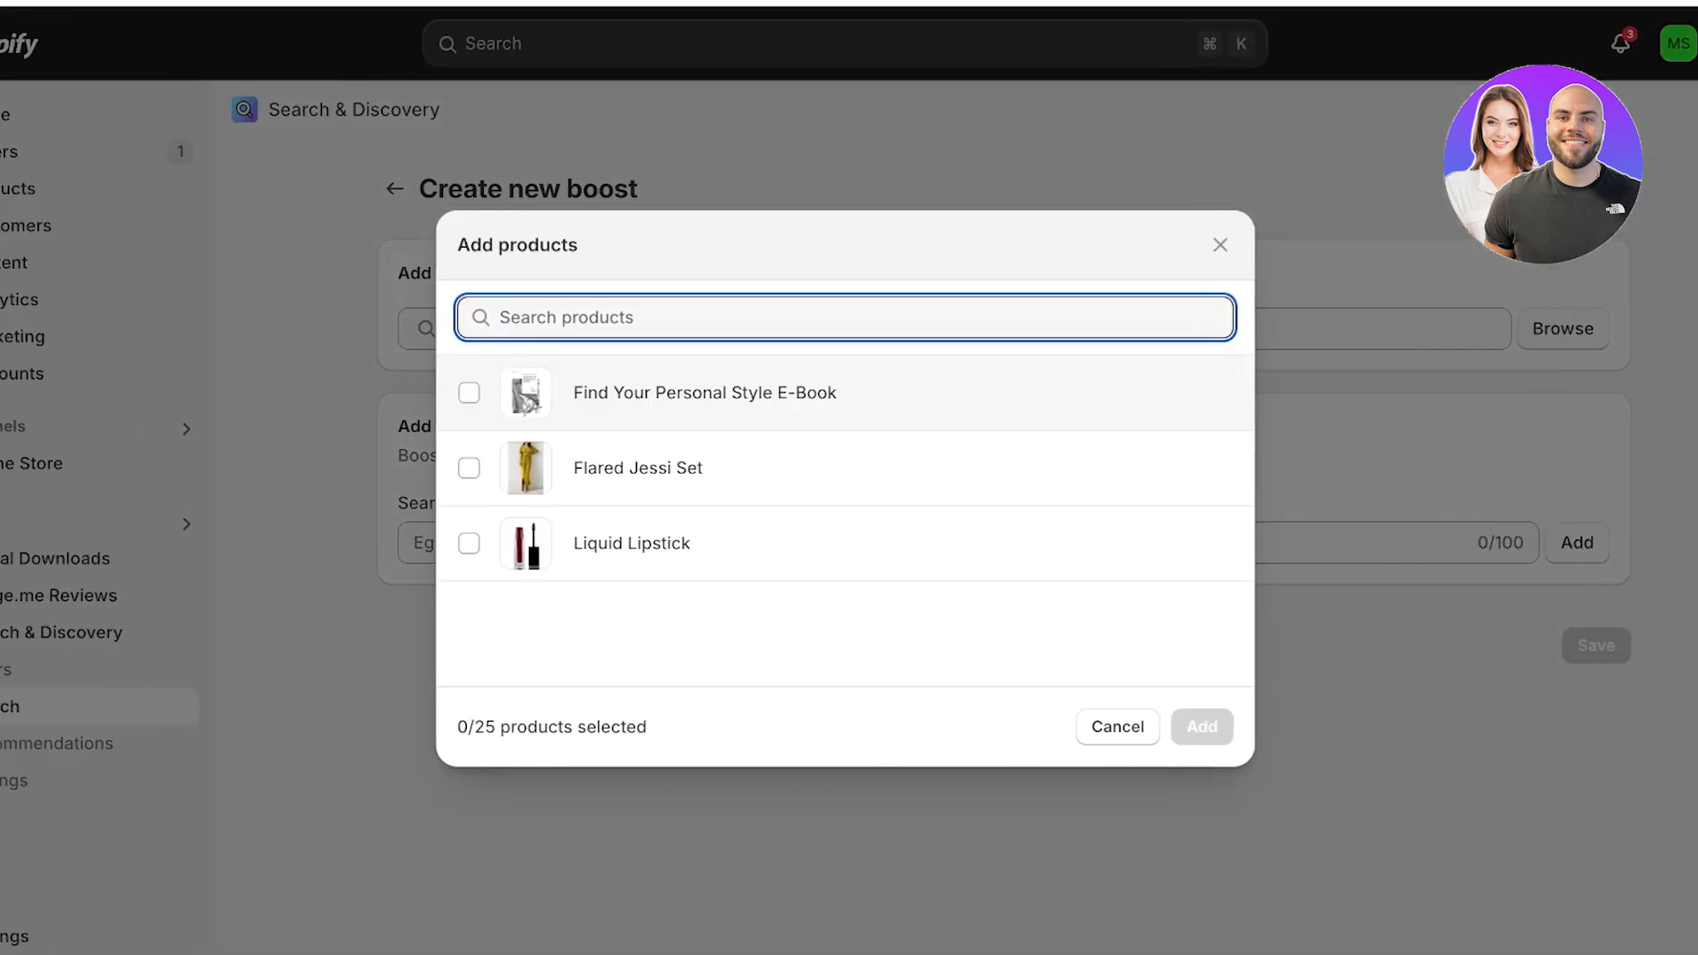
{"action": "left_click", "coordinate": [387, 392]}
{"action": "left_click", "coordinate": [1119, 725]}
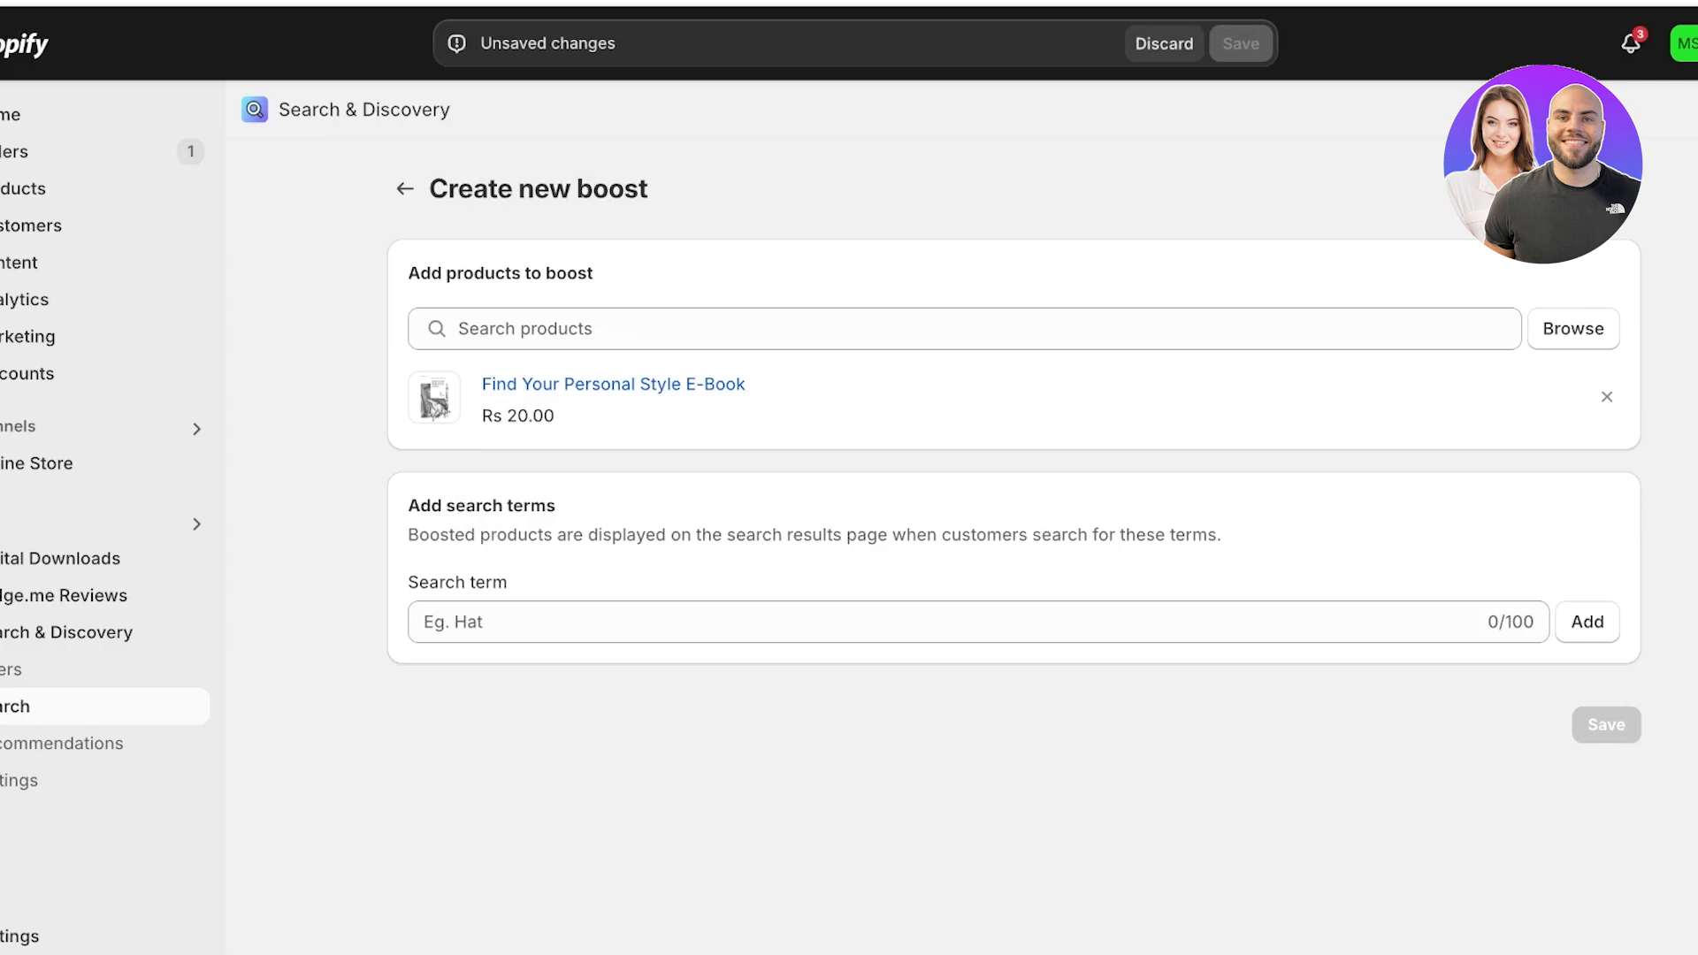
Add the search term "Book, Fashion, Style, Trend" to the e-book's boost and save the boost.
{"action": "left_click", "coordinate": [978, 622]}
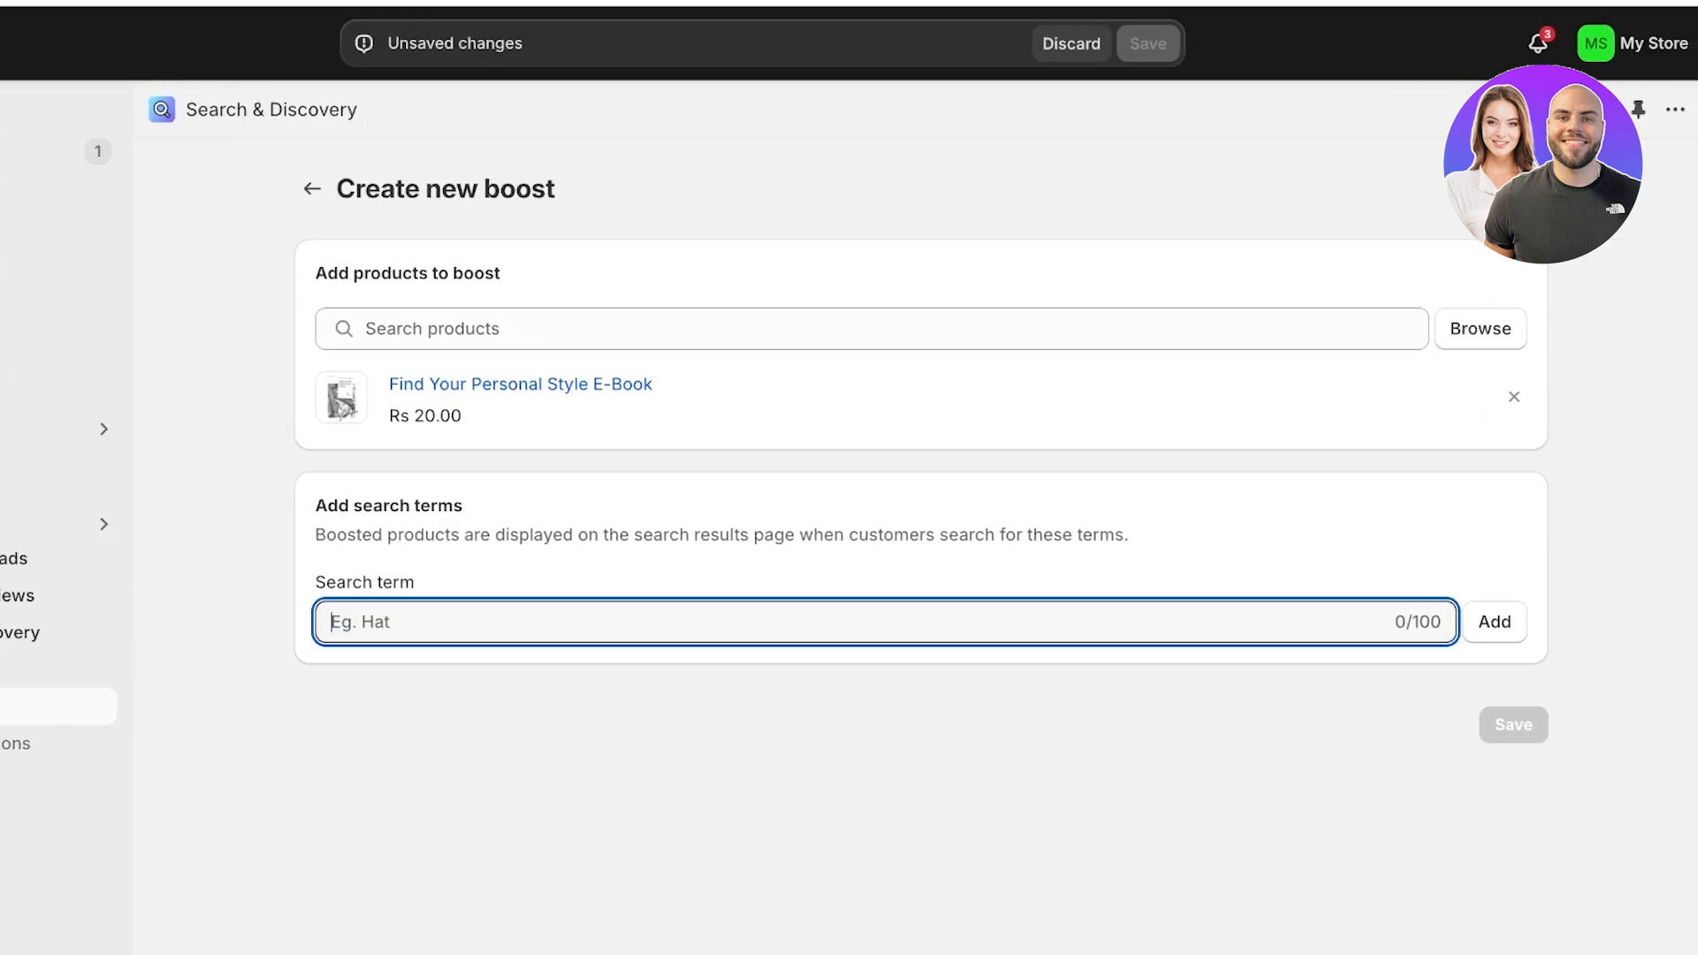
{"action": "type", "text": "Book, Fashion, Style, "}
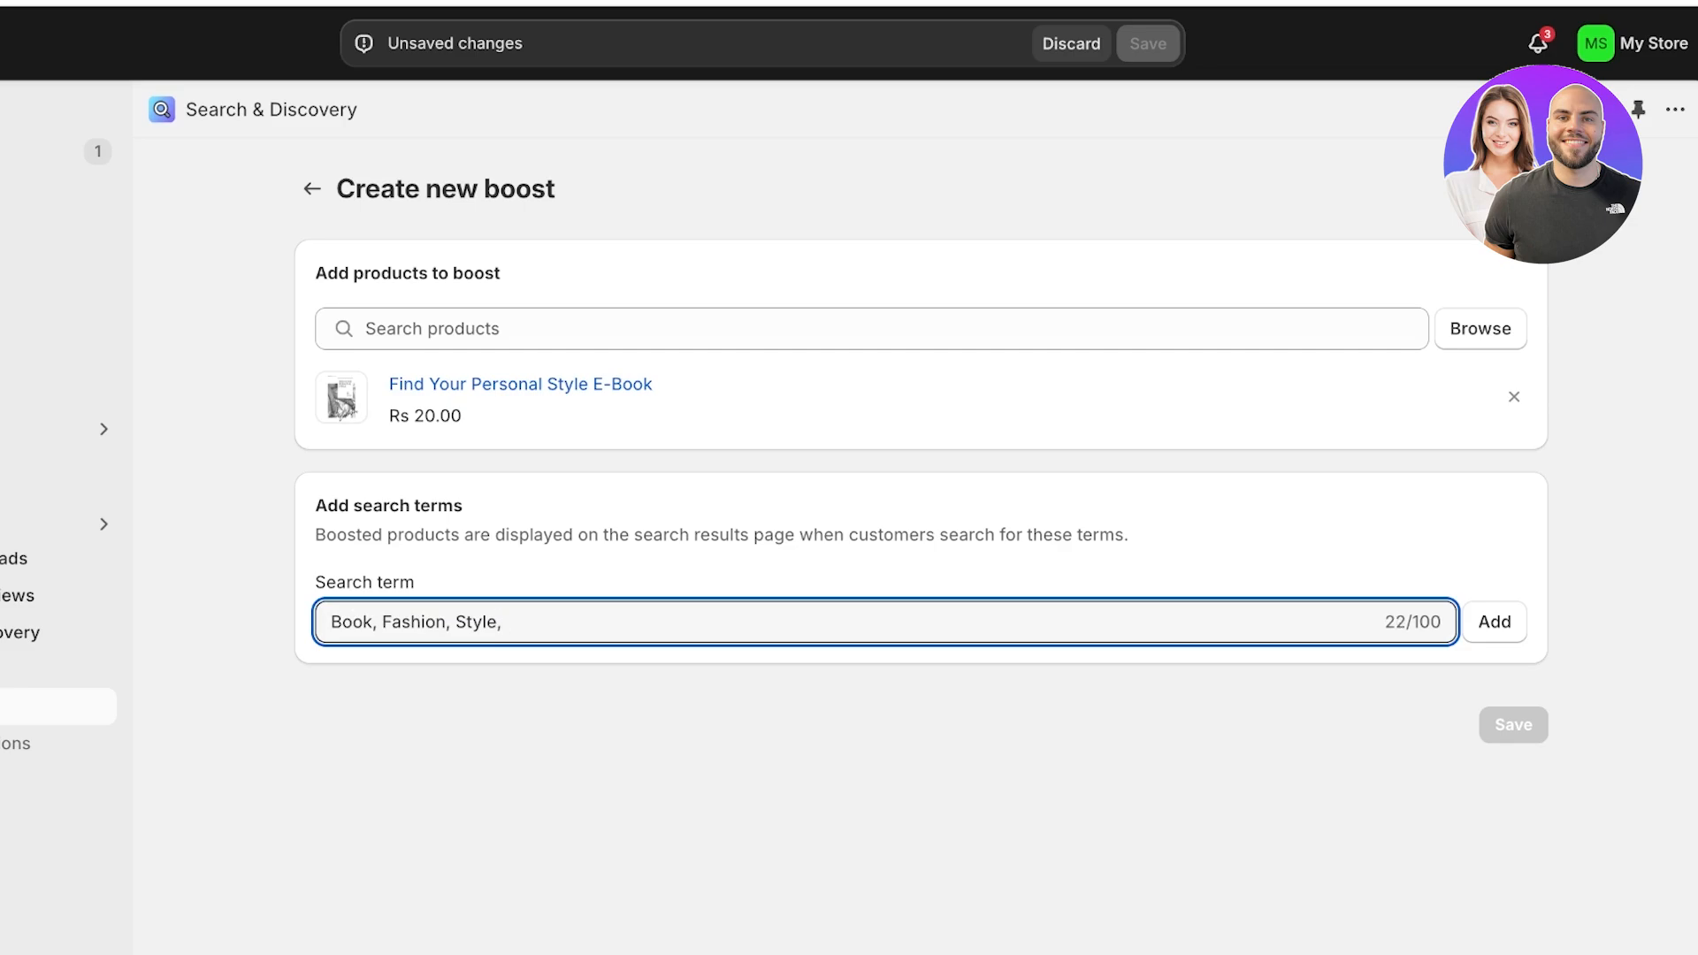
{"action": "type", "text": "Trend"}
{"action": "key", "text": "Return"}
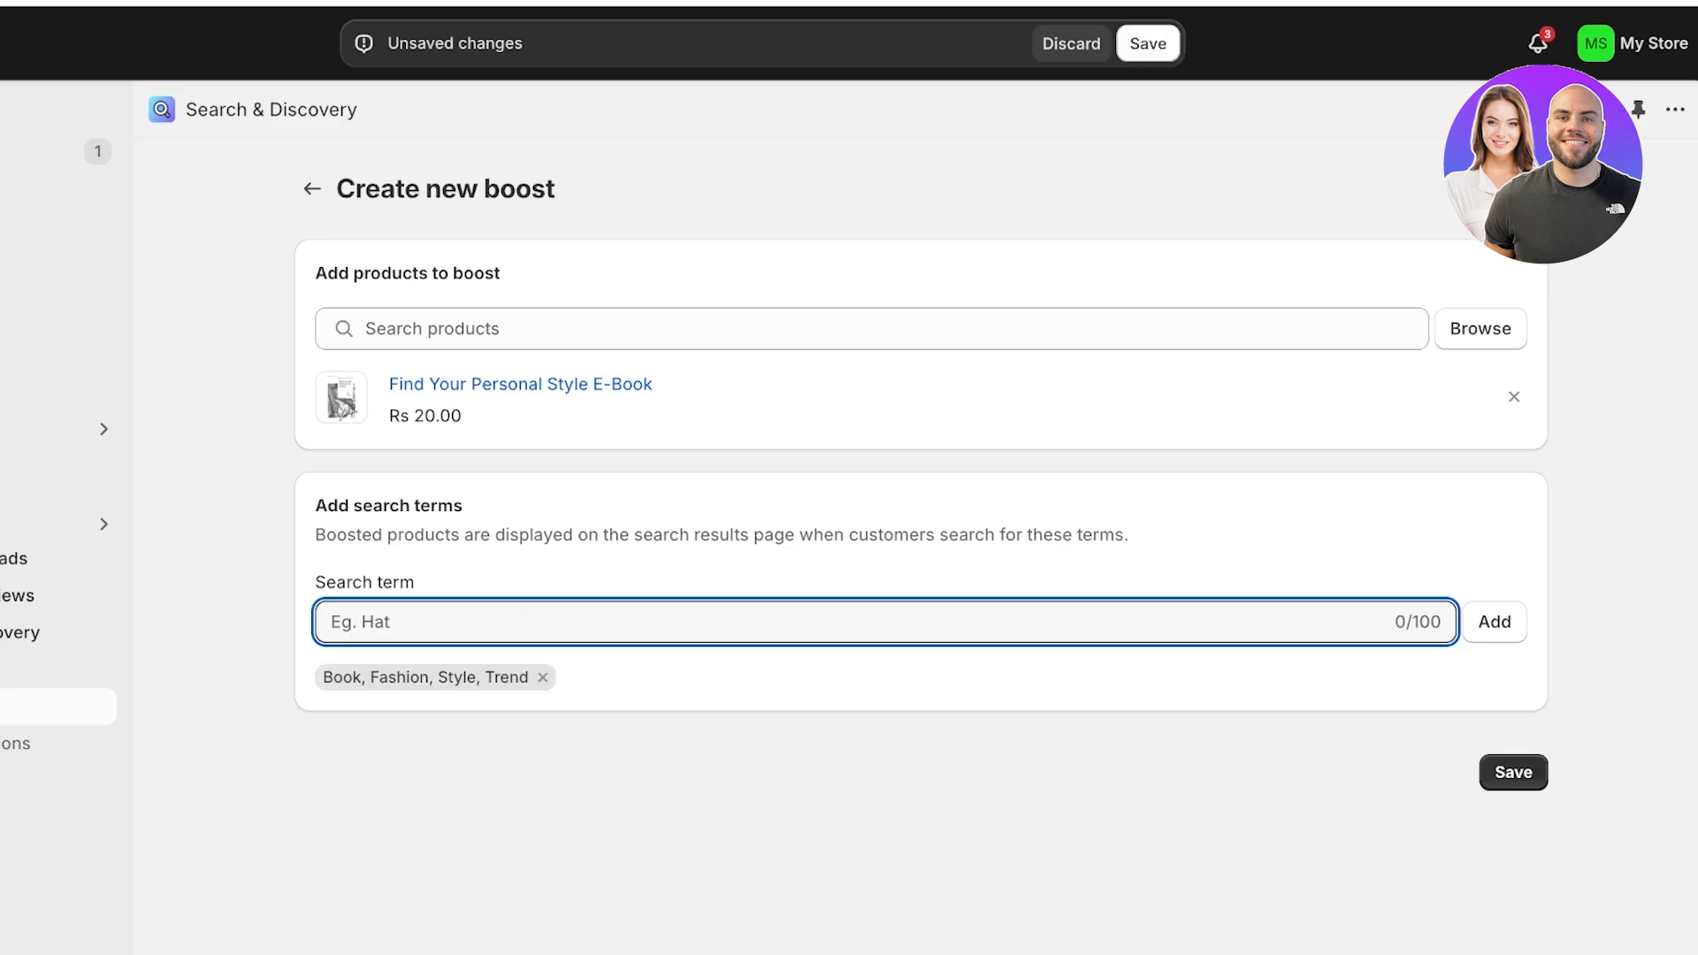
{"action": "left_click", "coordinate": [1514, 773]}
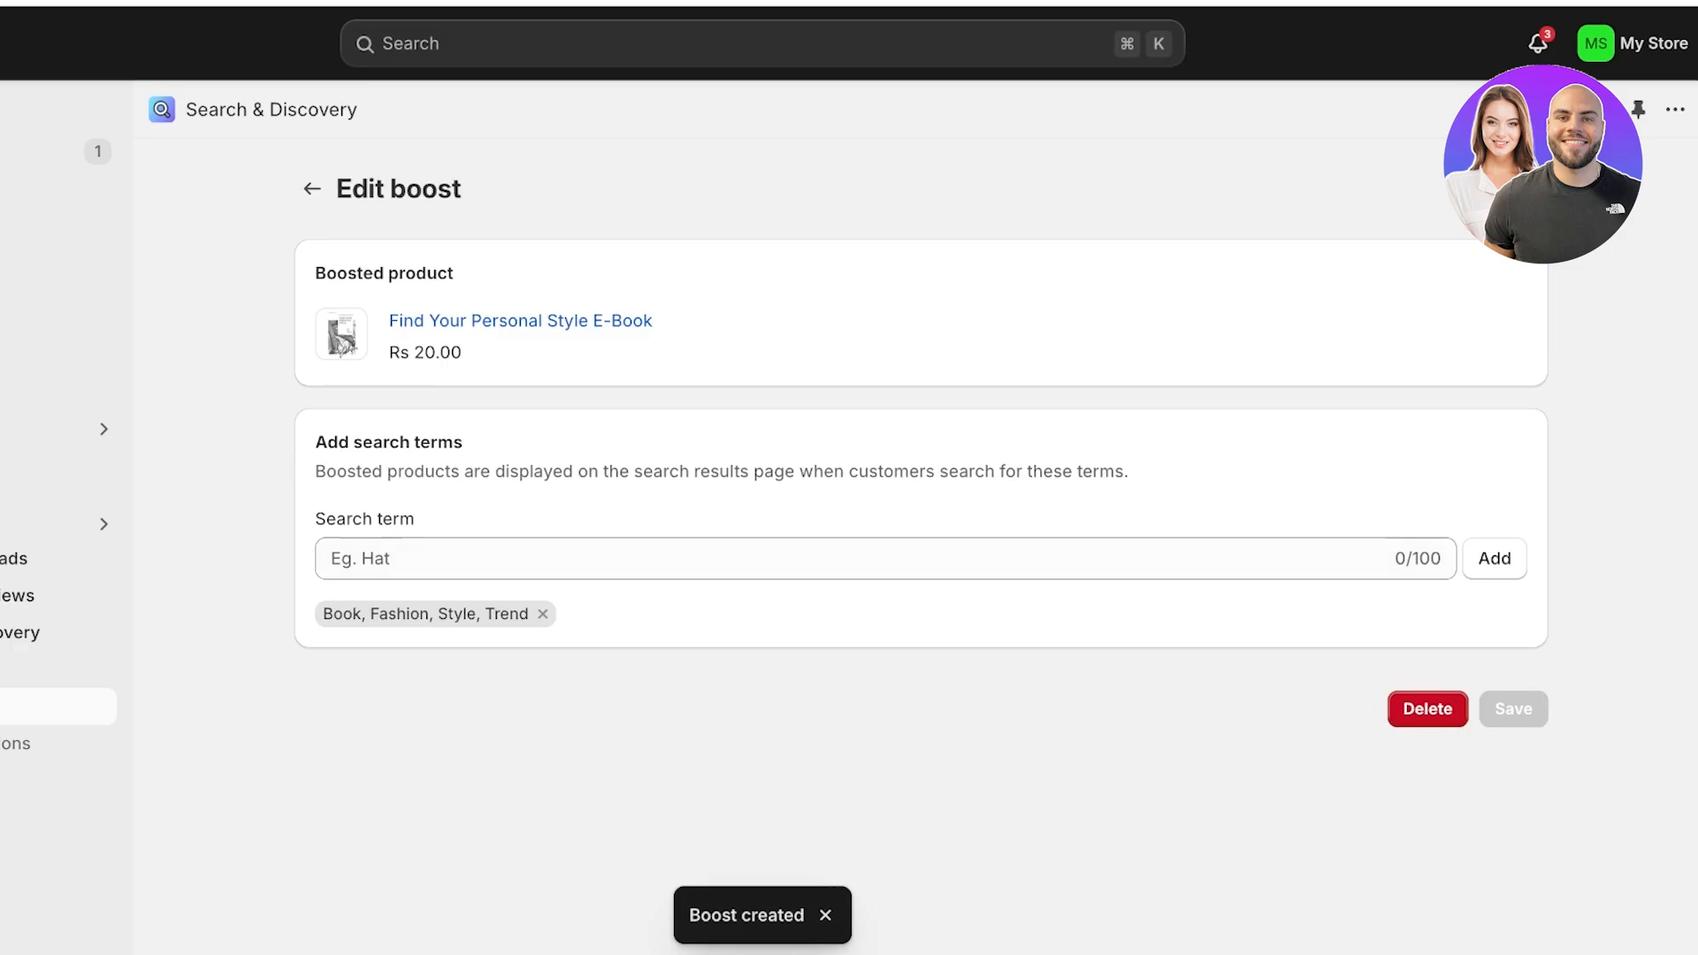
Start a new synonym group in the search customization and enter Lipstick as a synonym word.
{"action": "left_click", "coordinate": [16, 744]}
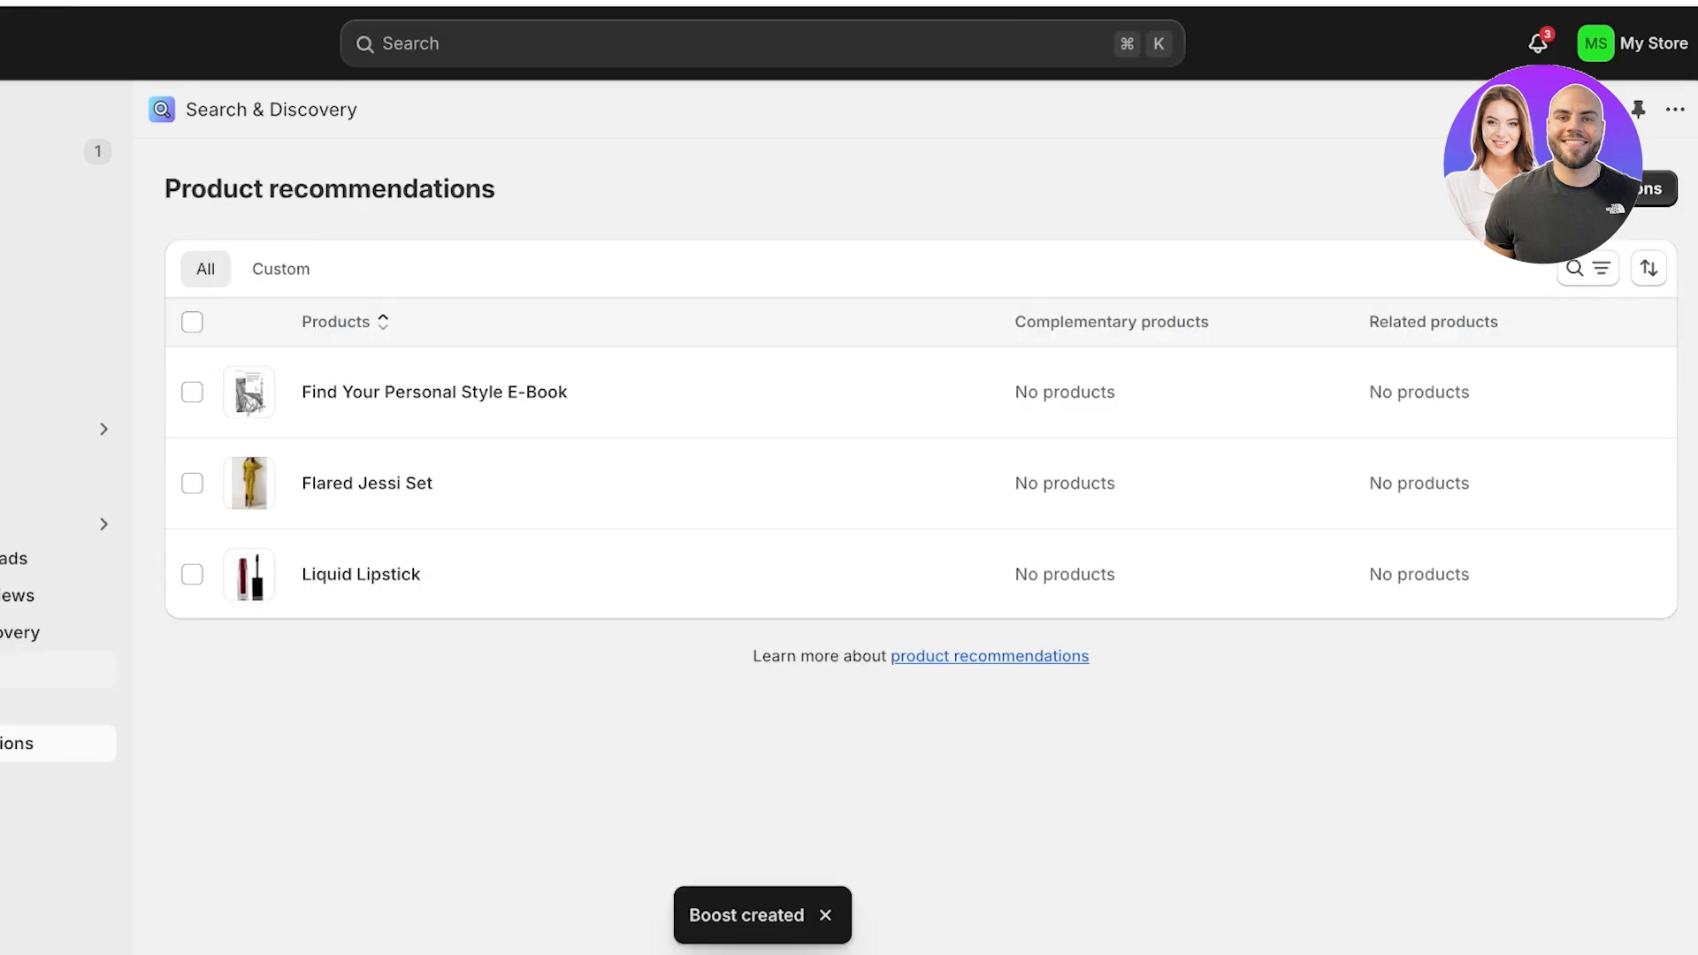
{"action": "left_click", "coordinate": [16, 707]}
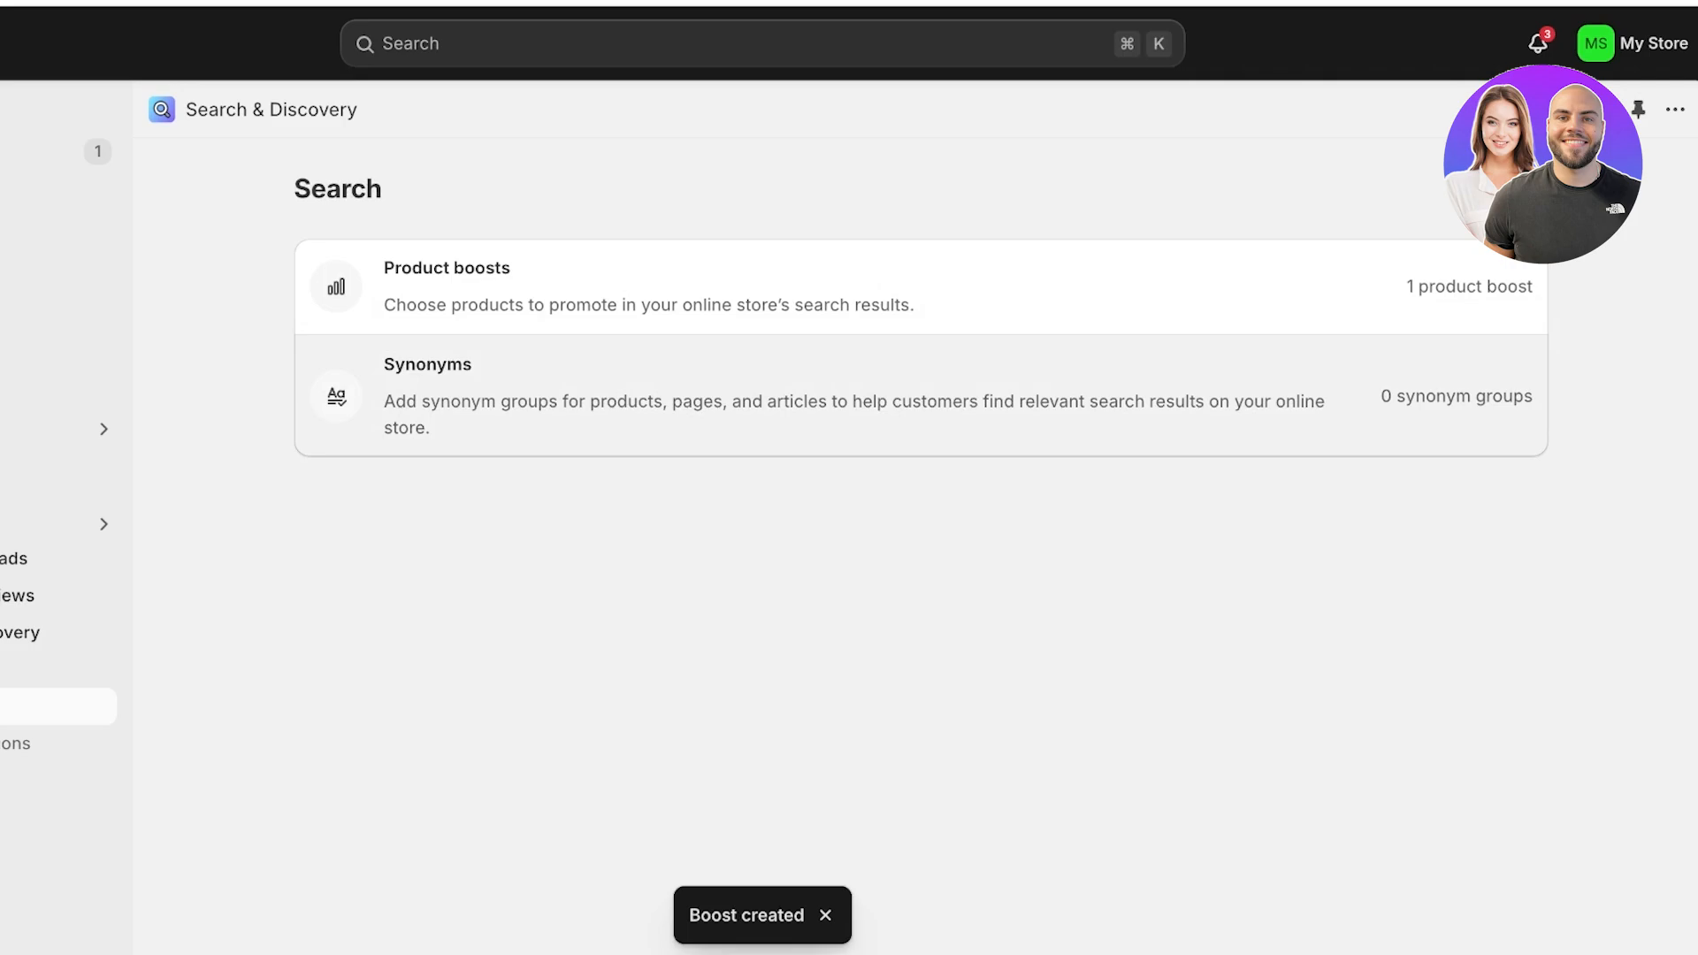
{"action": "left_click", "coordinate": [566, 396]}
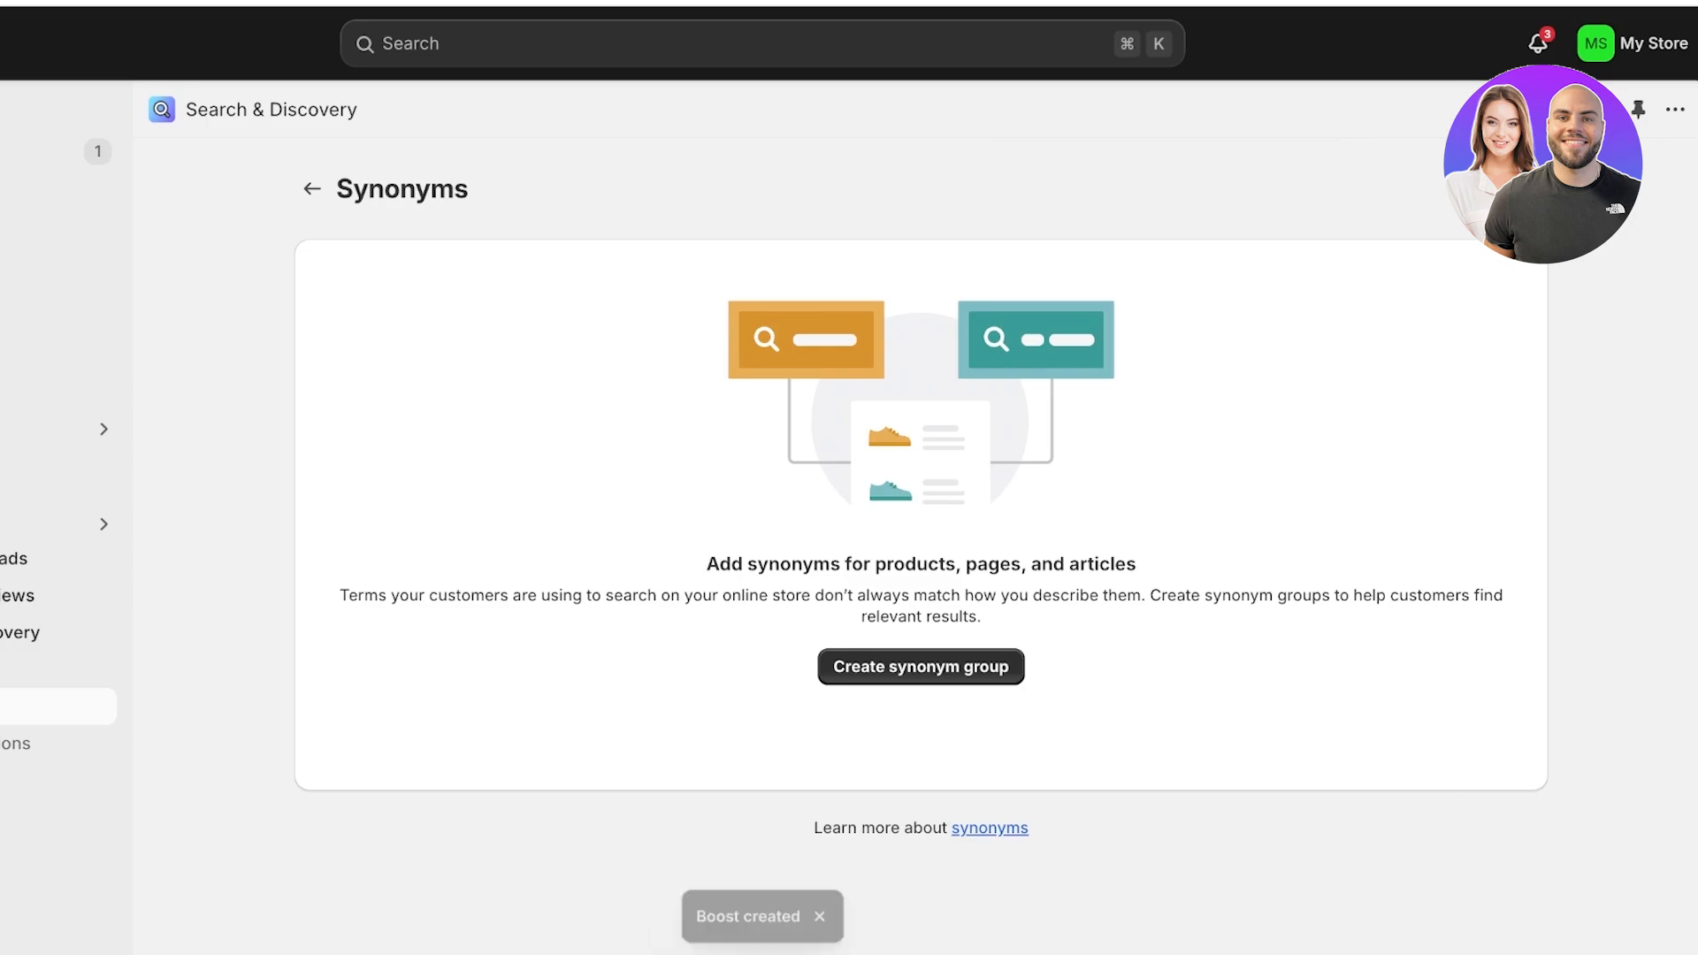
{"action": "left_click", "coordinate": [920, 667]}
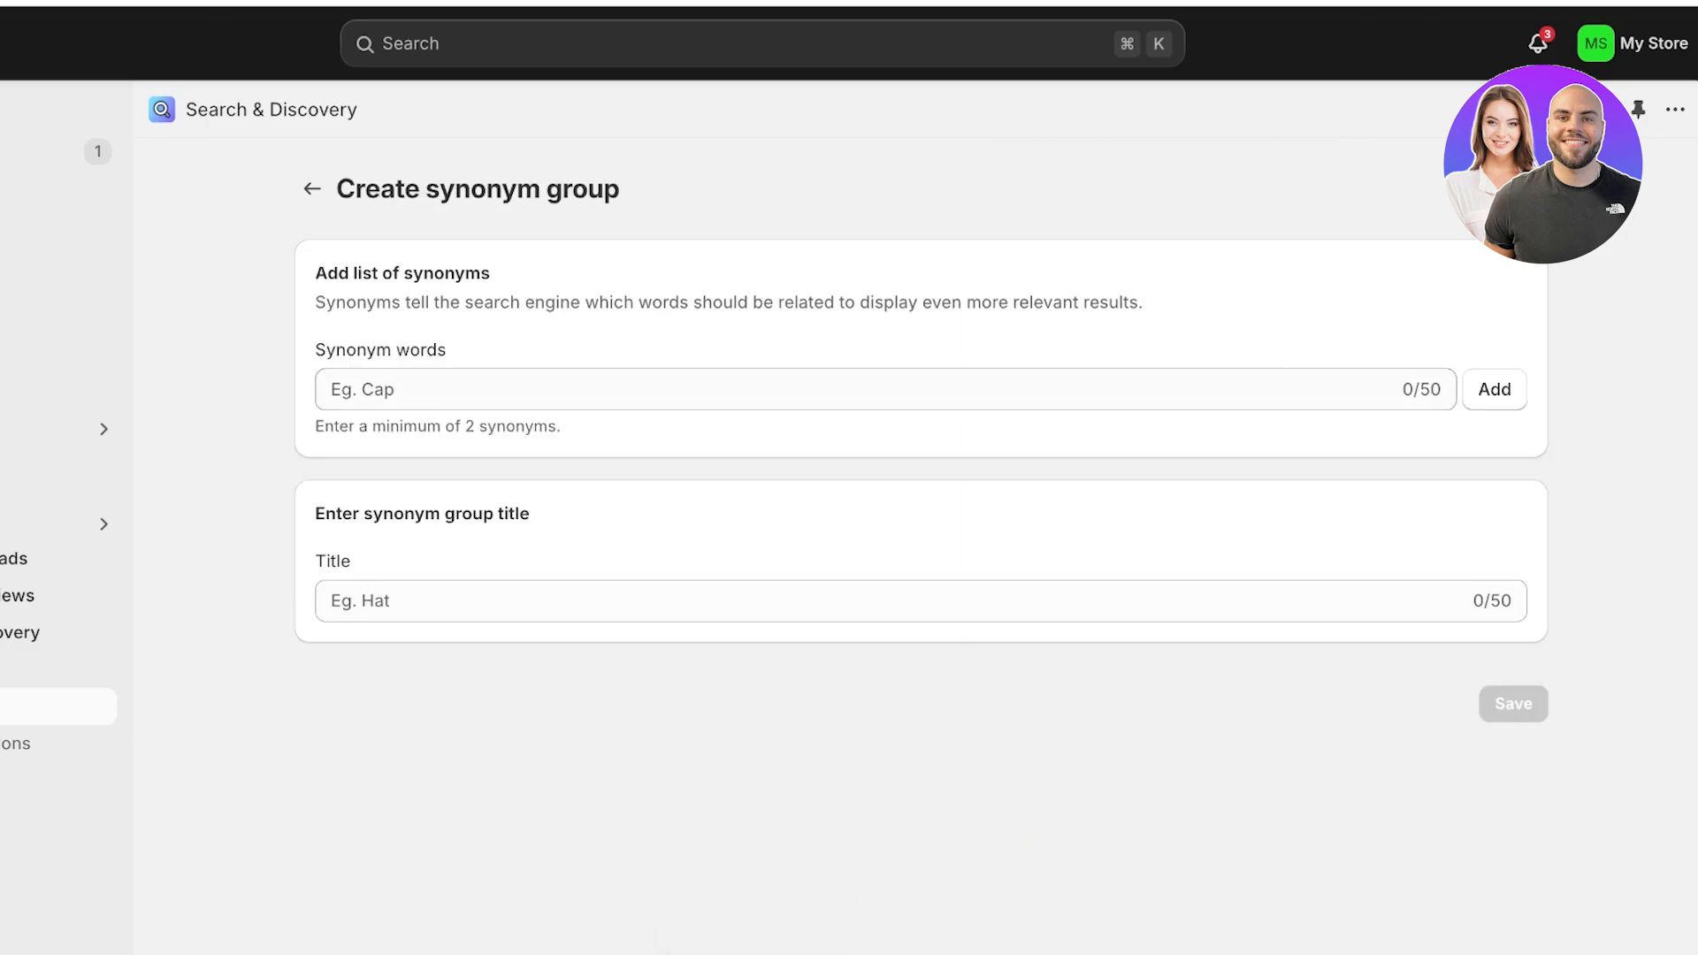
{"action": "left_click", "coordinate": [885, 389]}
{"action": "type", "text": "Li"}
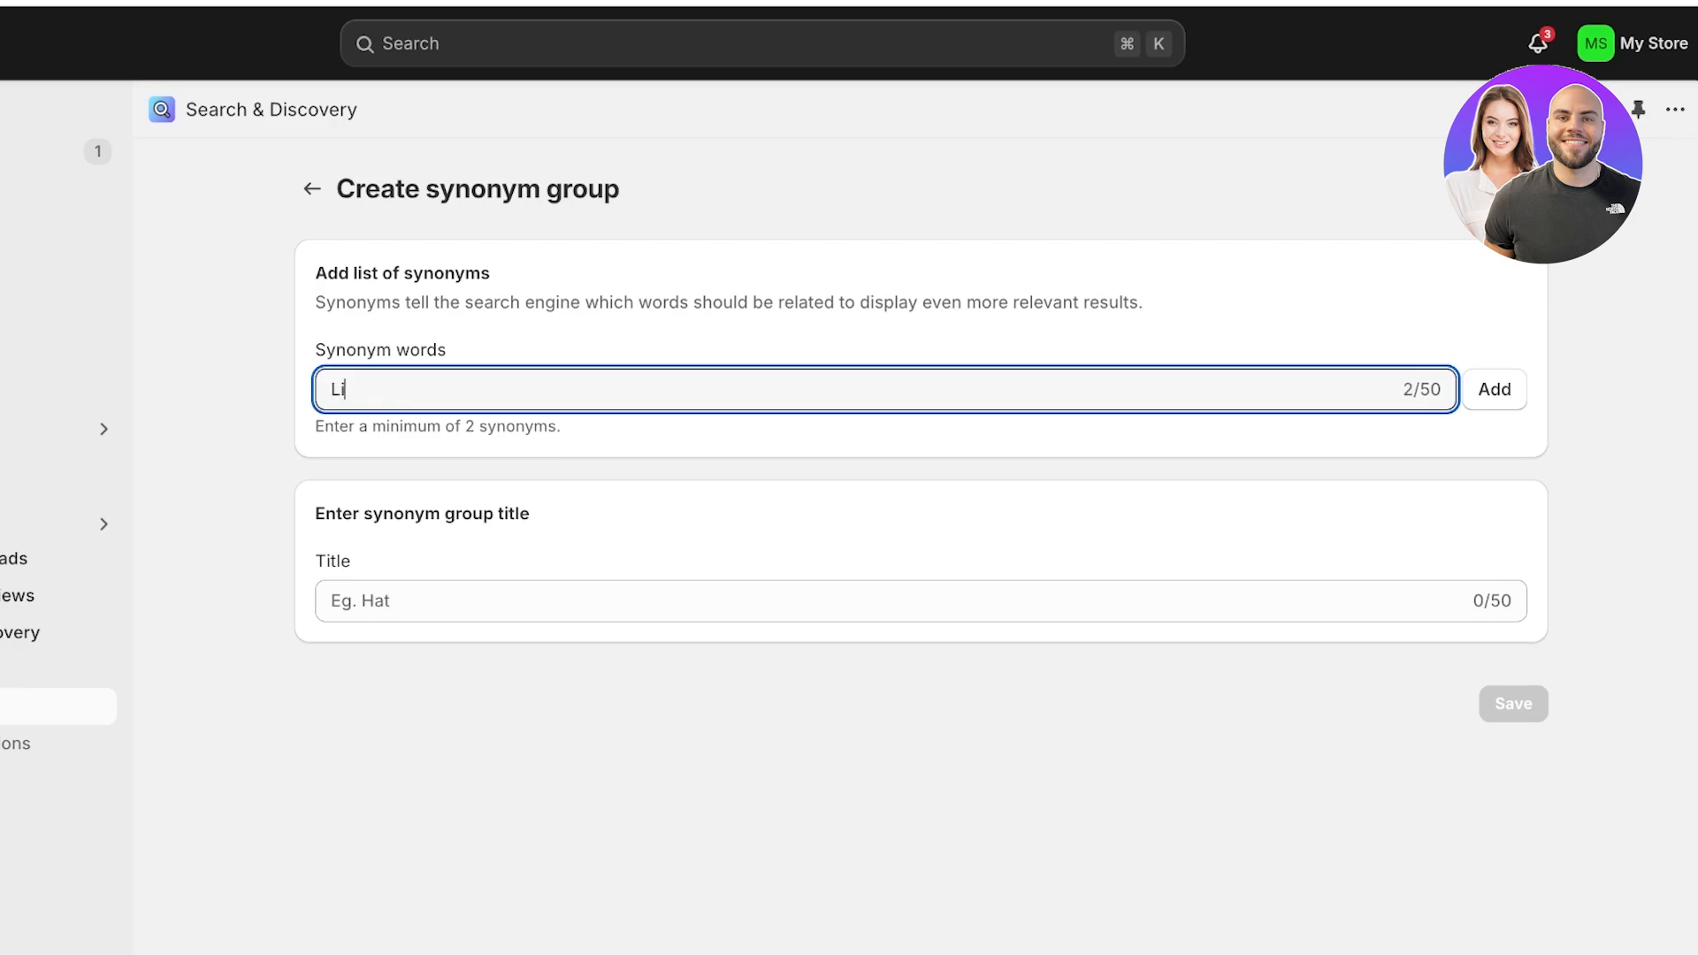
{"action": "type", "text": "pstick"}
Add Lipstick to the synonym list and try to save the group with the title Liptint.
{"action": "left_click", "coordinate": [921, 601]}
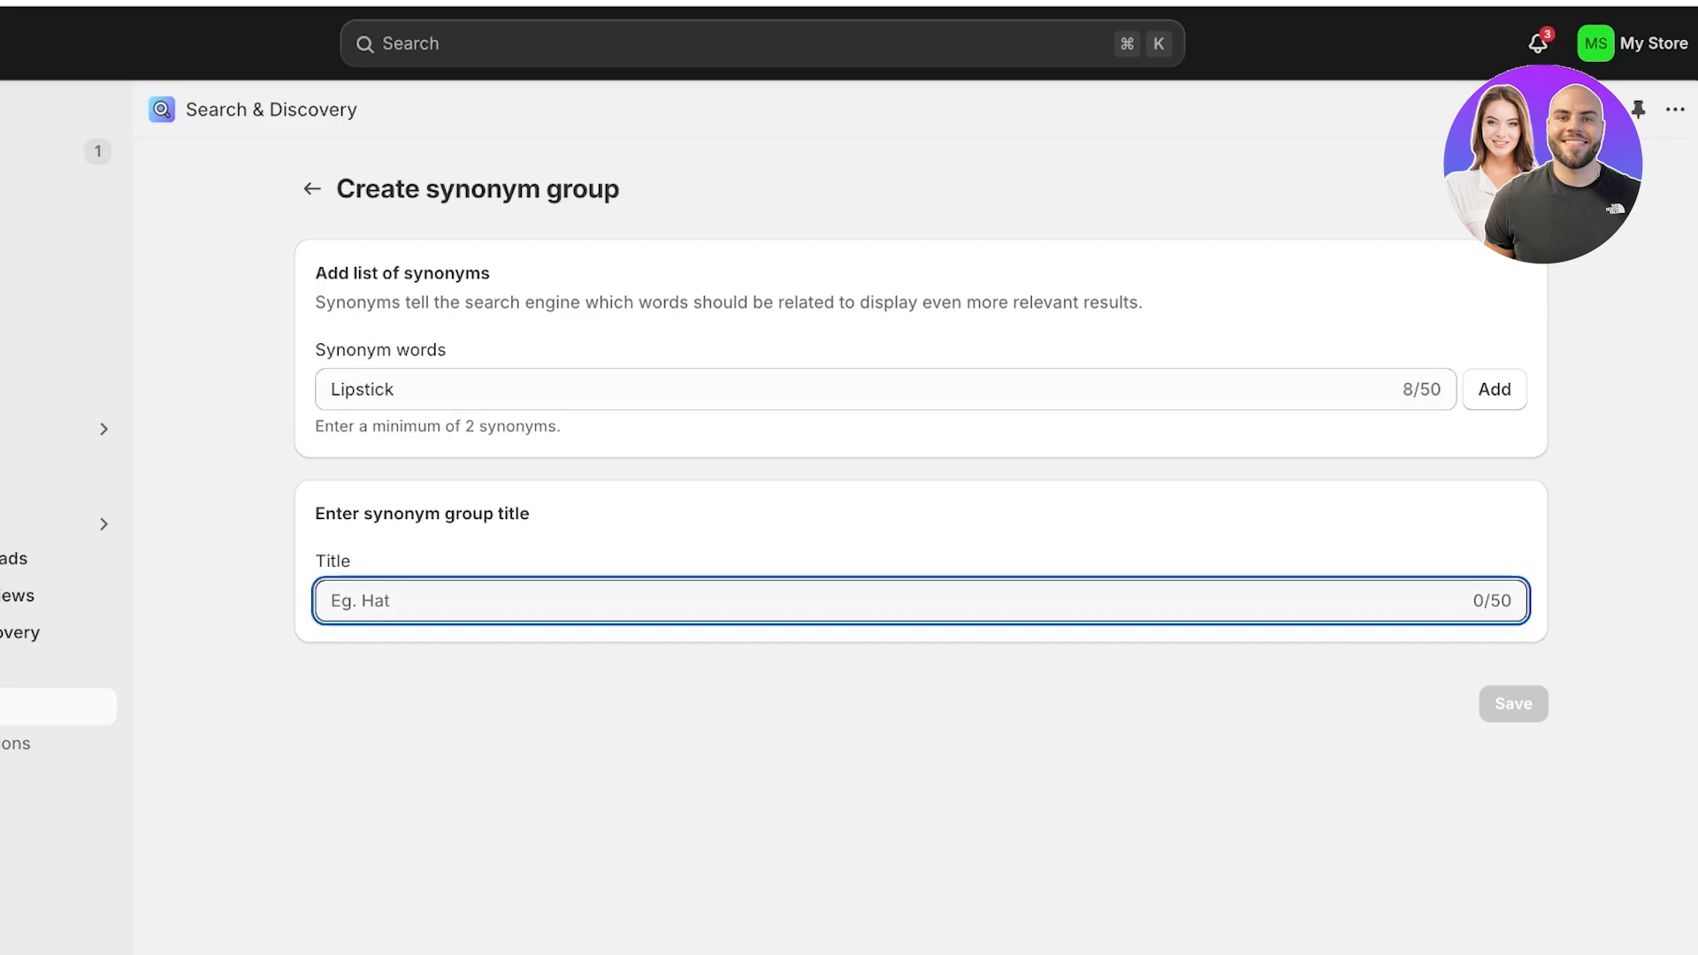
{"action": "type", "text": "B"}
{"action": "key", "text": "BackSpace"}
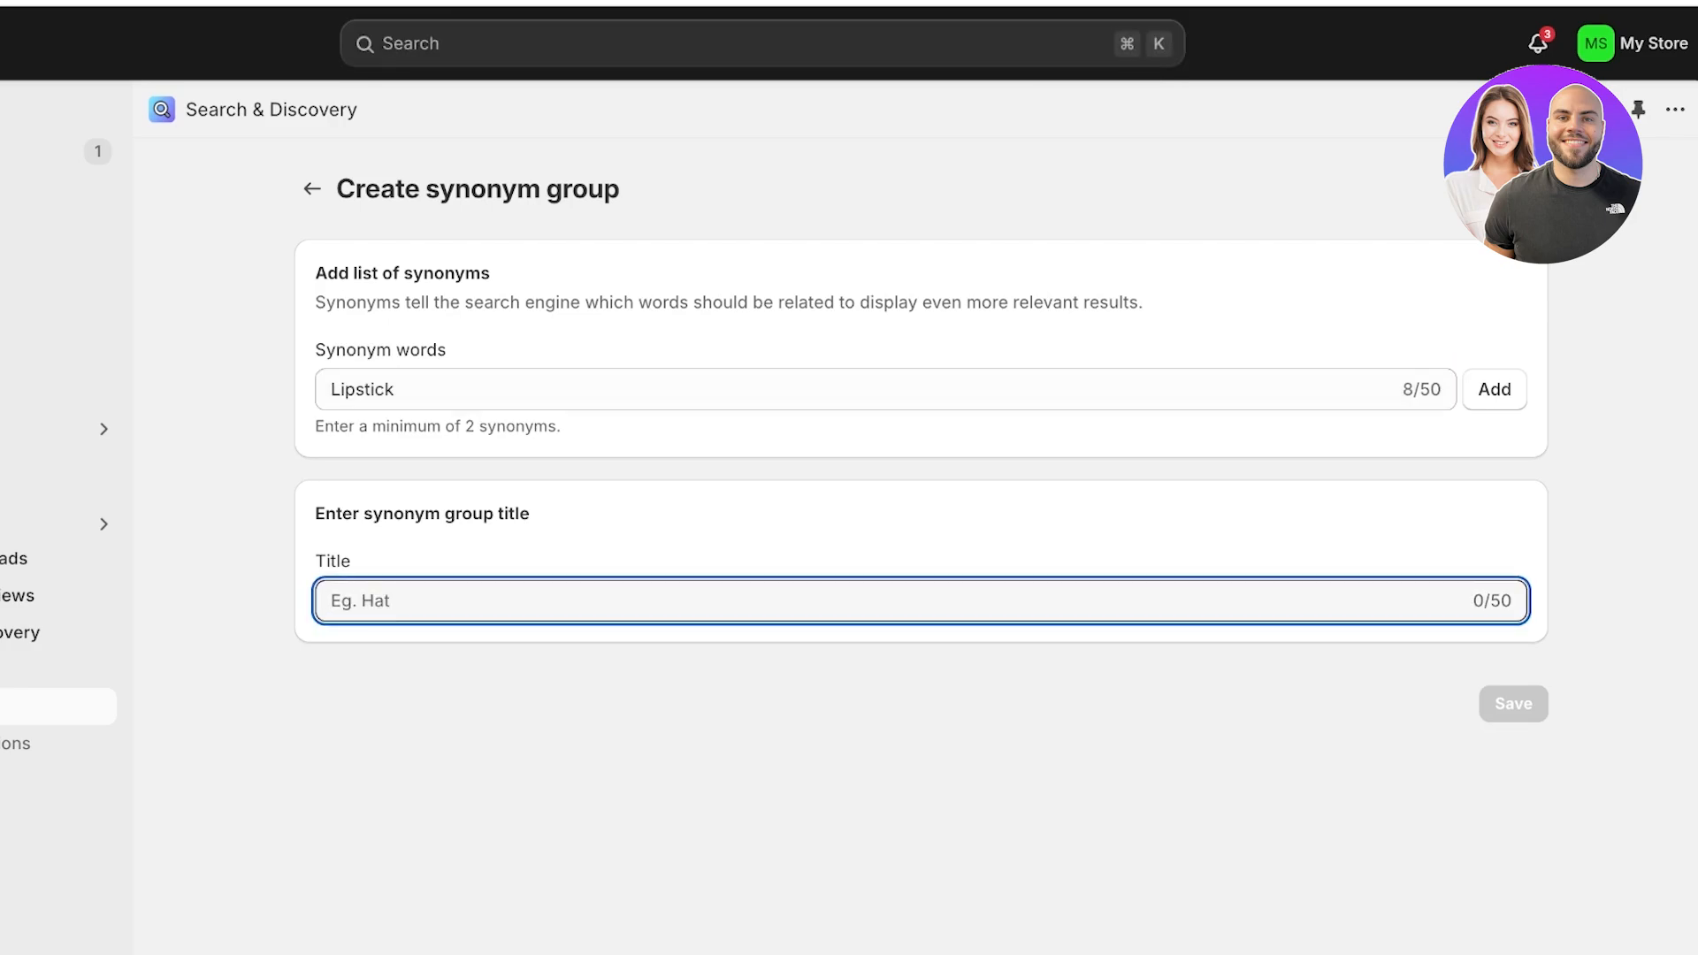
{"action": "type", "text": "Liptint"}
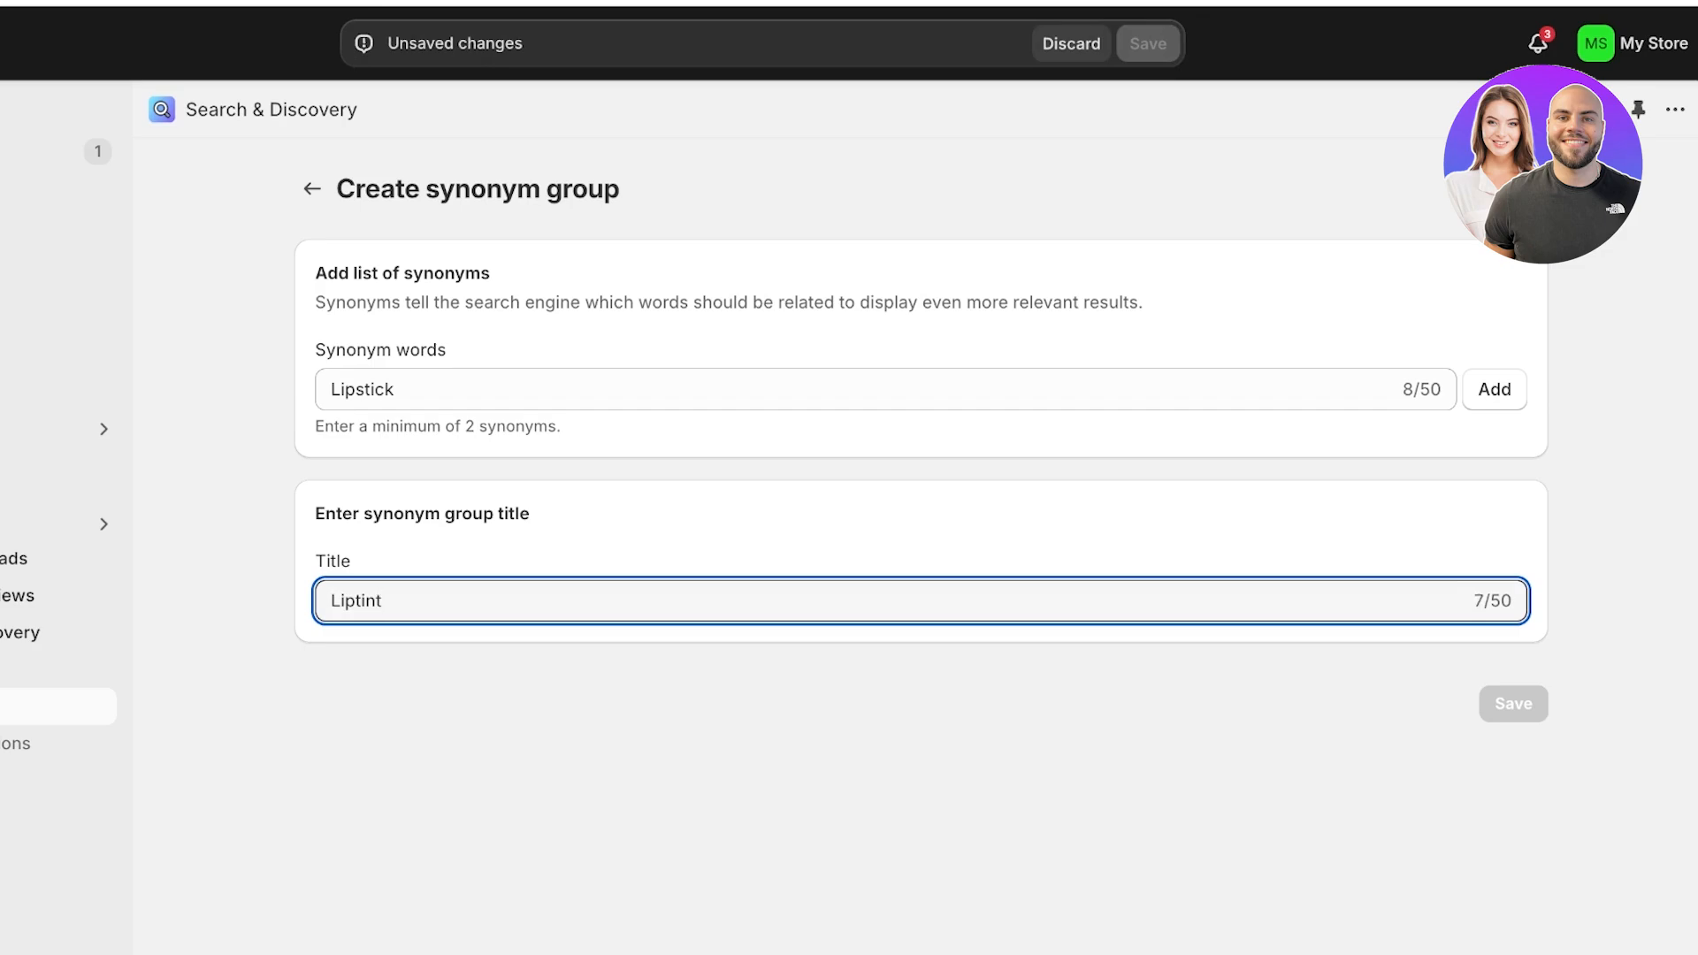
{"action": "left_click", "coordinate": [1494, 390]}
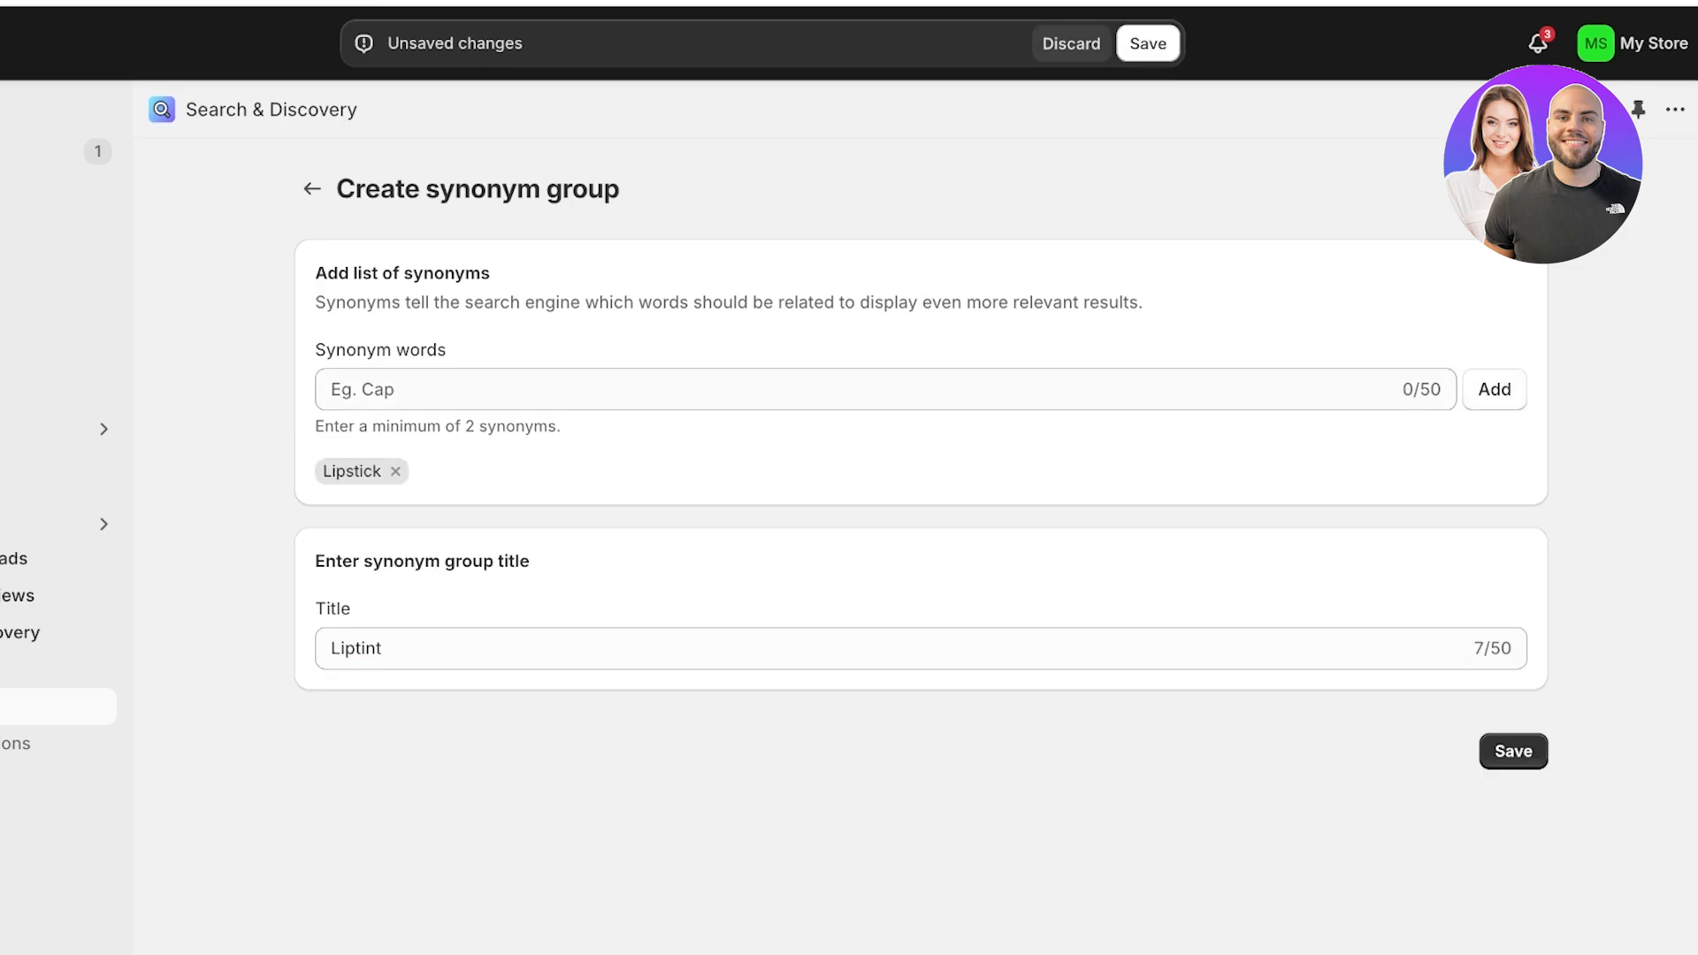
{"action": "left_click", "coordinate": [884, 389]}
{"action": "left_click", "coordinate": [1148, 43]}
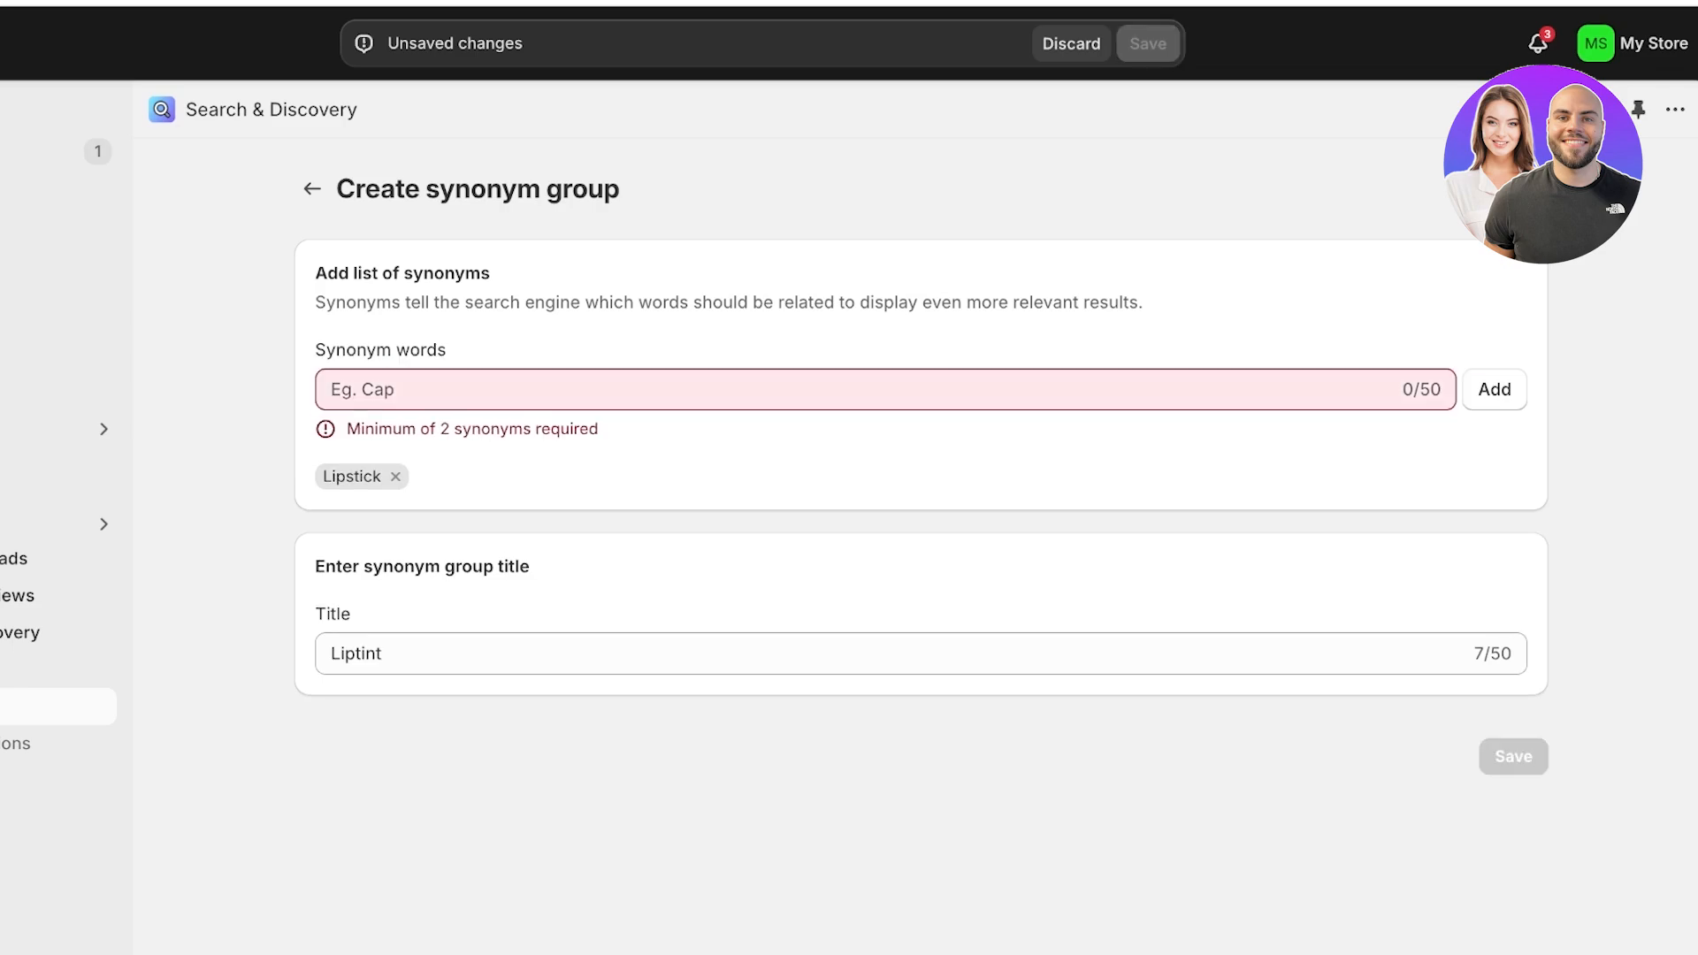
Shorten the synonym group's title to Lip.
{"action": "left_click", "coordinate": [885, 389]}
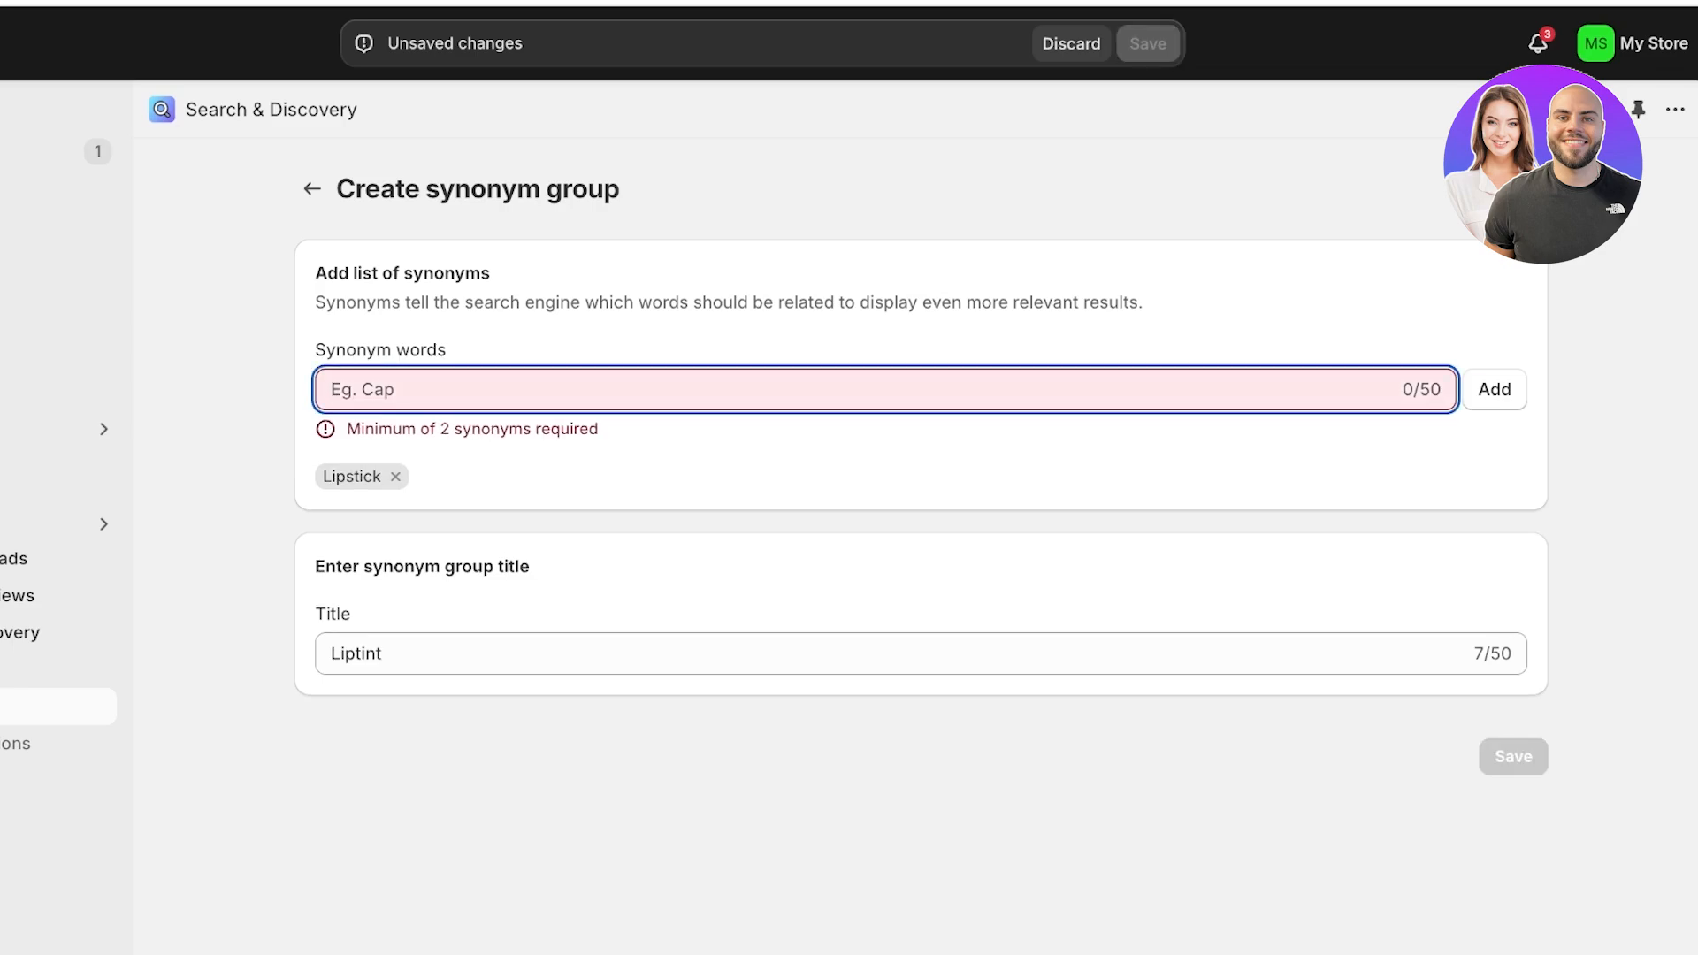
{"action": "type", "text": "A"}
{"action": "key", "text": "BackSpace"}
{"action": "left_click", "coordinate": [382, 654]}
{"action": "type", "text": "s"}
{"action": "key", "text": "BackSpace"}
{"action": "key", "text": "BackSpace"}
{"action": "key", "text": "BackSpace"}
{"action": "key", "text": "BackSpace"}
{"action": "key", "text": "BackSpace"}
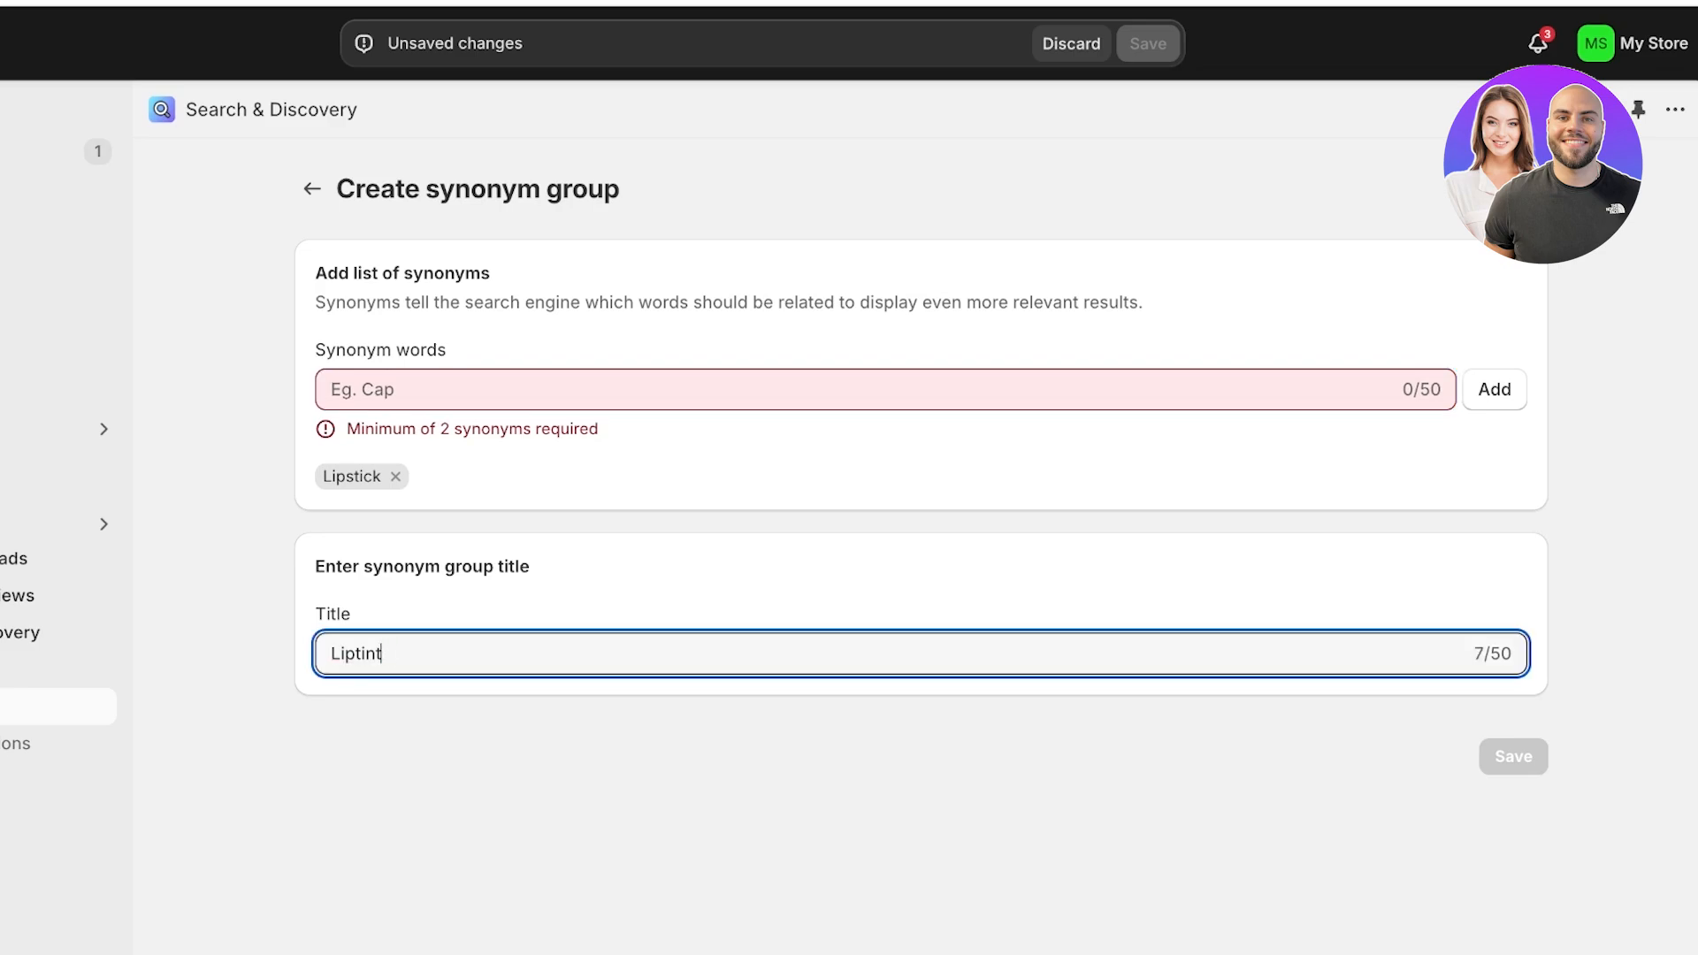
Add Liptint and Lipstain to the group's synonym words.
{"action": "left_click", "coordinate": [382, 389]}
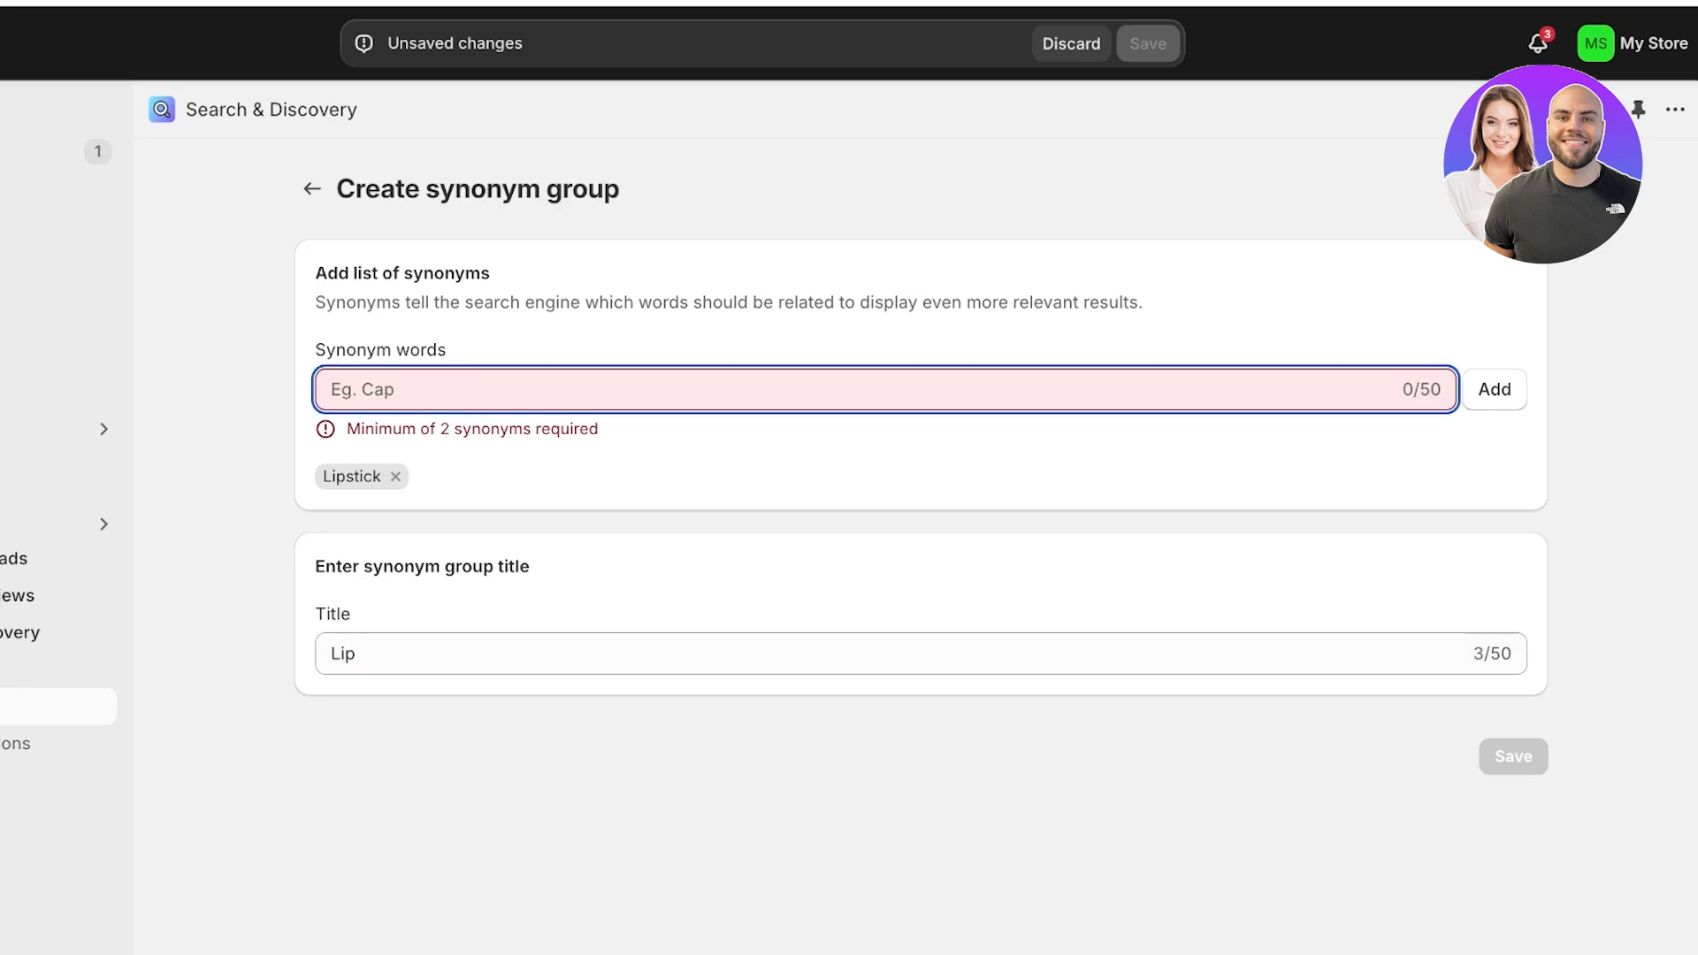
{"action": "type", "text": "Lips"}
{"action": "key", "text": "BackSpace"}
{"action": "type", "text": "tint"}
{"action": "key", "text": "Return"}
{"action": "type", "text": "Lip"}
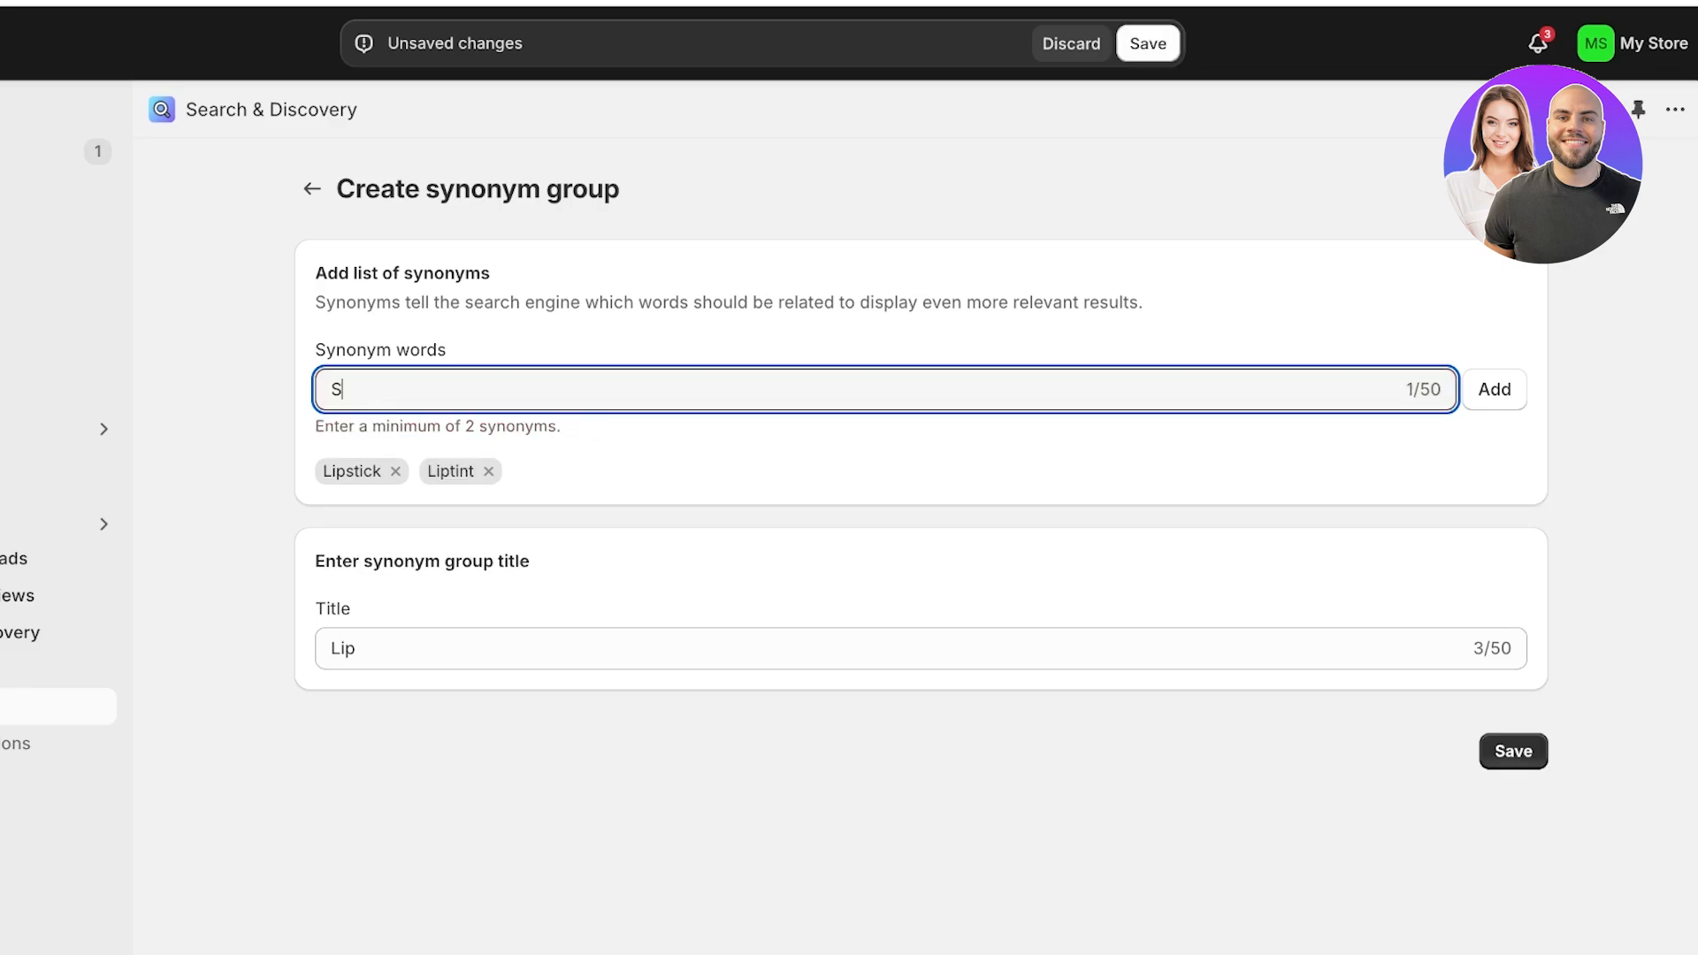
{"action": "type", "text": "stain"}
{"action": "key", "text": "Return"}
Add Lipink as another synonym word and save the synonym group.
{"action": "type", "text": "Lipl"}
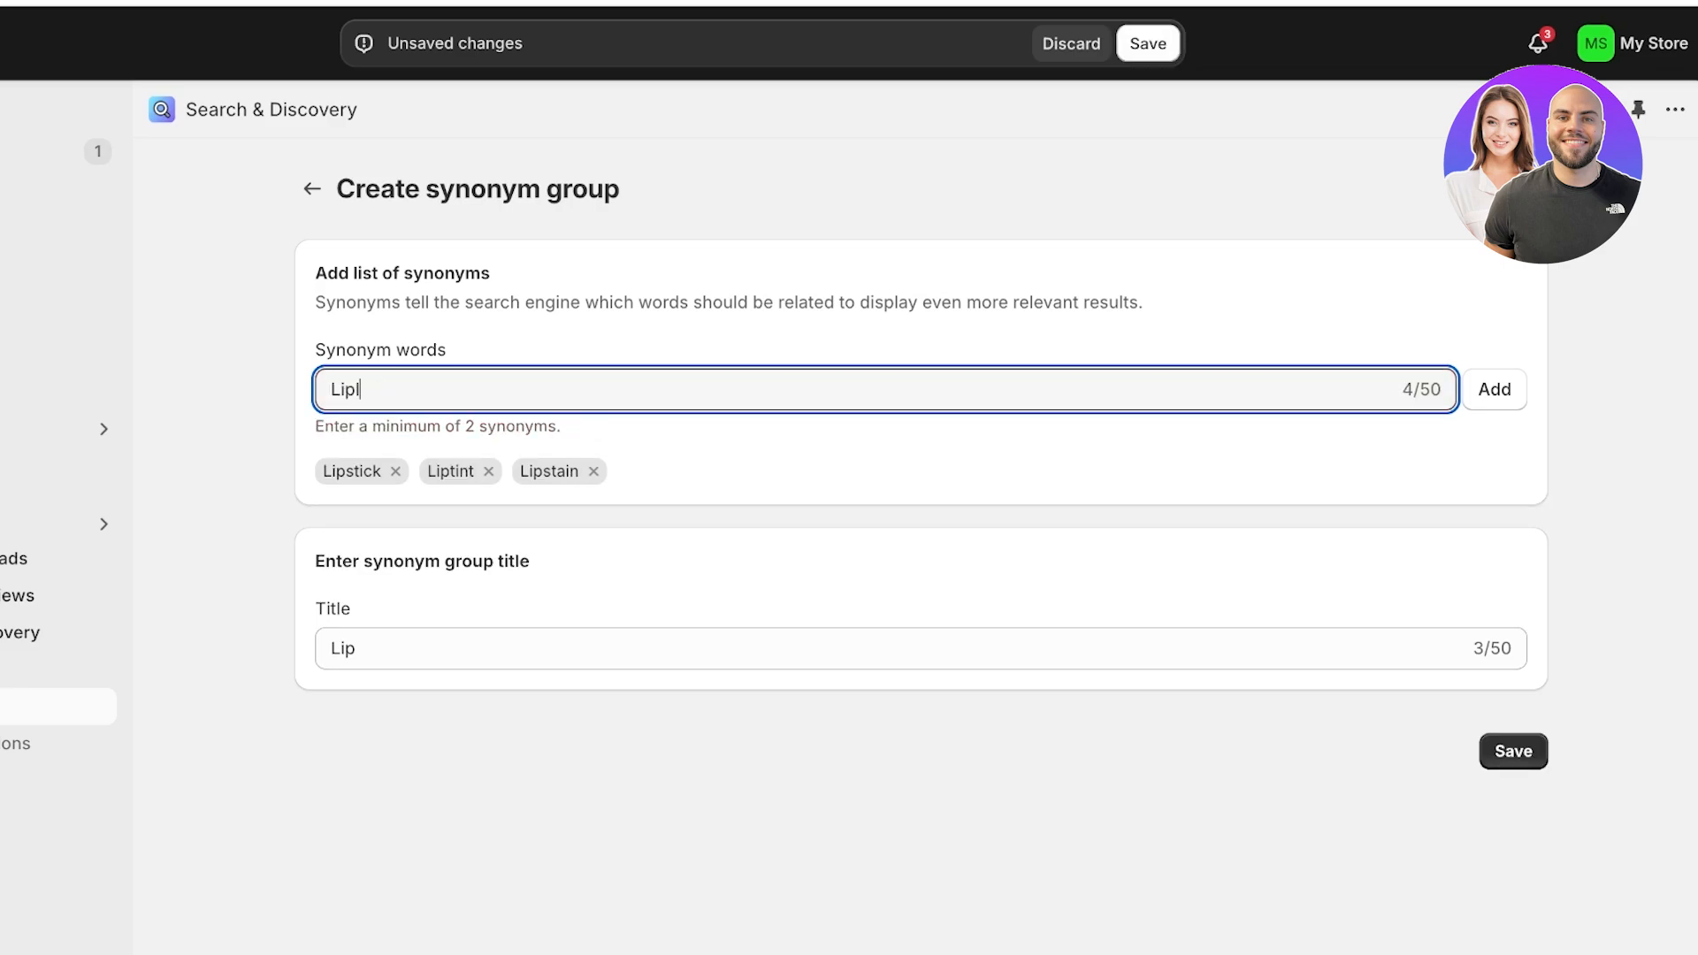
{"action": "key", "text": "BackSpace"}
{"action": "type", "text": "ink"}
{"action": "key", "text": "Return"}
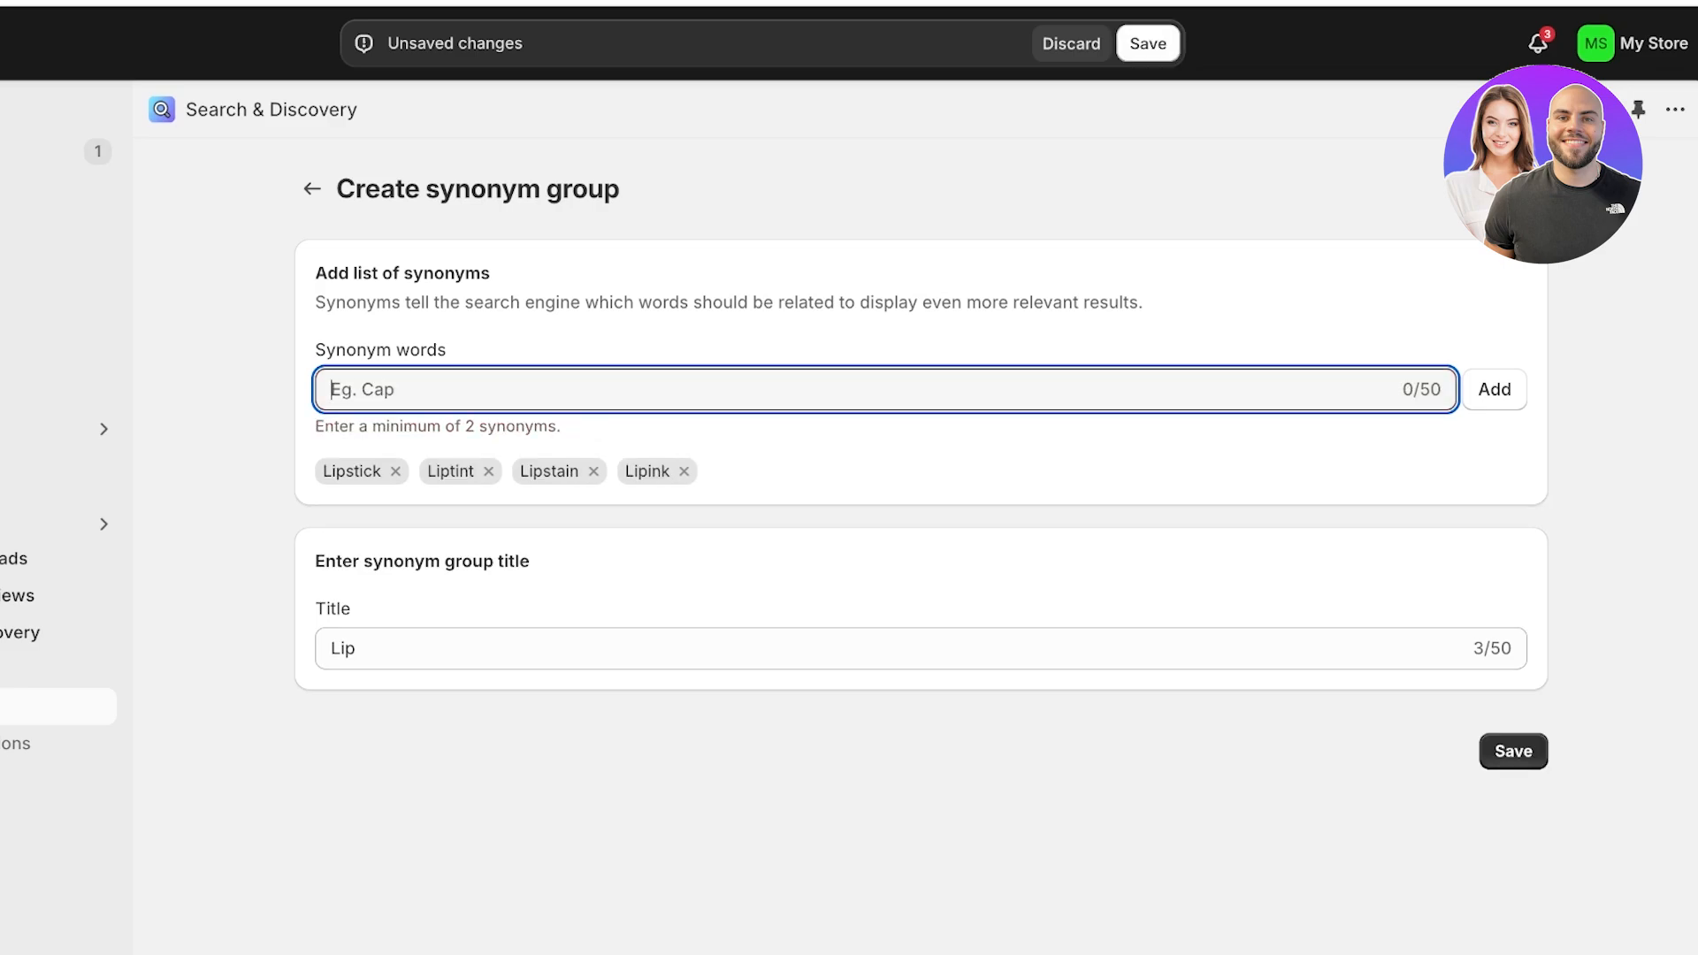
{"action": "left_click", "coordinate": [1148, 43]}
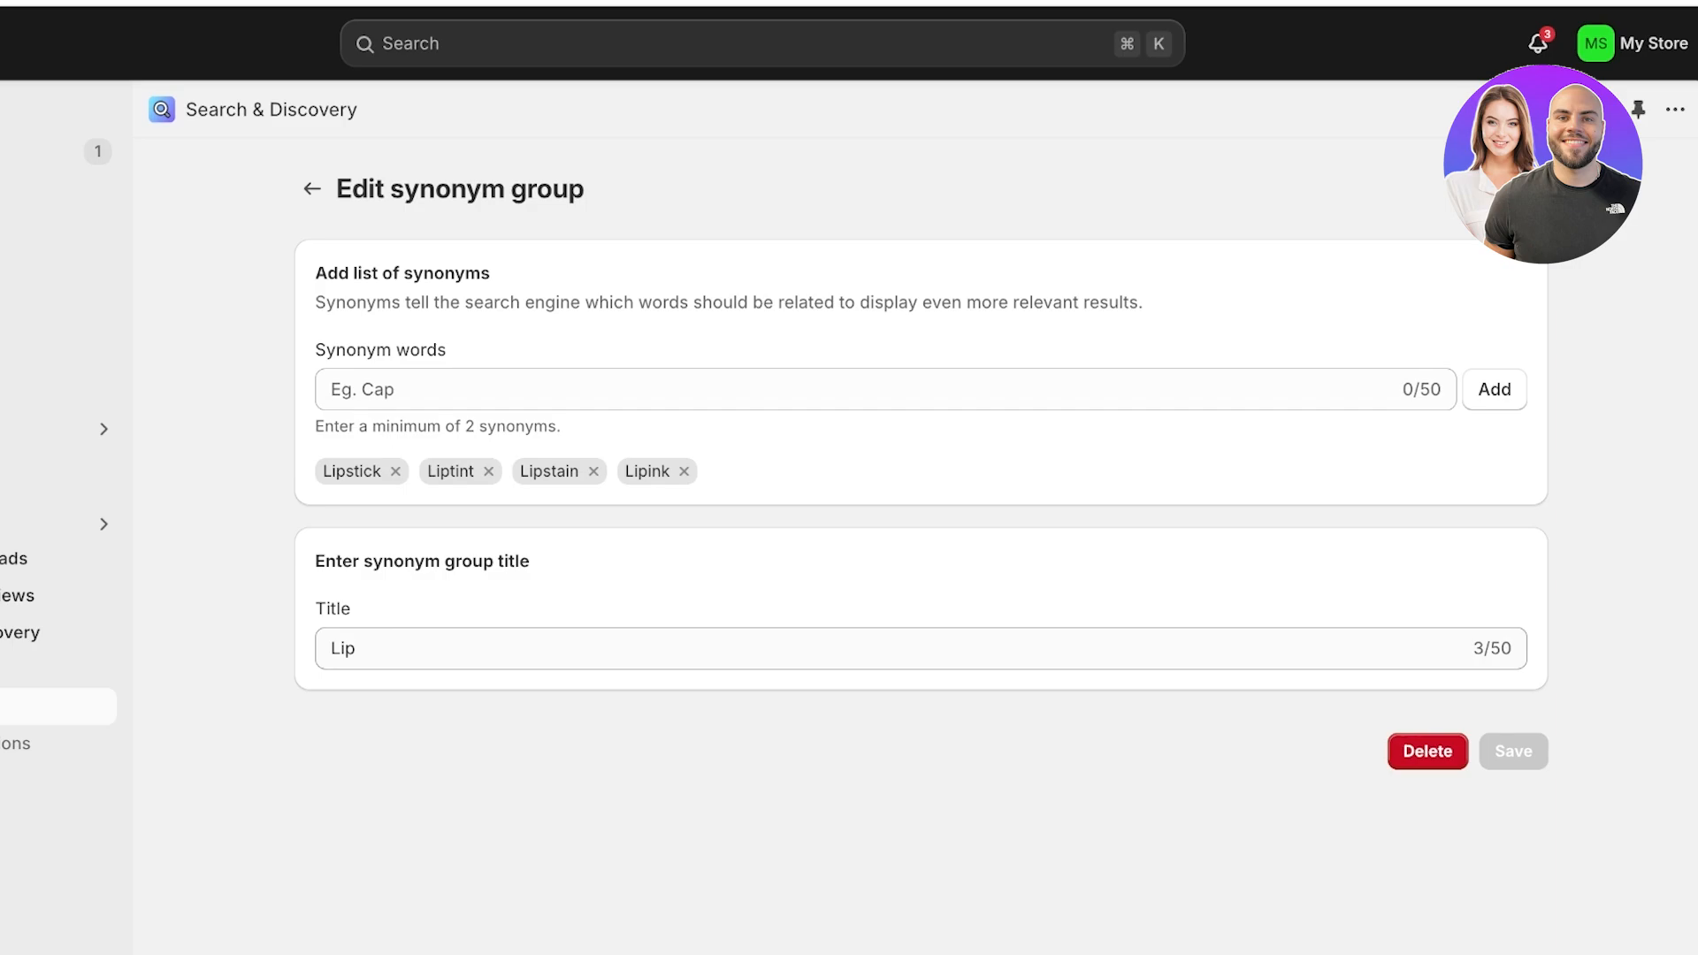
Start a custom product recommendation and select the Flared Jessi Set as the product receiving recommendations.
{"action": "left_click", "coordinate": [132, 743]}
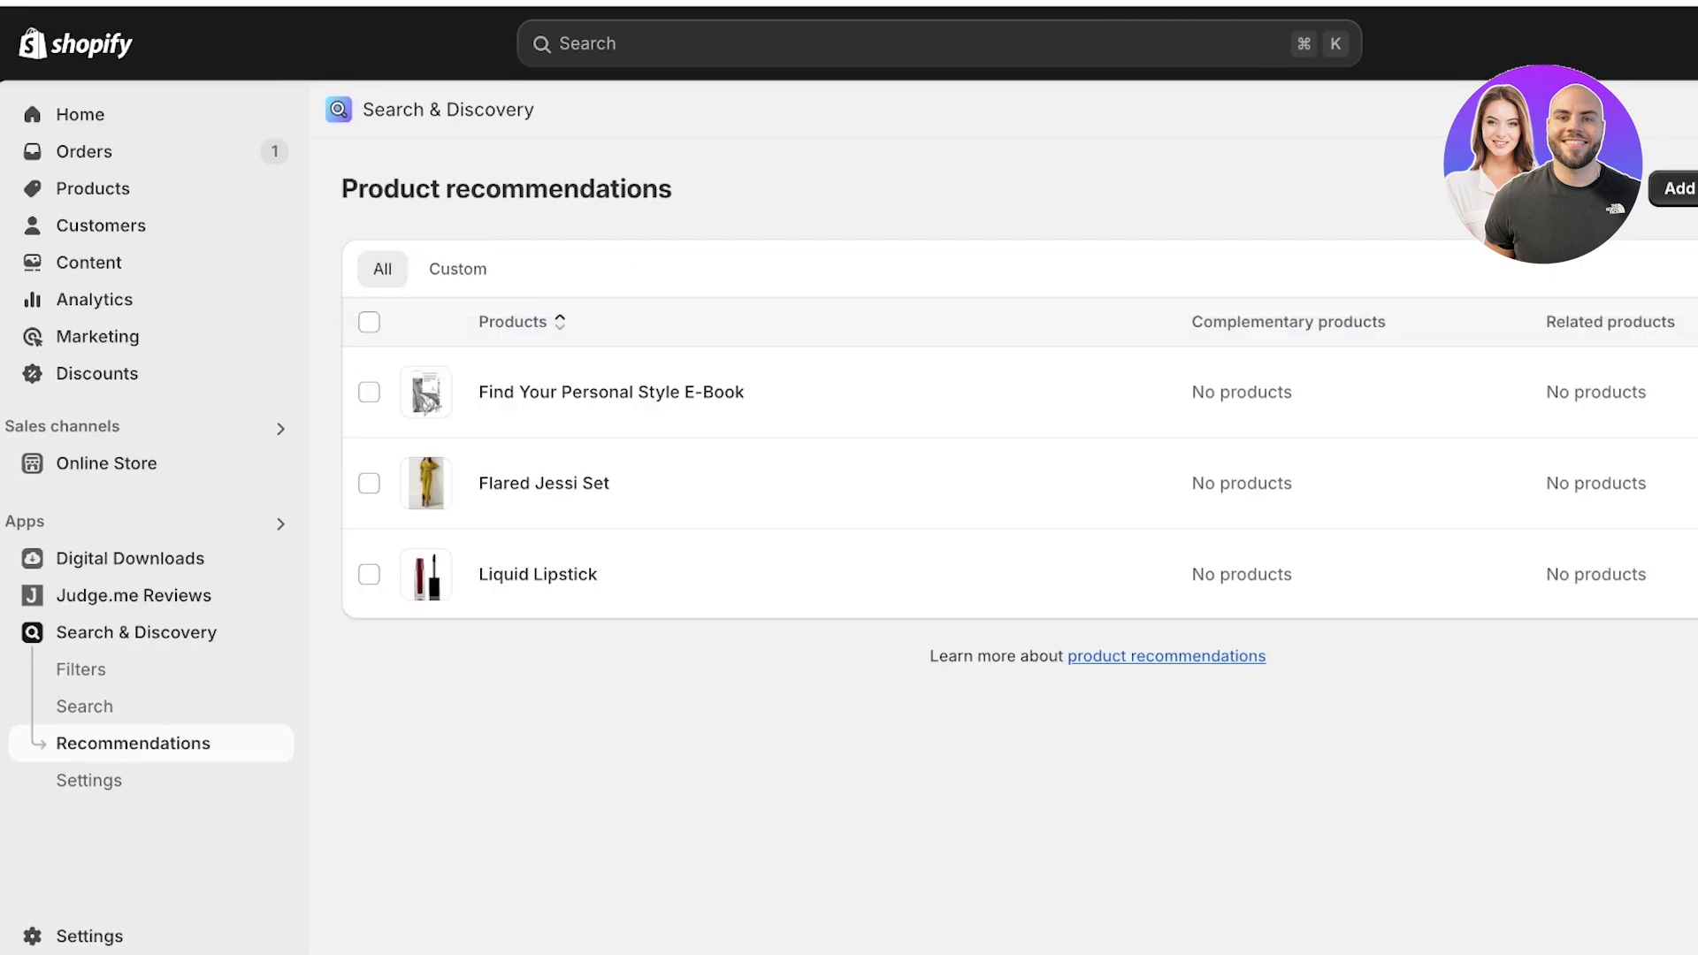
{"action": "left_click", "coordinate": [369, 484]}
{"action": "left_click", "coordinate": [369, 484]}
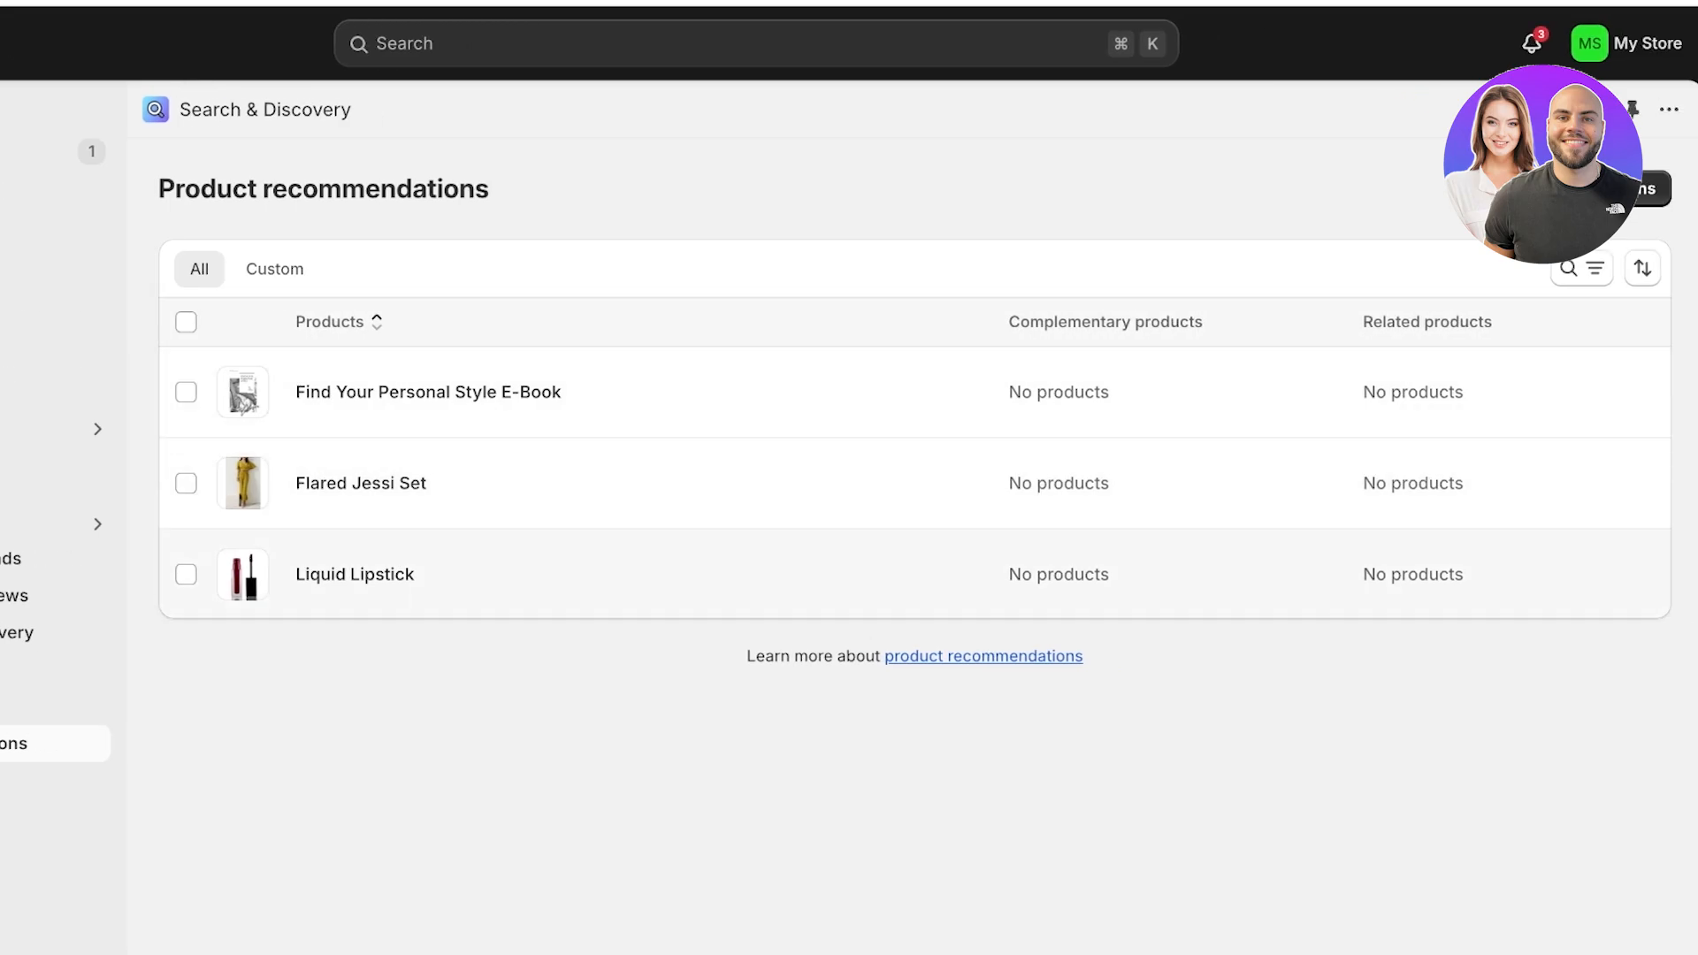
{"action": "left_click", "coordinate": [1652, 188]}
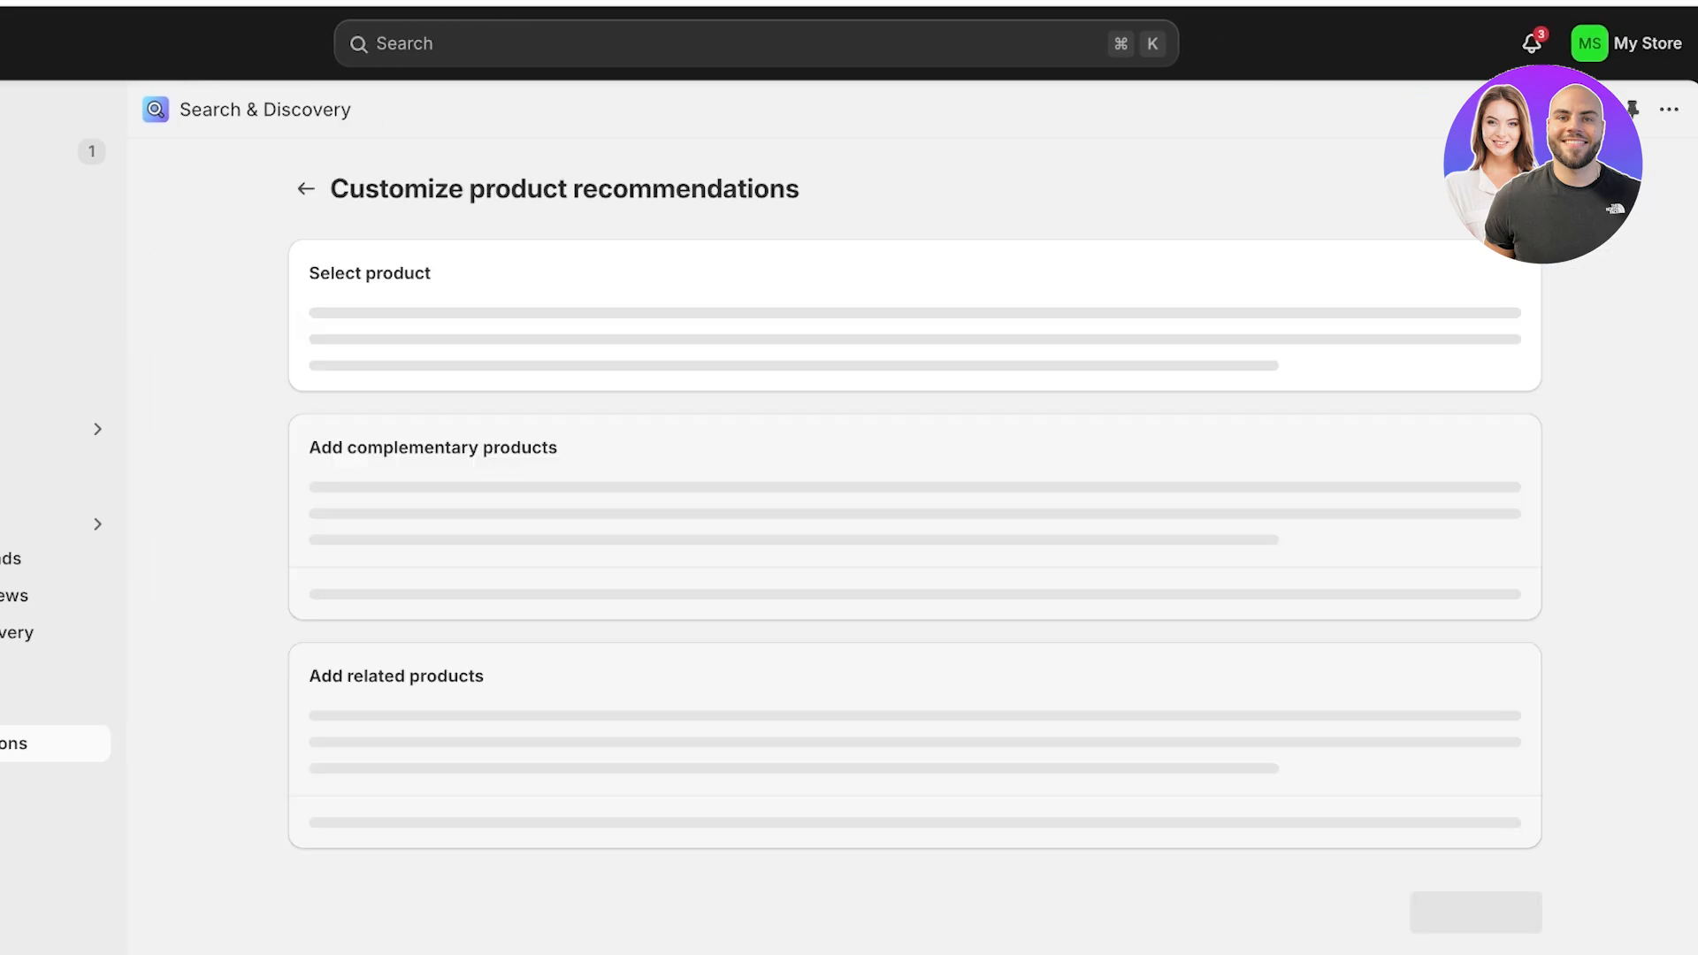
{"action": "left_click", "coordinate": [858, 377]}
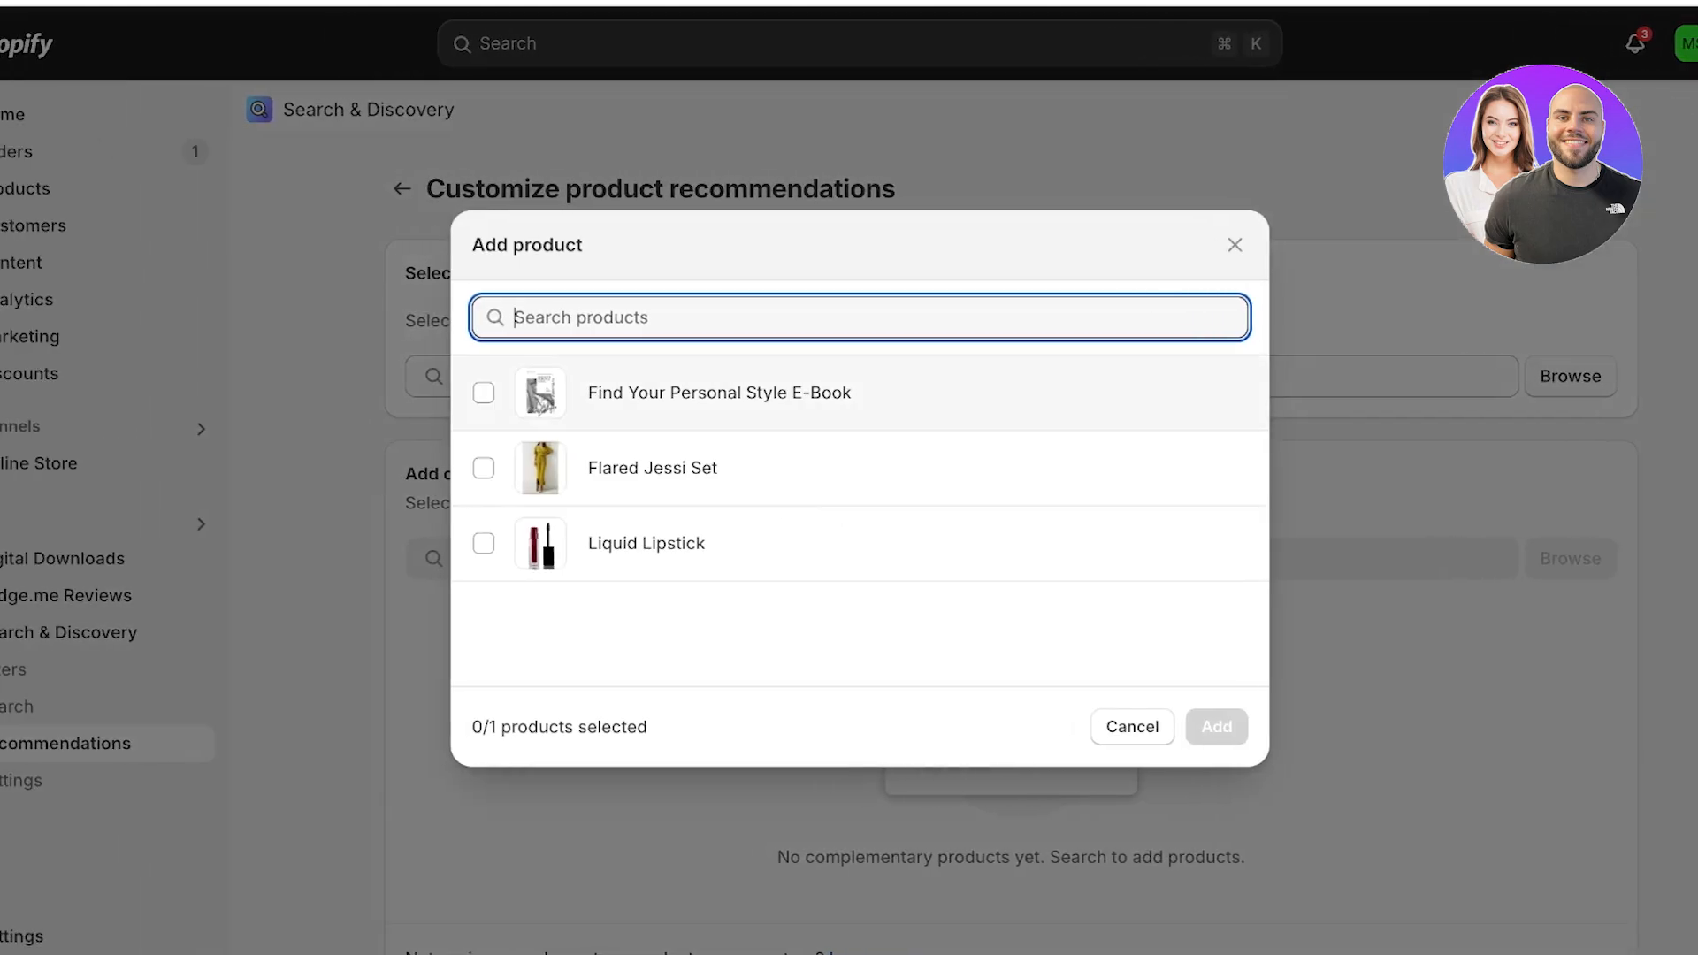
{"action": "left_click", "coordinate": [484, 468]}
{"action": "left_click", "coordinate": [1217, 727]}
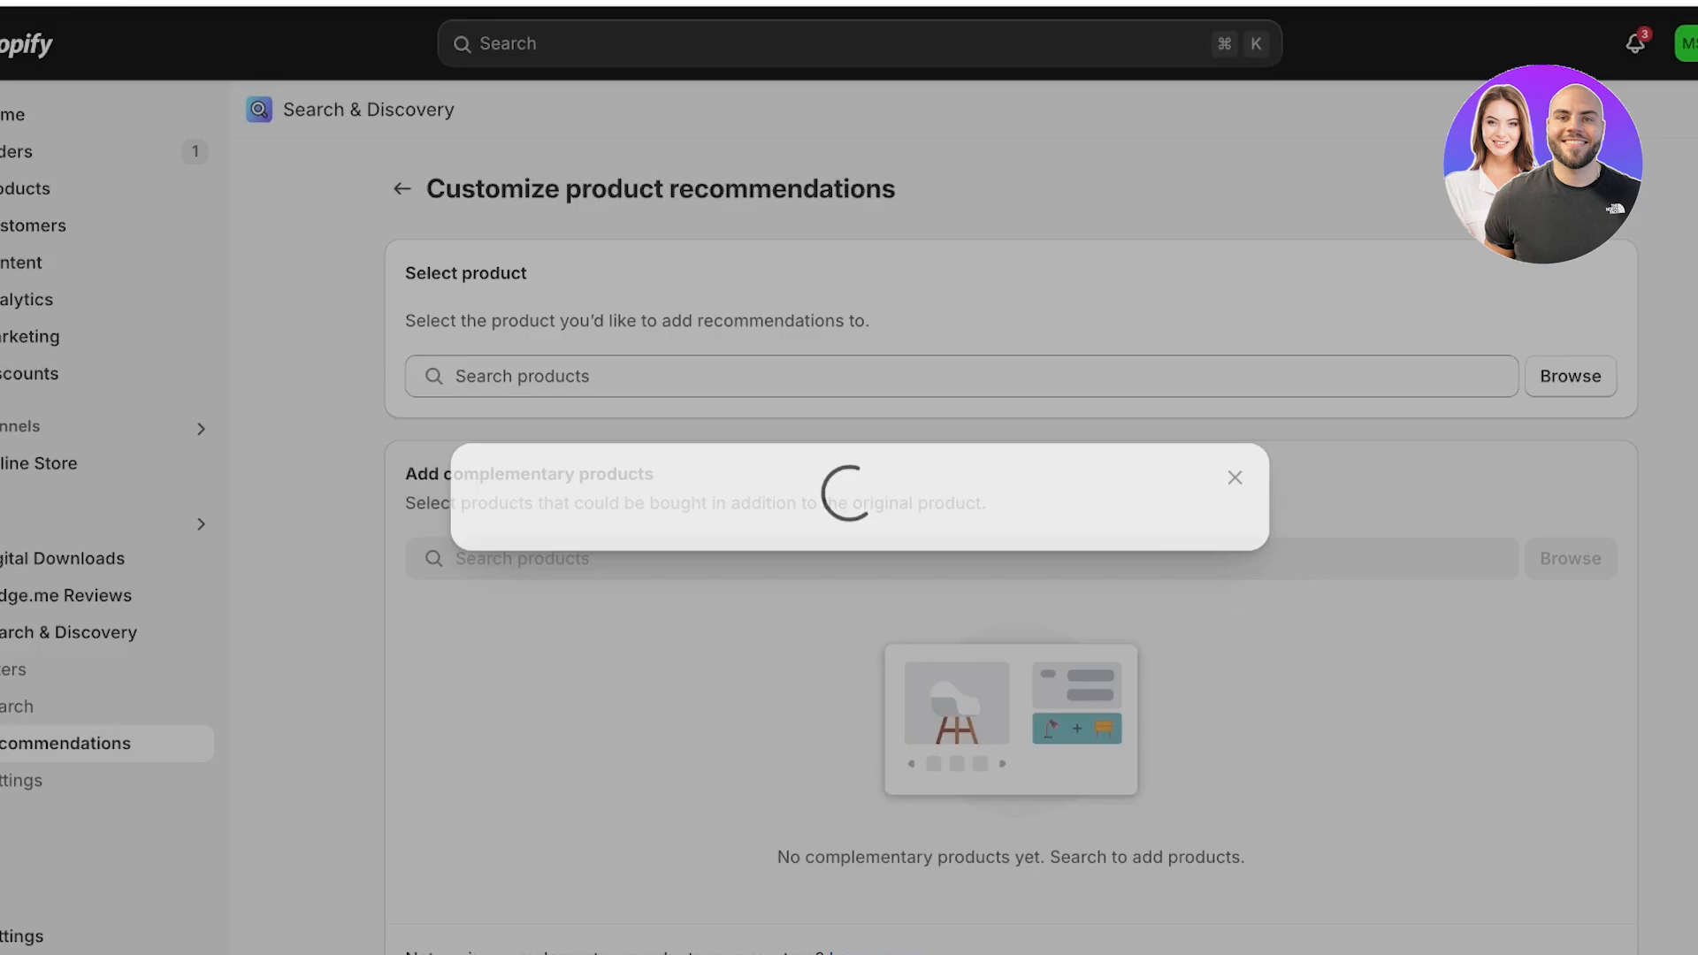
Add Liquid Lipstick as a complementary product for the Flared Jessi Set.
{"action": "scroll", "coordinate": [911, 549], "scroll_direction": "down", "scroll_amount": 2}
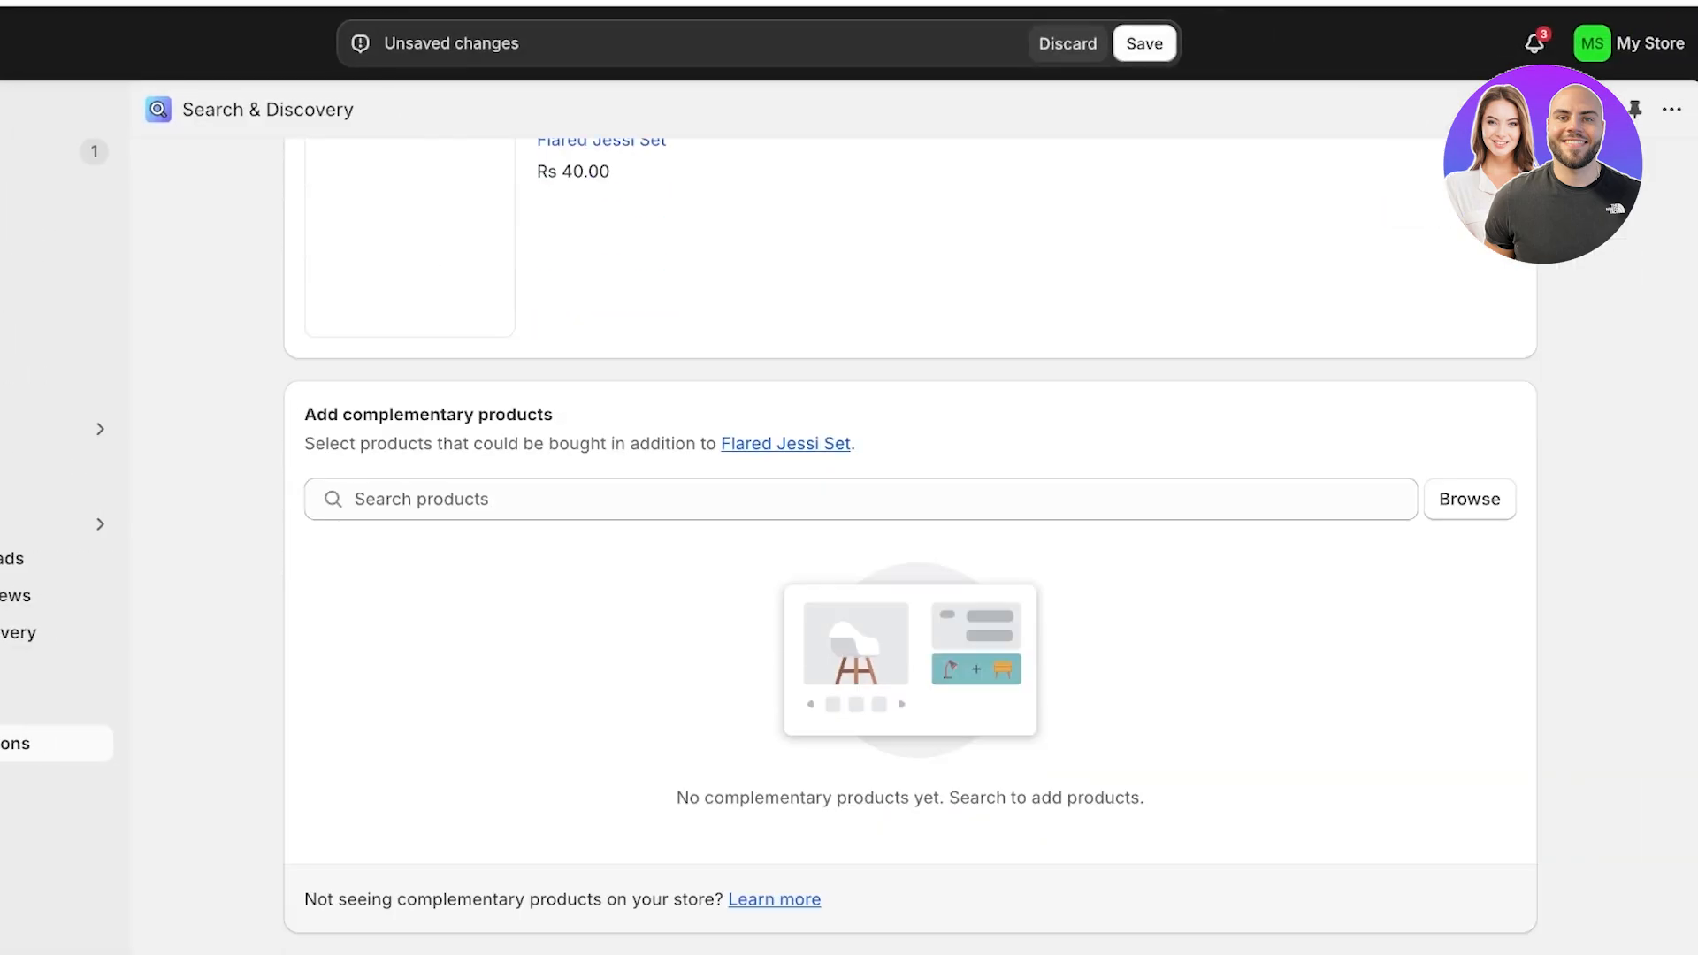
{"action": "left_click", "coordinate": [861, 499]}
{"action": "left_click", "coordinate": [1470, 499]}
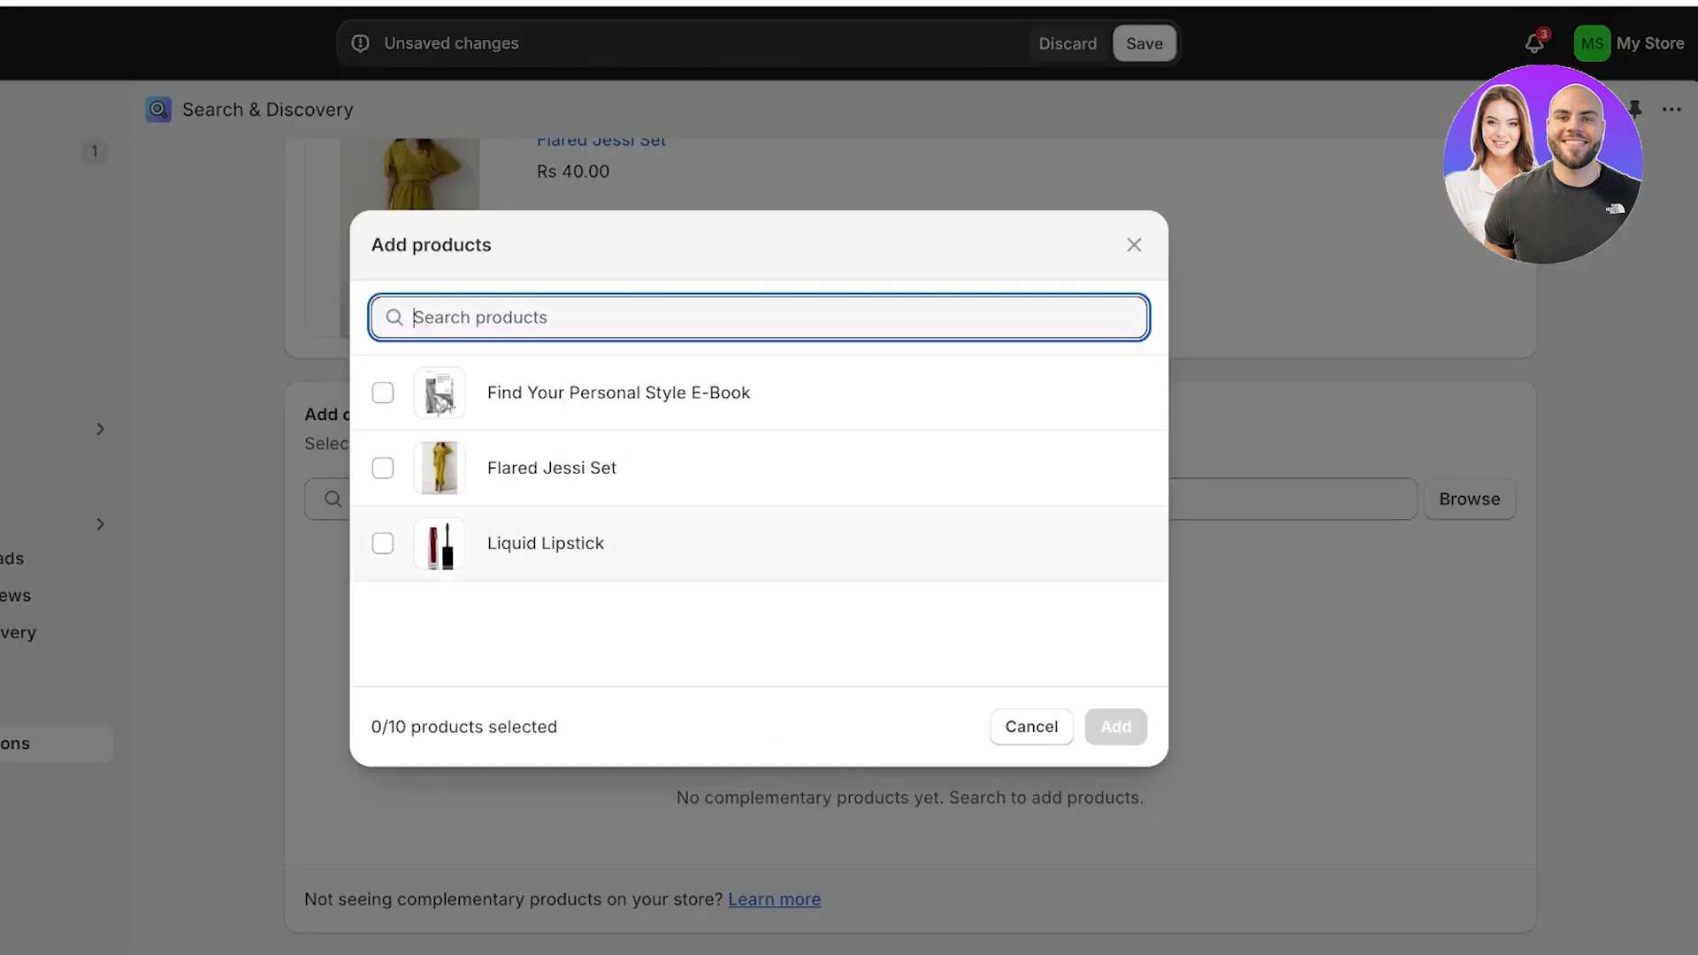
{"action": "left_click", "coordinate": [384, 543]}
{"action": "left_click", "coordinate": [1115, 726]}
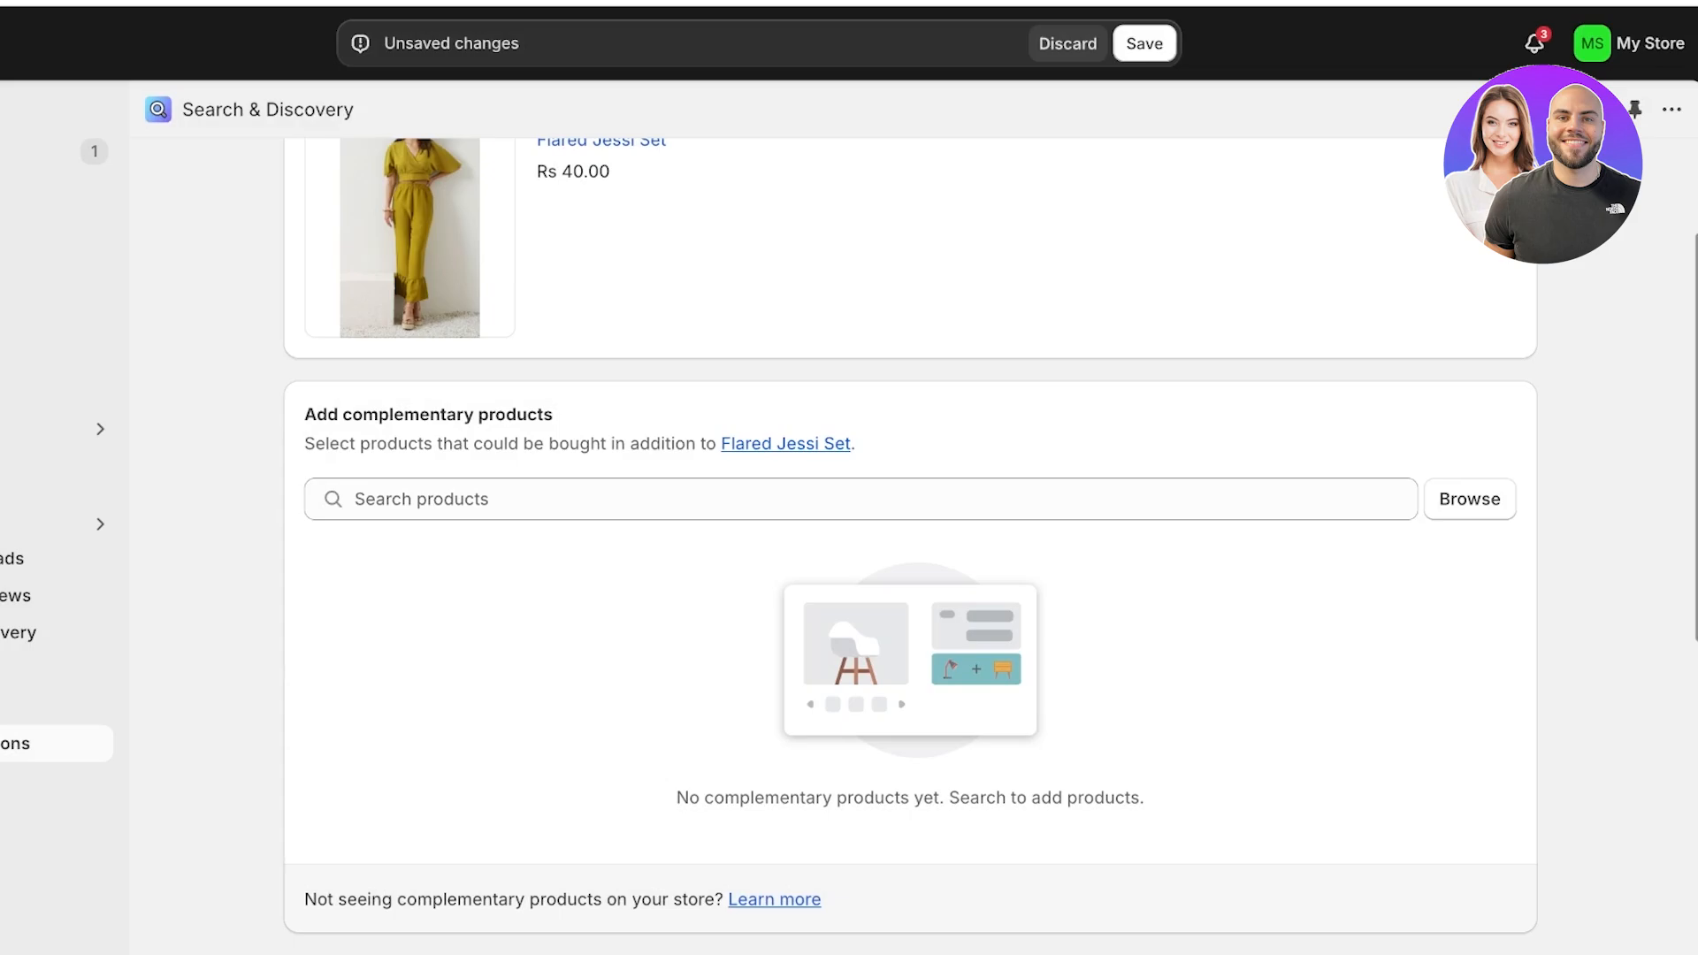
Review the Flared Jessi Set's recommendation setup and open the search for related products.
{"action": "scroll", "coordinate": [911, 548], "scroll_direction": "down", "scroll_amount": 5}
{"action": "left_click", "coordinate": [861, 426]}
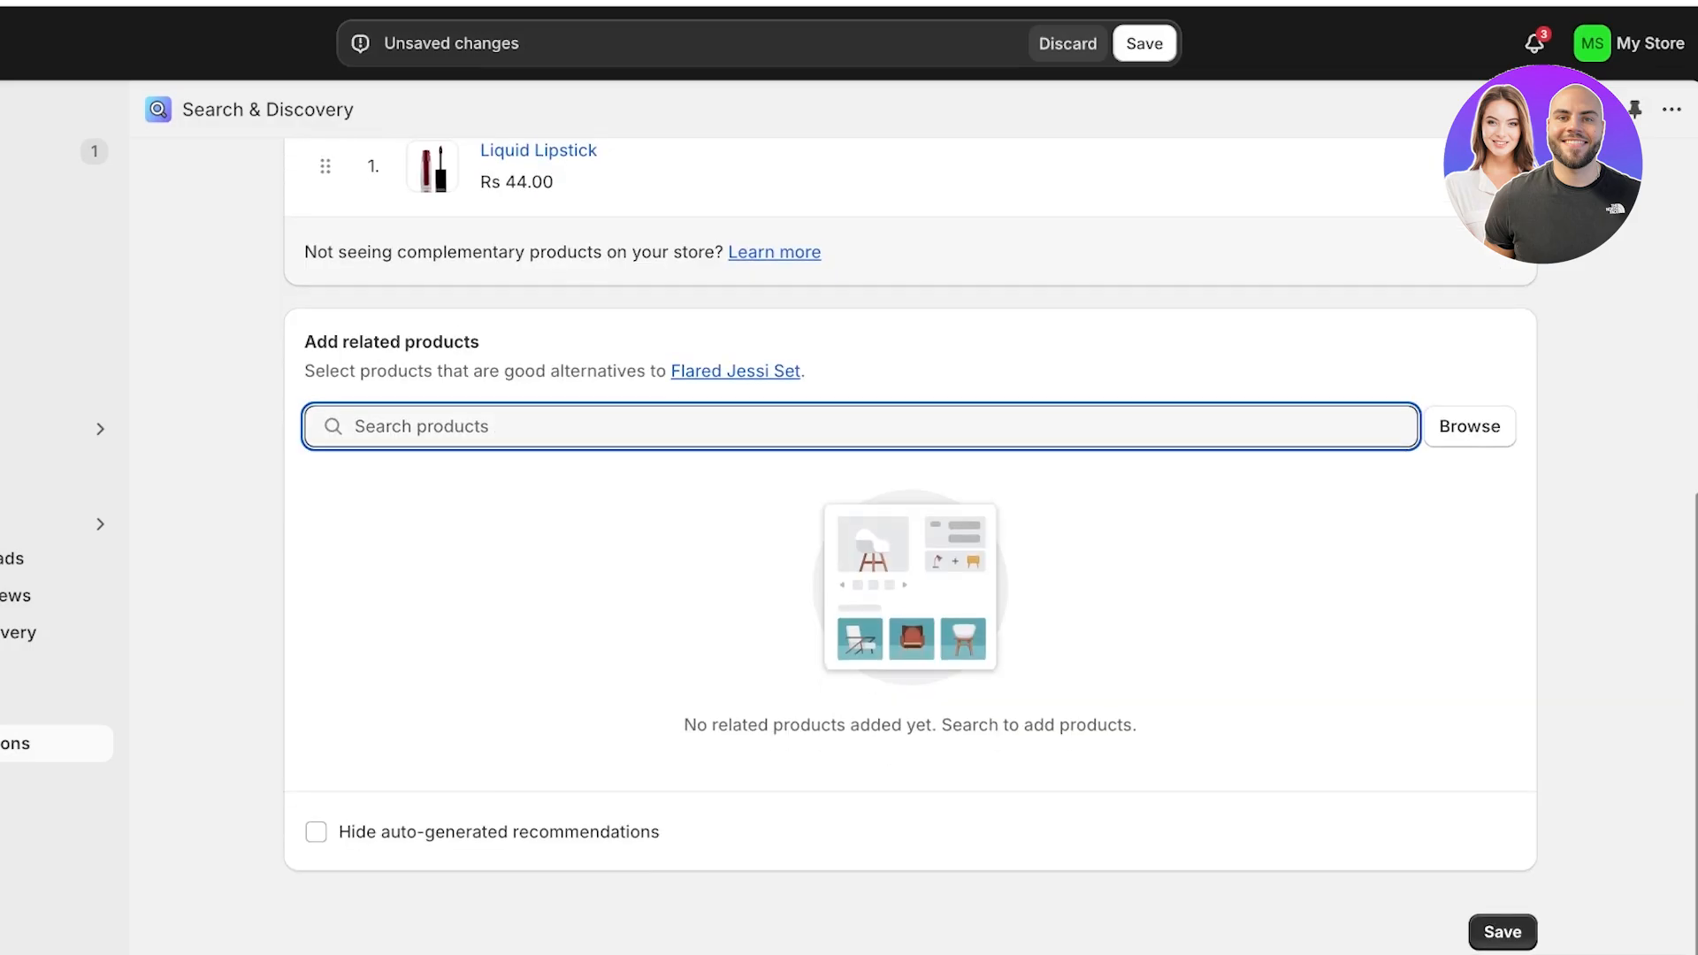
{"action": "scroll", "coordinate": [911, 548], "scroll_direction": "up", "scroll_amount": 7}
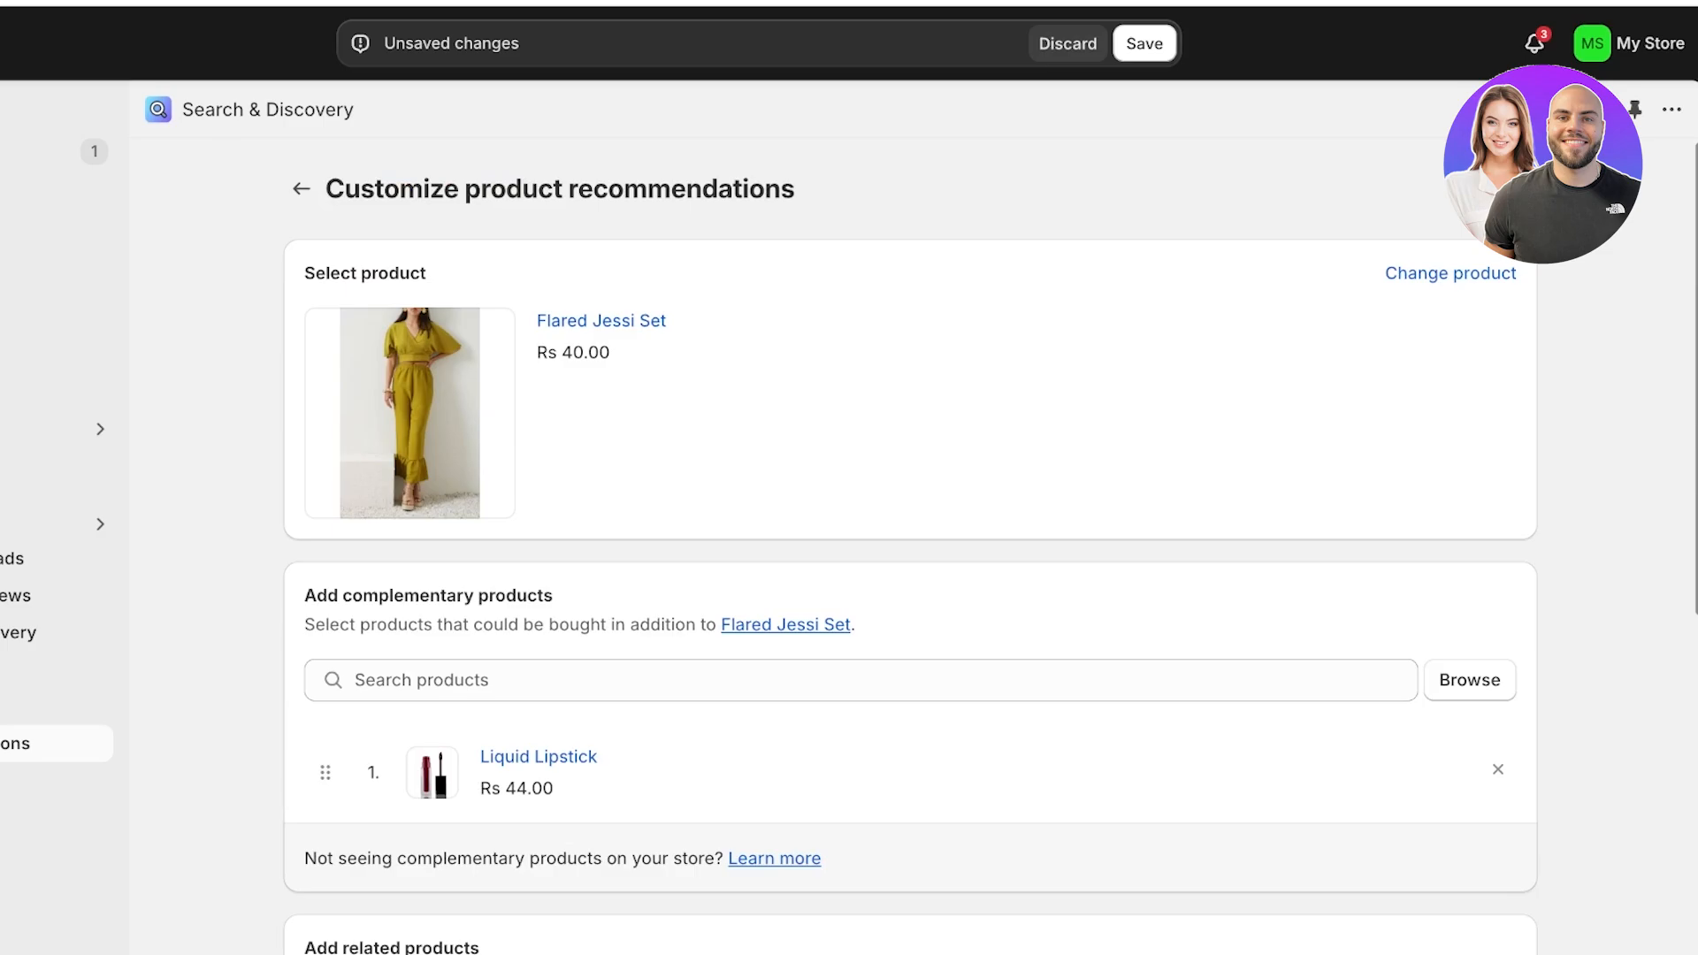
{"action": "scroll", "coordinate": [911, 549], "scroll_direction": "down", "scroll_amount": 7}
{"action": "left_click", "coordinate": [859, 425]}
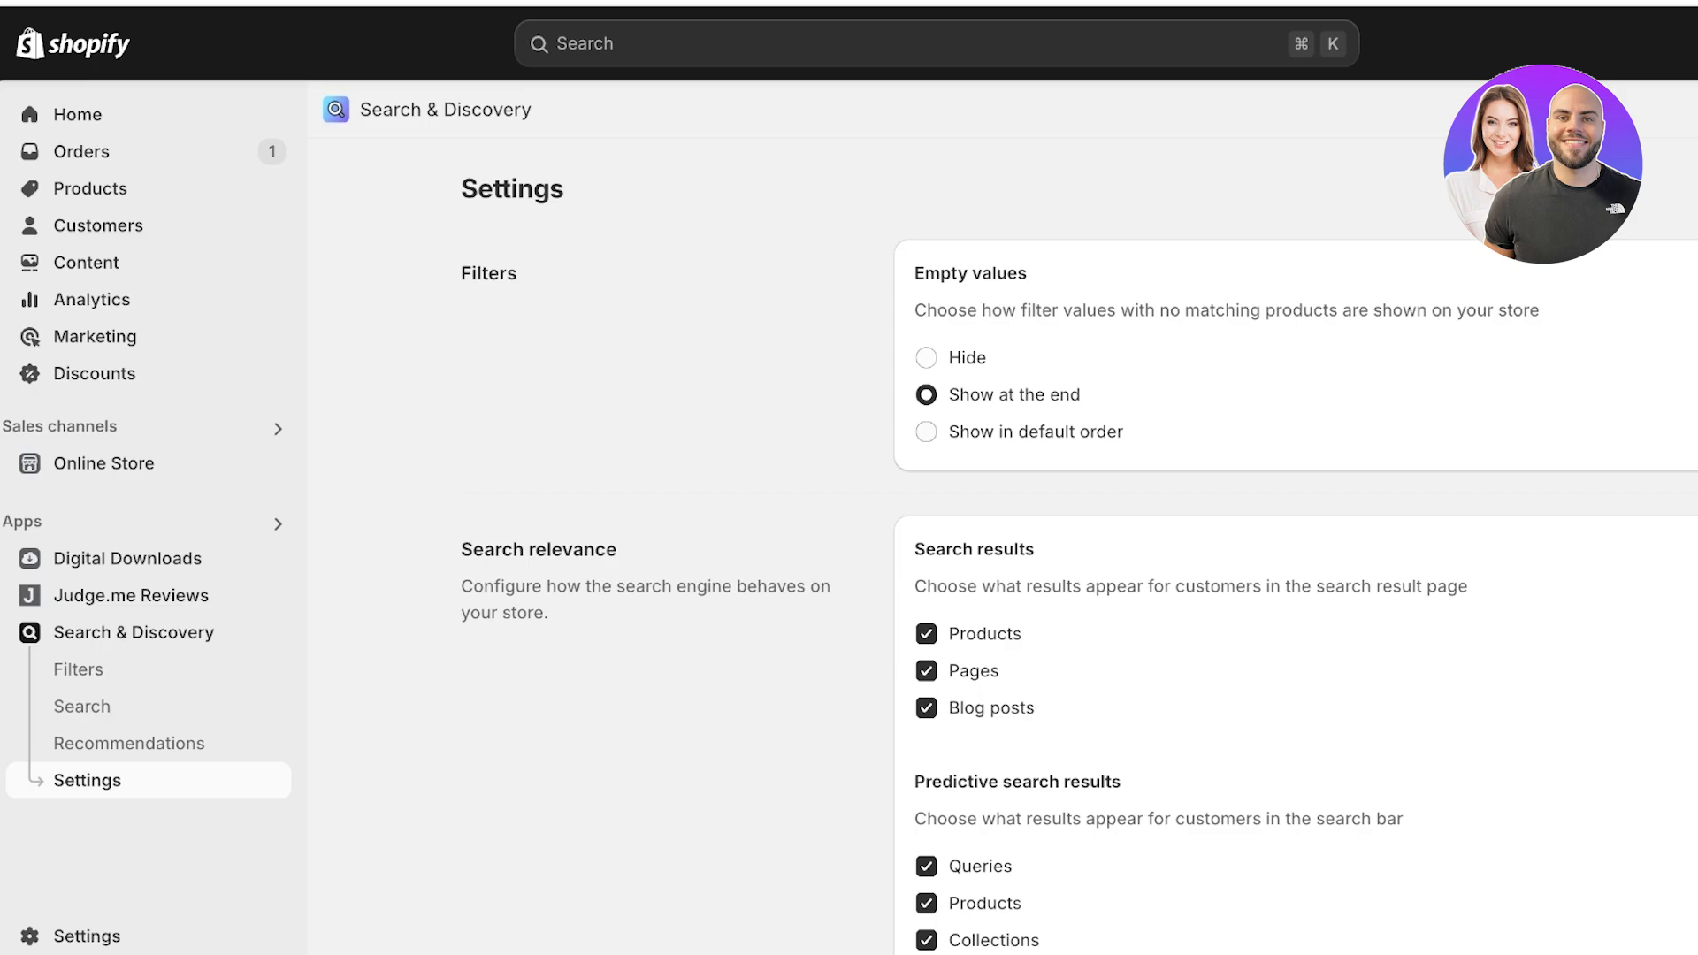
Examine the Search & Discovery settings for empty filter values, search results, predictive search and out-of-stock products.
{"action": "scroll", "coordinate": [1079, 557], "scroll_direction": "down", "scroll_amount": 5}
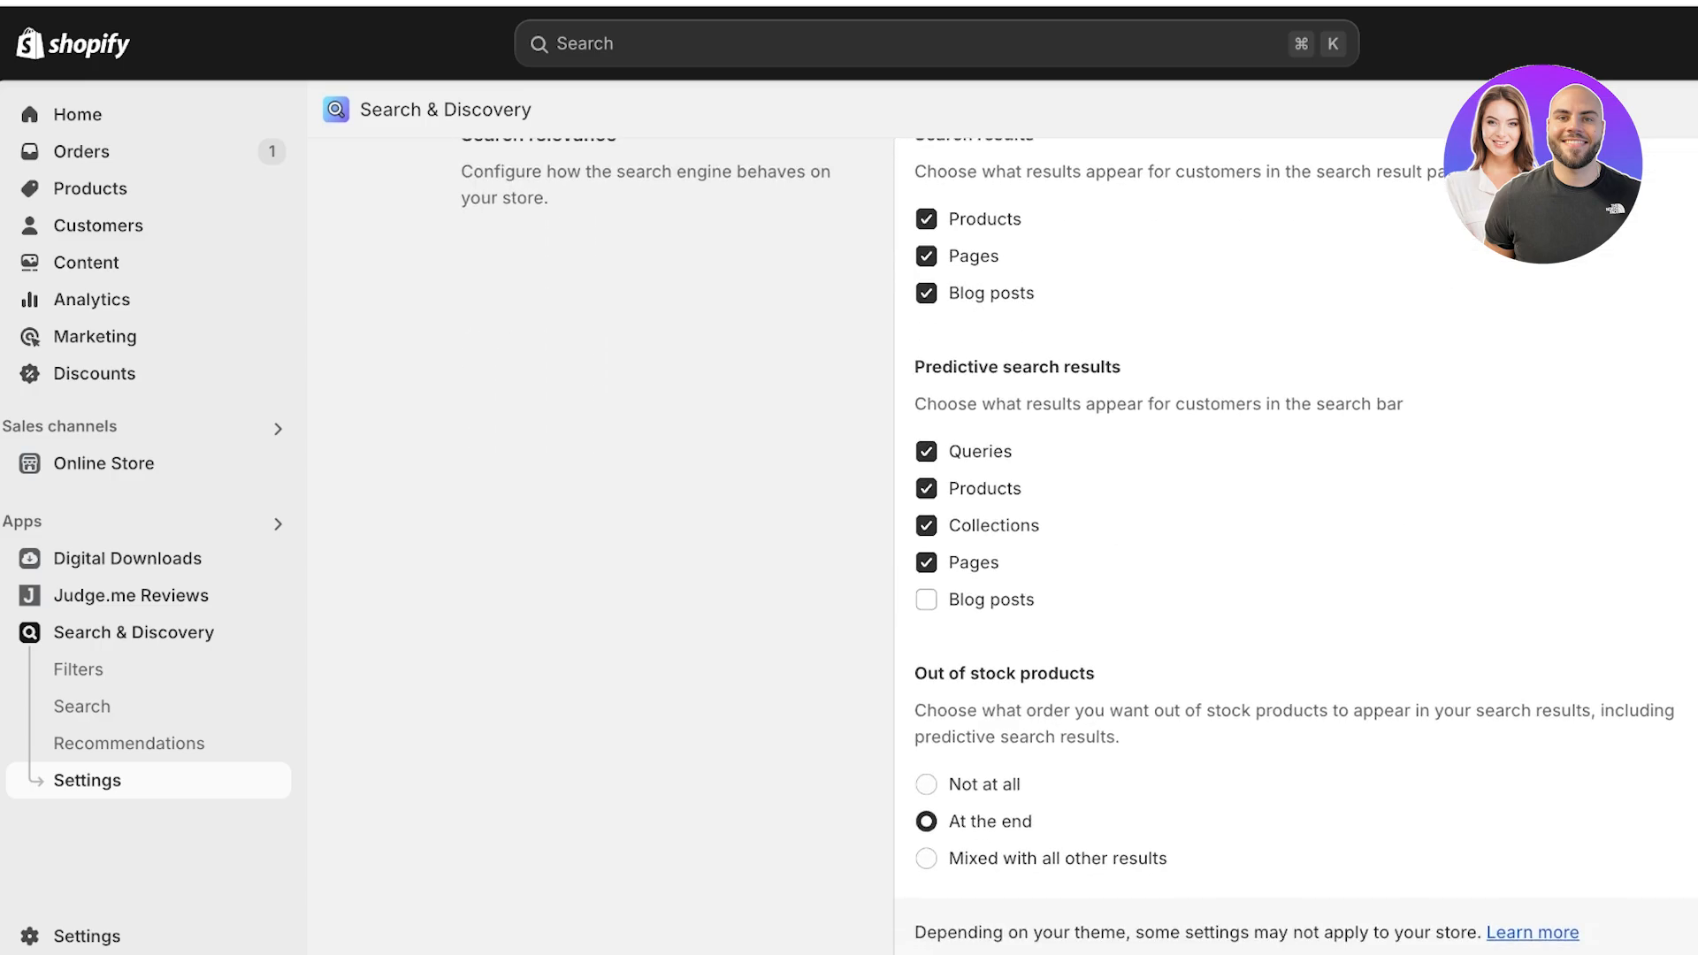
{"action": "scroll", "coordinate": [1079, 558], "scroll_direction": "up", "scroll_amount": 1}
{"action": "scroll", "coordinate": [1079, 557], "scroll_direction": "down", "scroll_amount": 2}
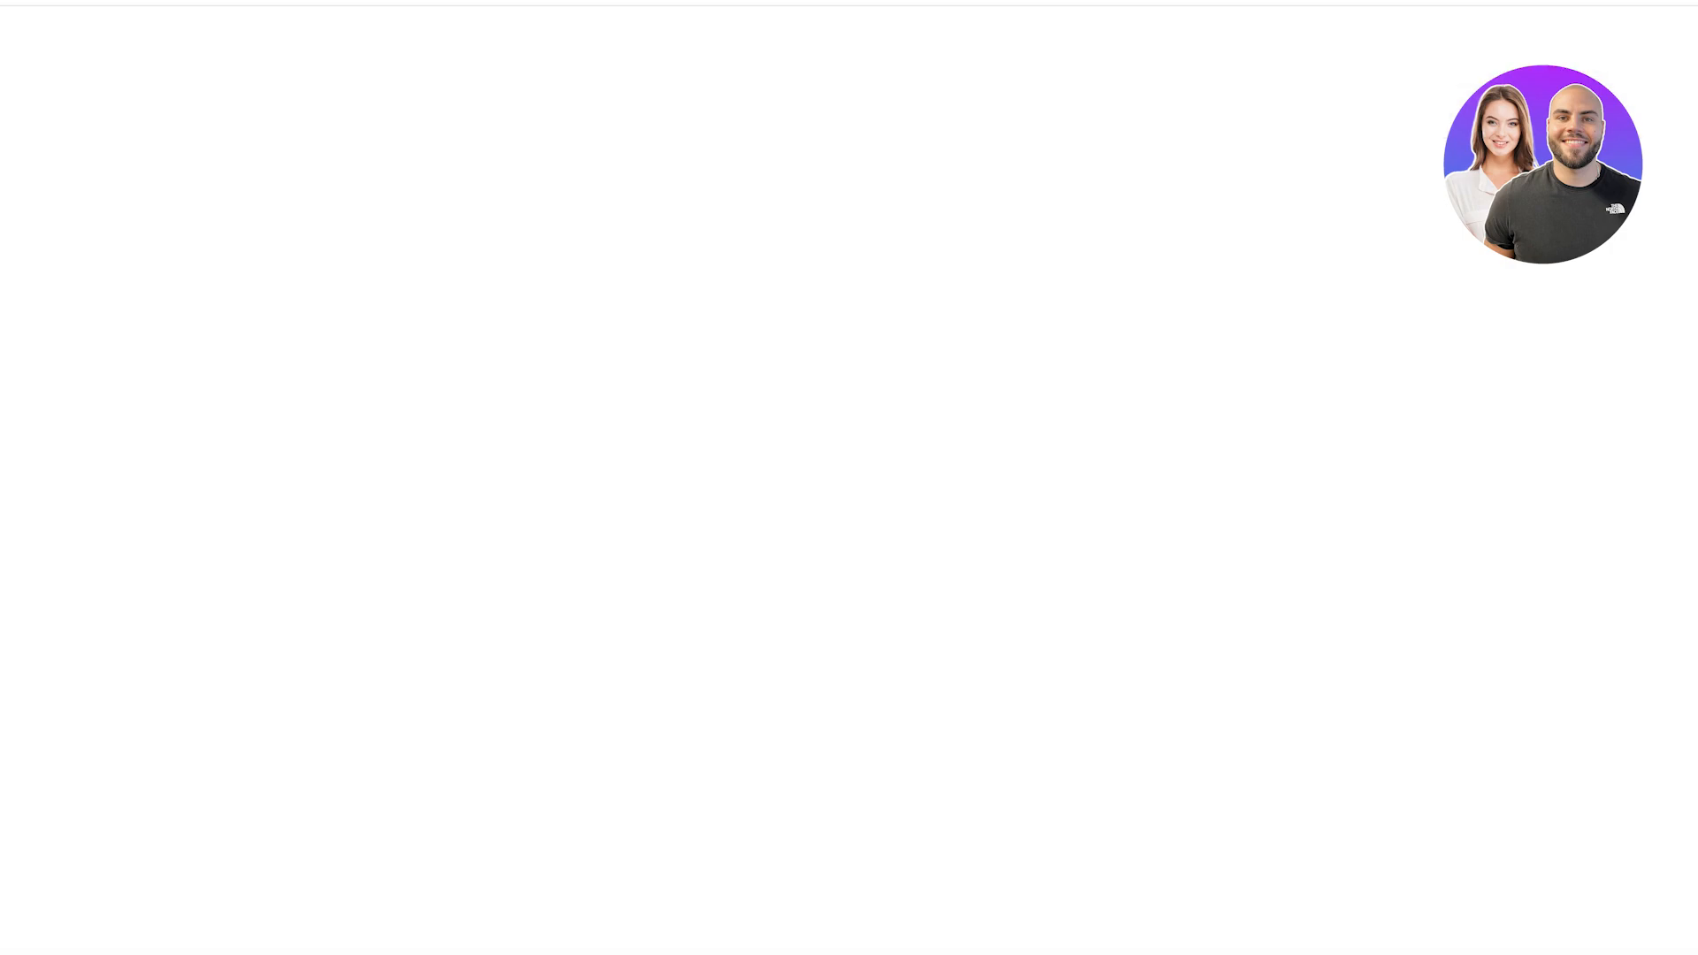
Open the Liquid Lipstick product page from the storefront and look through its details and reviews.
{"action": "scroll", "coordinate": [955, 477], "scroll_direction": "down", "scroll_amount": 13}
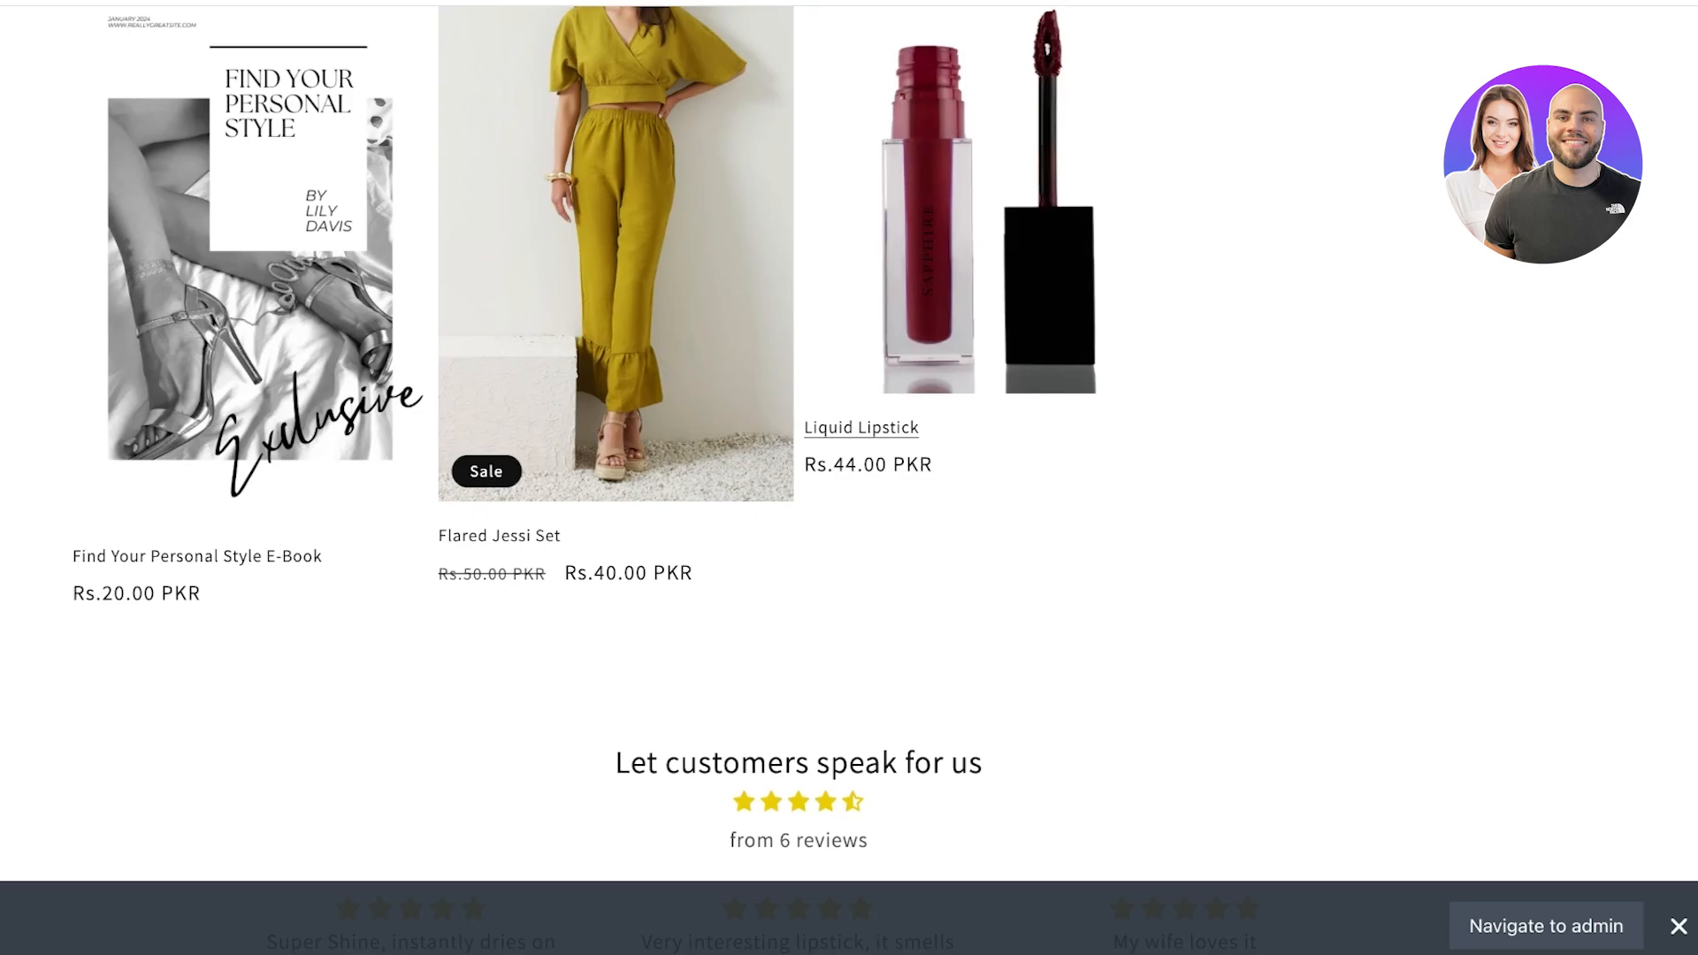
{"action": "left_click", "coordinate": [862, 428]}
{"action": "scroll", "coordinate": [849, 478], "scroll_direction": "down", "scroll_amount": 10}
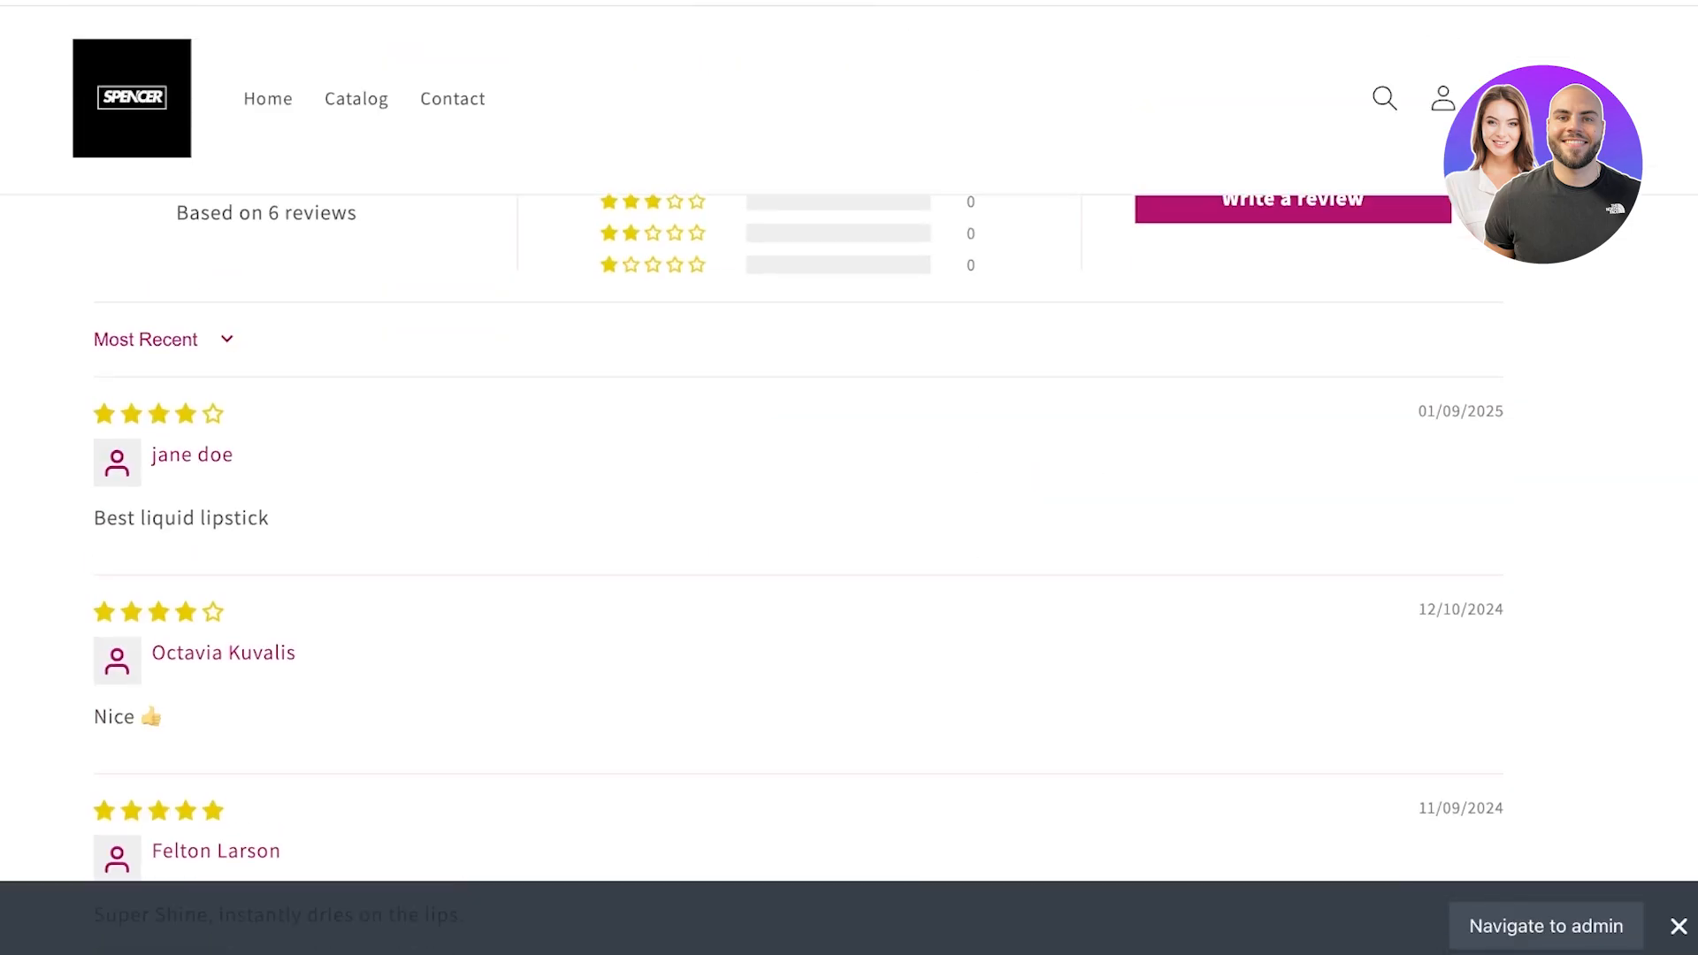
{"action": "scroll", "coordinate": [849, 477], "scroll_direction": "up", "scroll_amount": 8}
{"action": "scroll", "coordinate": [849, 477], "scroll_direction": "down", "scroll_amount": 18}
{"action": "scroll", "coordinate": [849, 478], "scroll_direction": "up", "scroll_amount": 20}
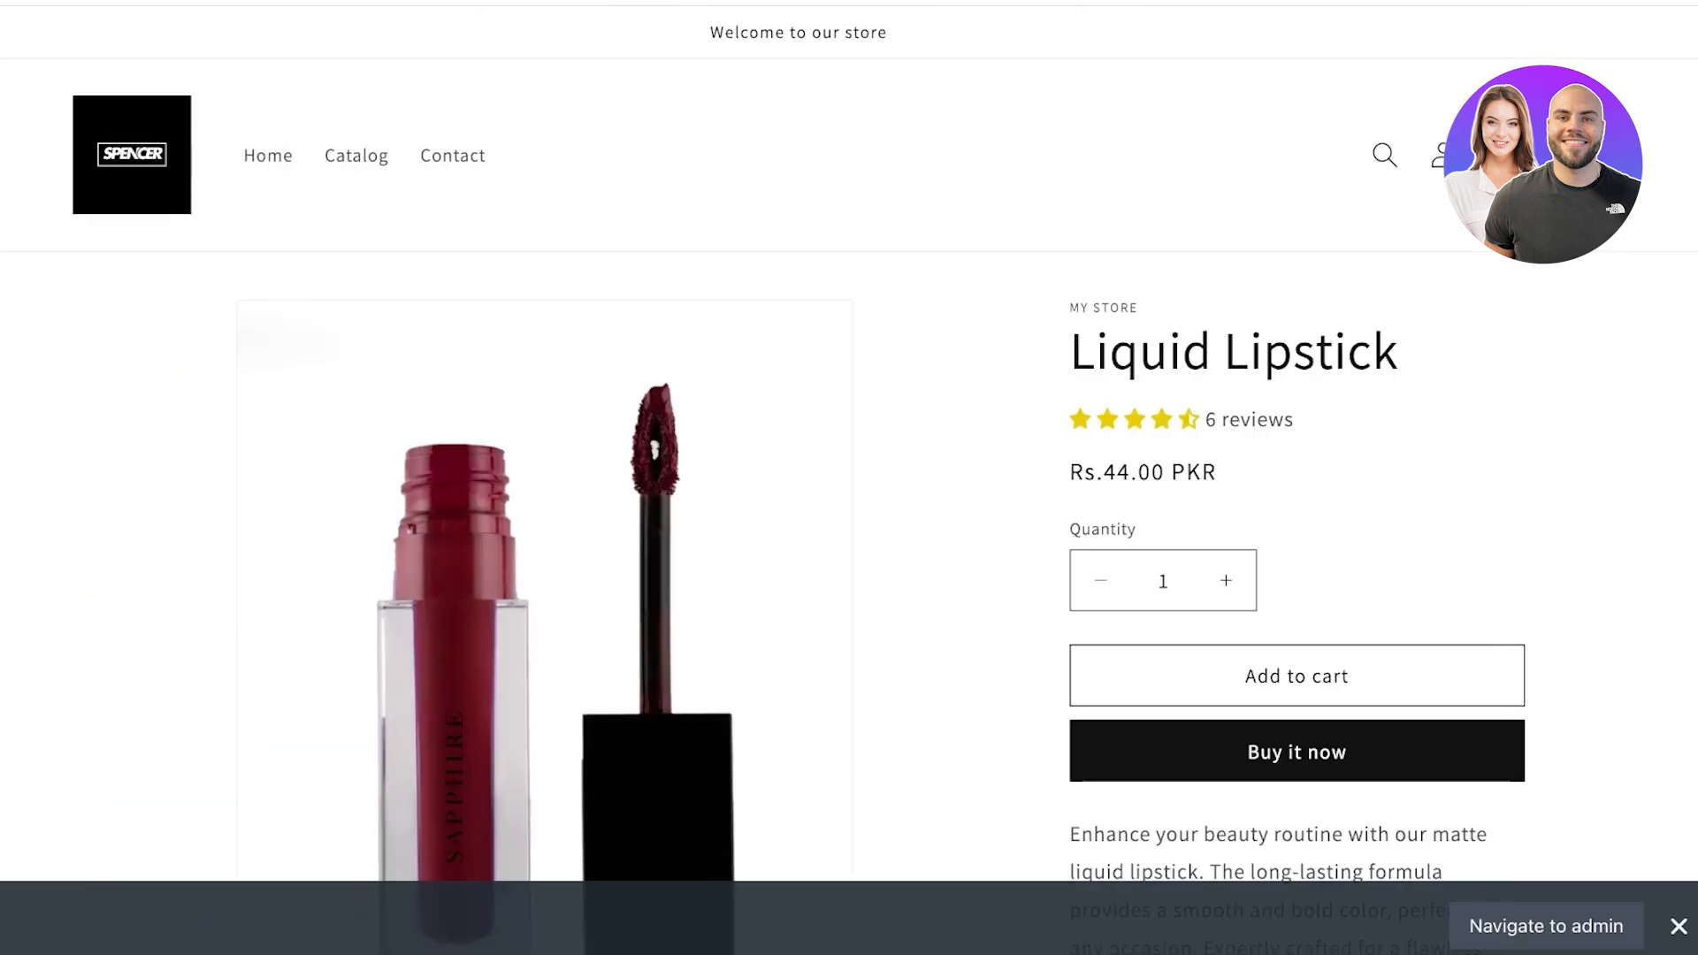
Search the storefront for lipstick, replace the query with the synonym liptint and look over the results.
{"action": "left_click", "coordinate": [1385, 155]}
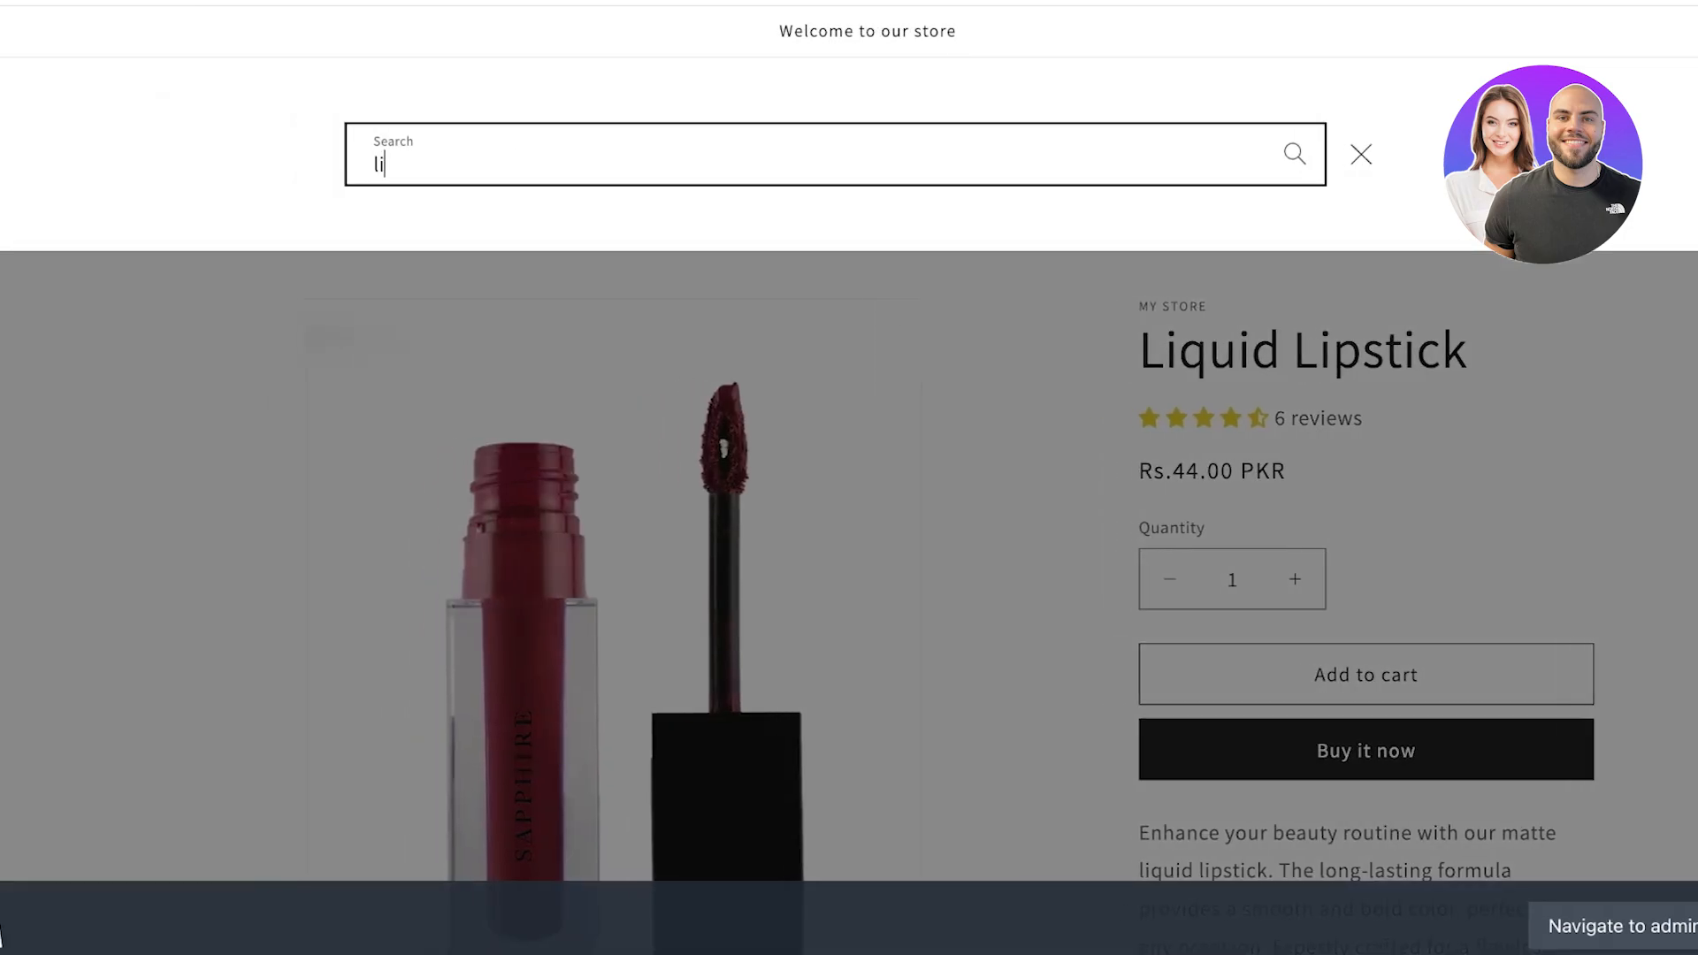
{"action": "type", "text": "lipstick"}
{"action": "key", "text": "BackSpace"}
{"action": "key", "text": "BackSpace"}
{"action": "key", "text": "BackSpace"}
{"action": "key", "text": "BackSpace"}
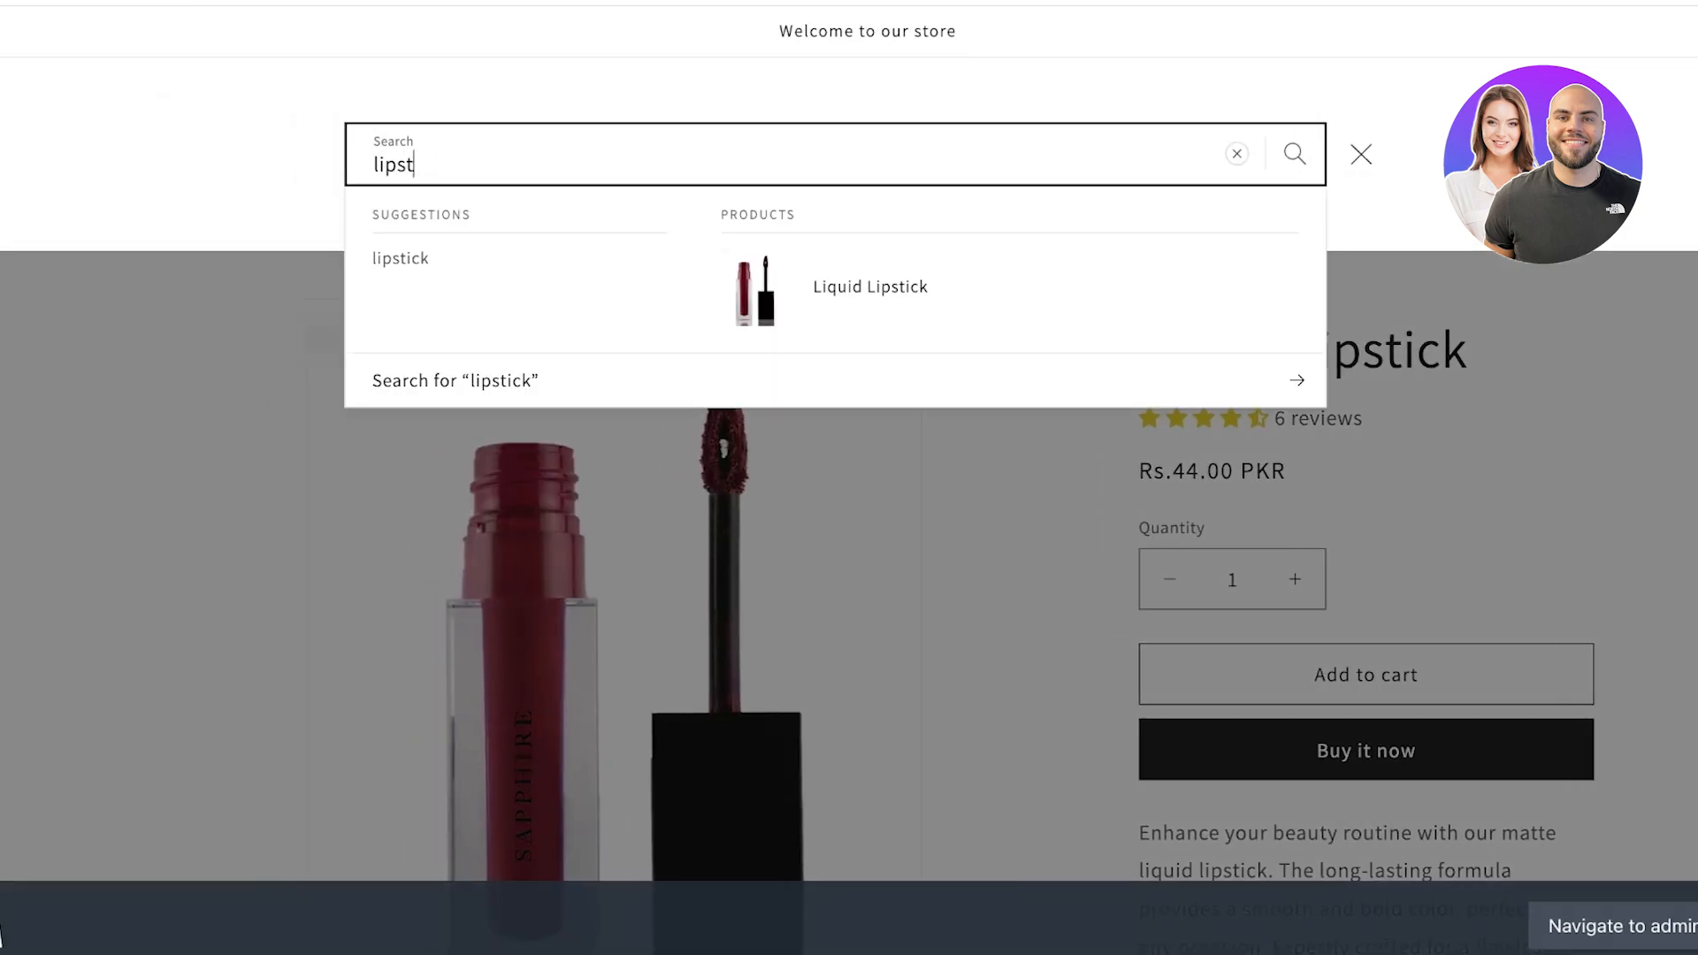
{"action": "key", "text": "BackSpace"}
{"action": "type", "text": "tint"}
{"action": "key", "text": "Return"}
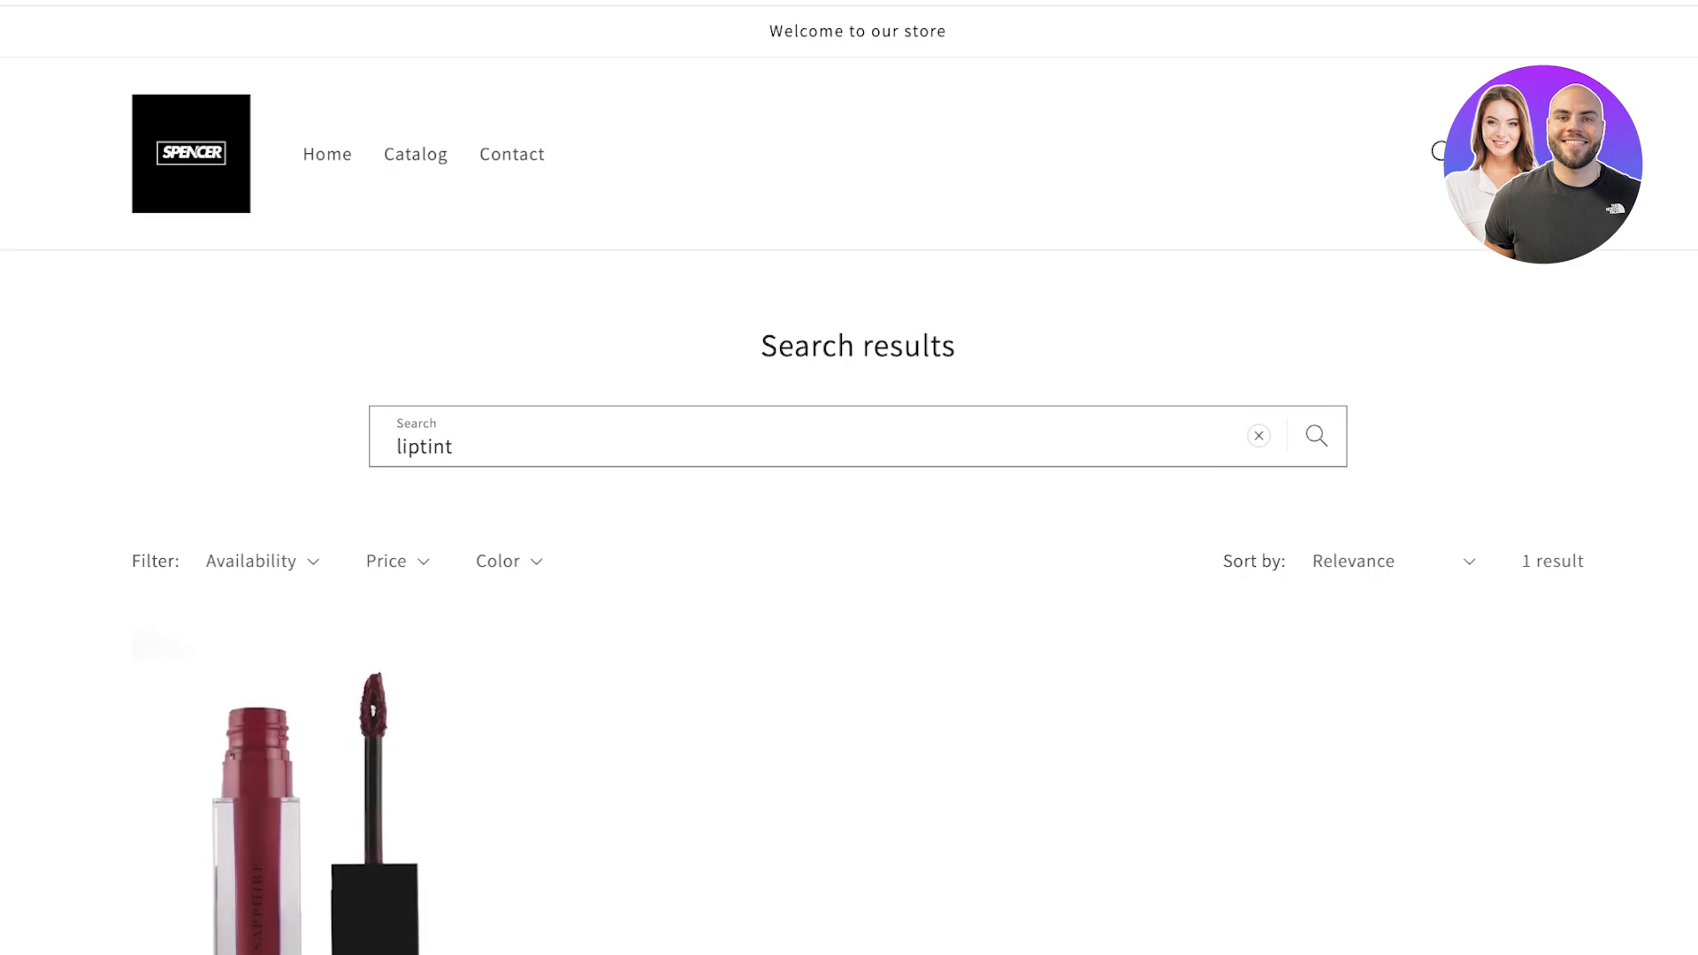
{"action": "scroll", "coordinate": [1, 934], "scroll_direction": "down", "scroll_amount": 3}
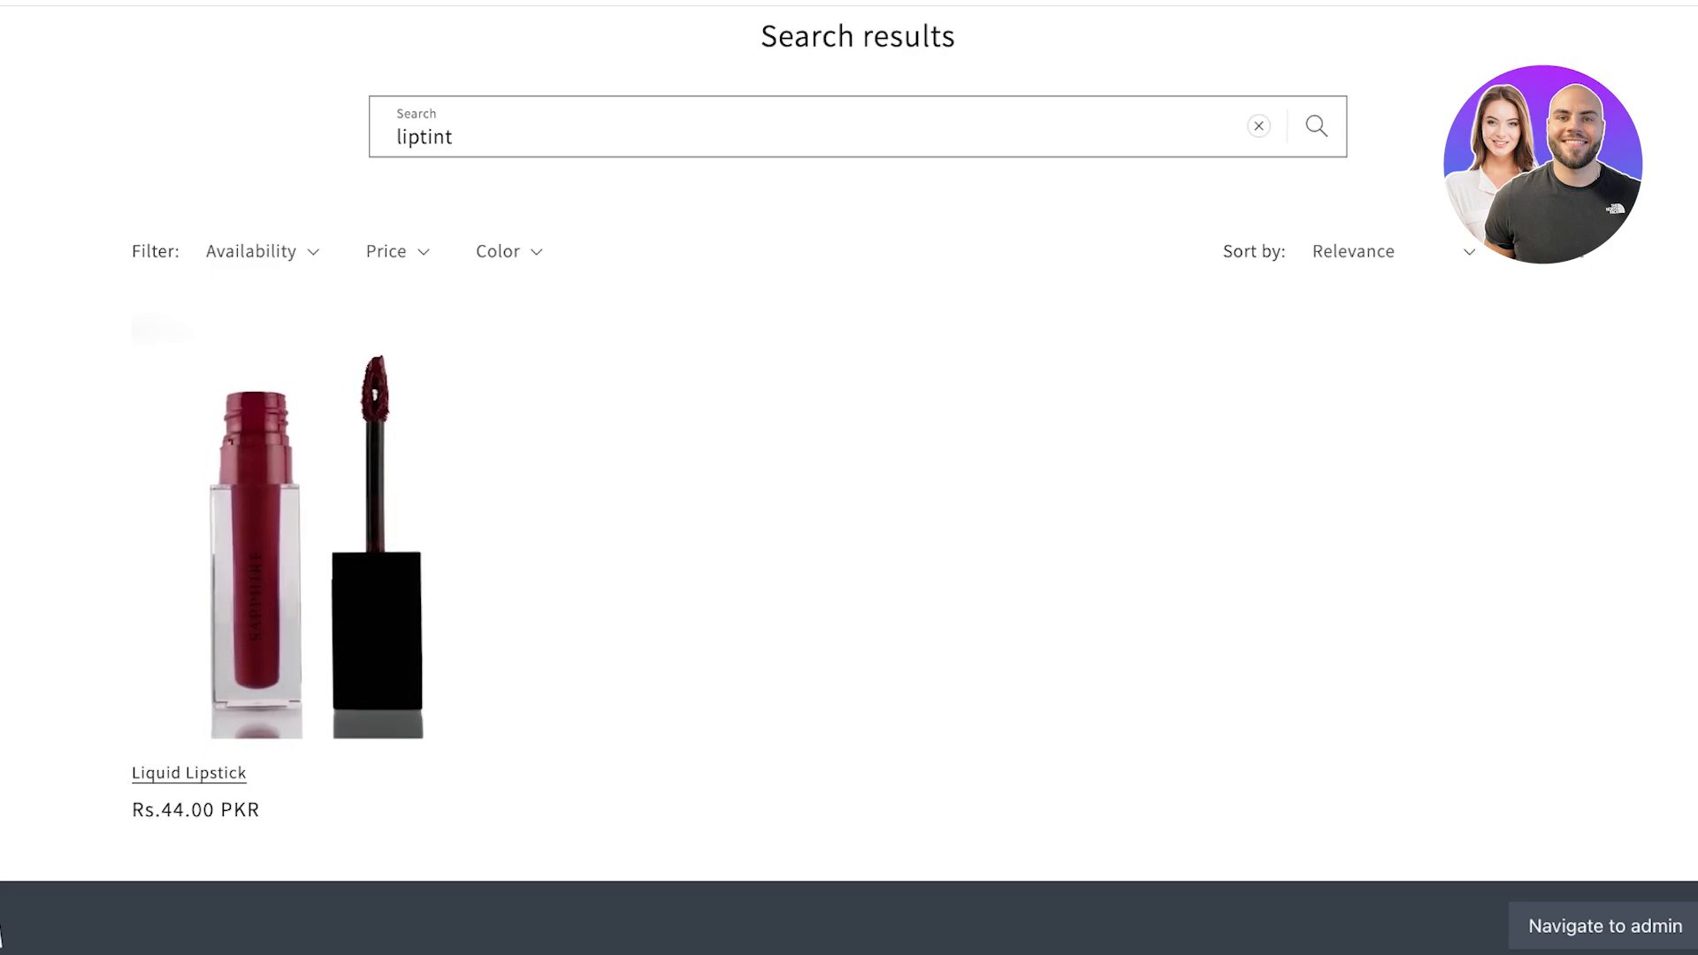
{"action": "scroll", "coordinate": [305, 566], "scroll_direction": "up", "scroll_amount": 4}
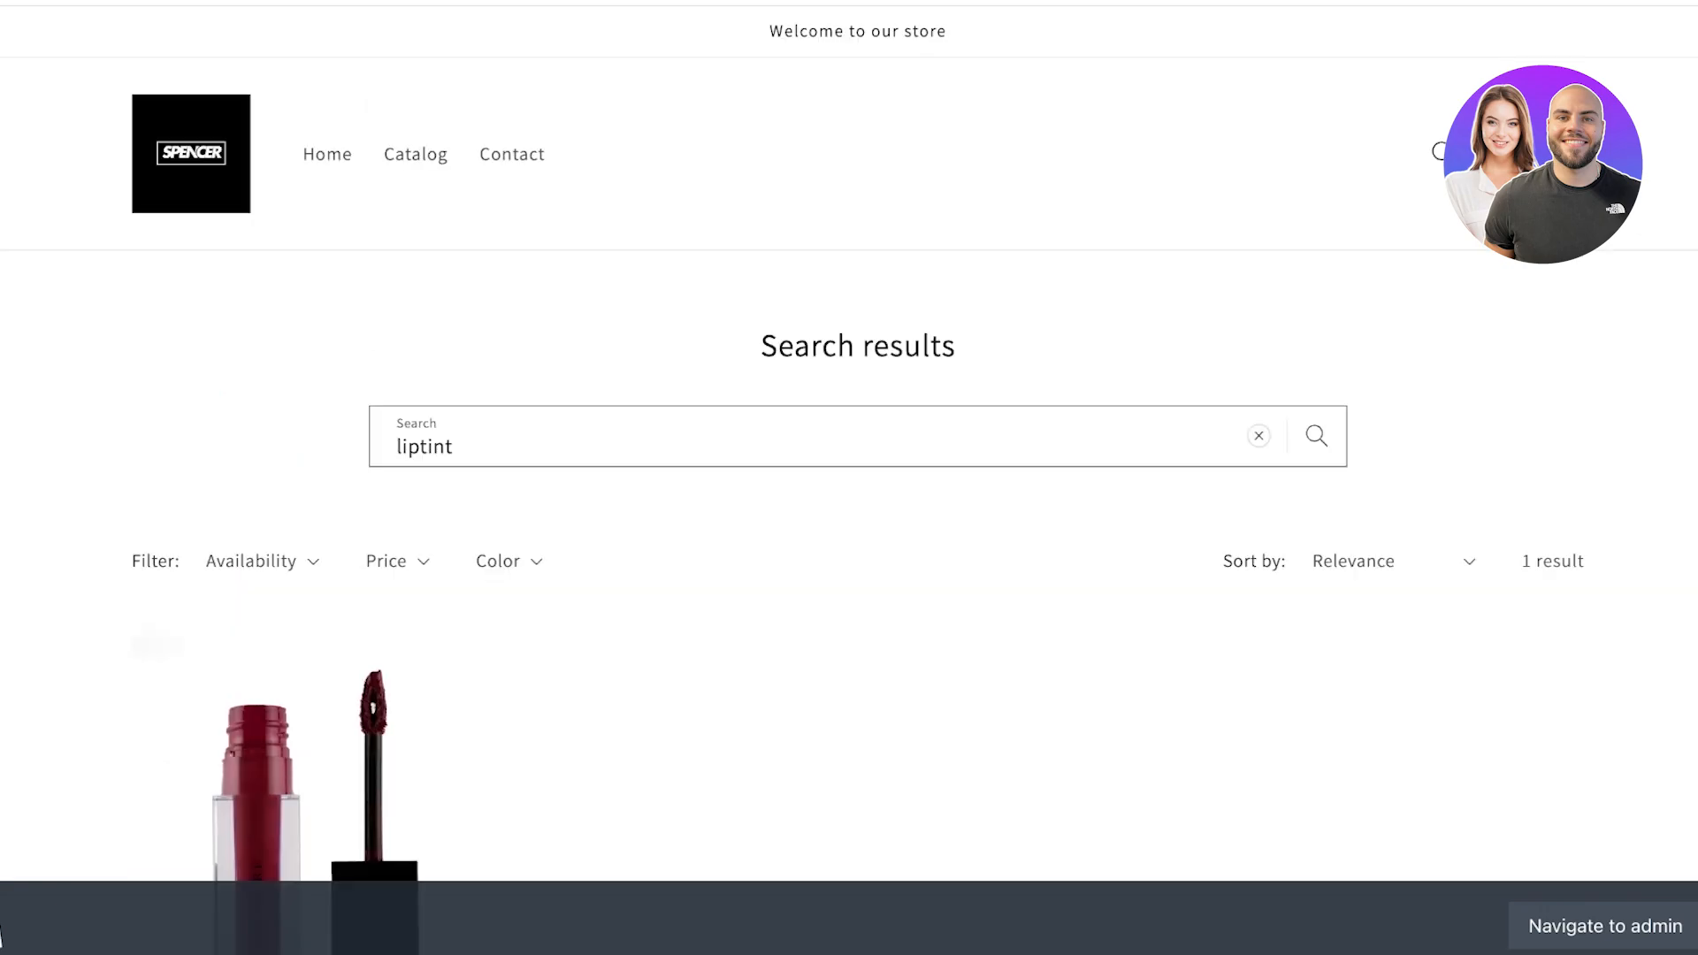
Open the storefront catalog and filter the products by the color Red.
{"action": "left_click", "coordinate": [416, 154]}
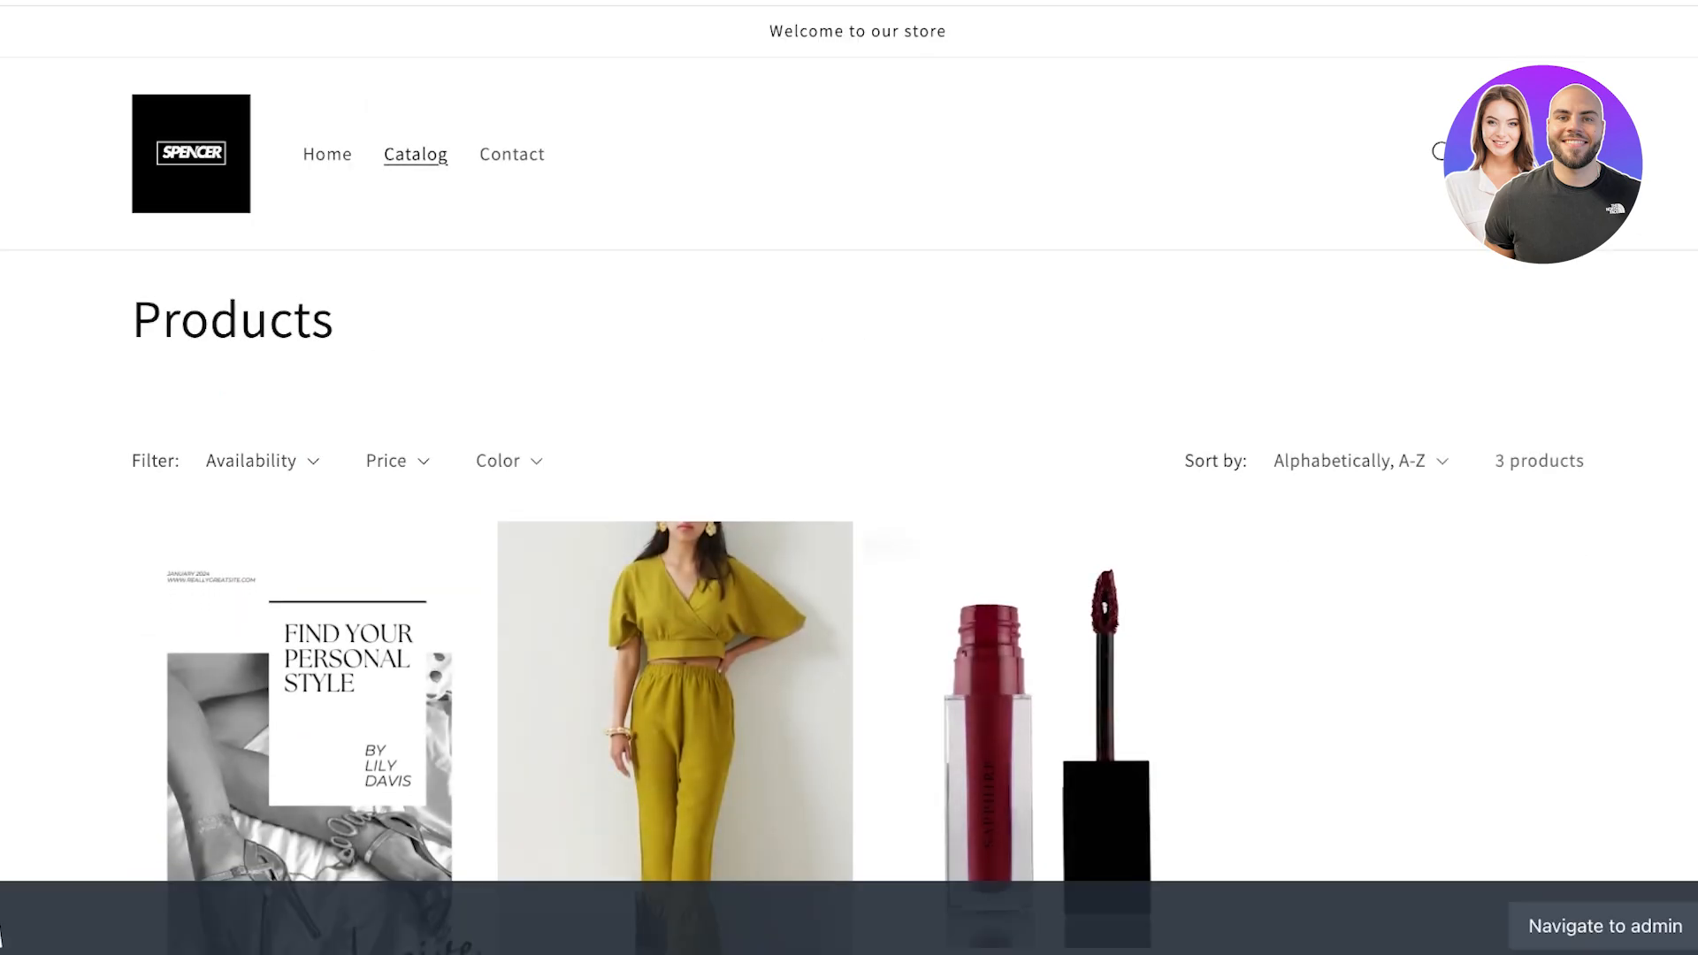
{"action": "left_click", "coordinate": [498, 461]}
{"action": "scroll", "coordinate": [556, 382], "scroll_direction": "down", "scroll_amount": 3}
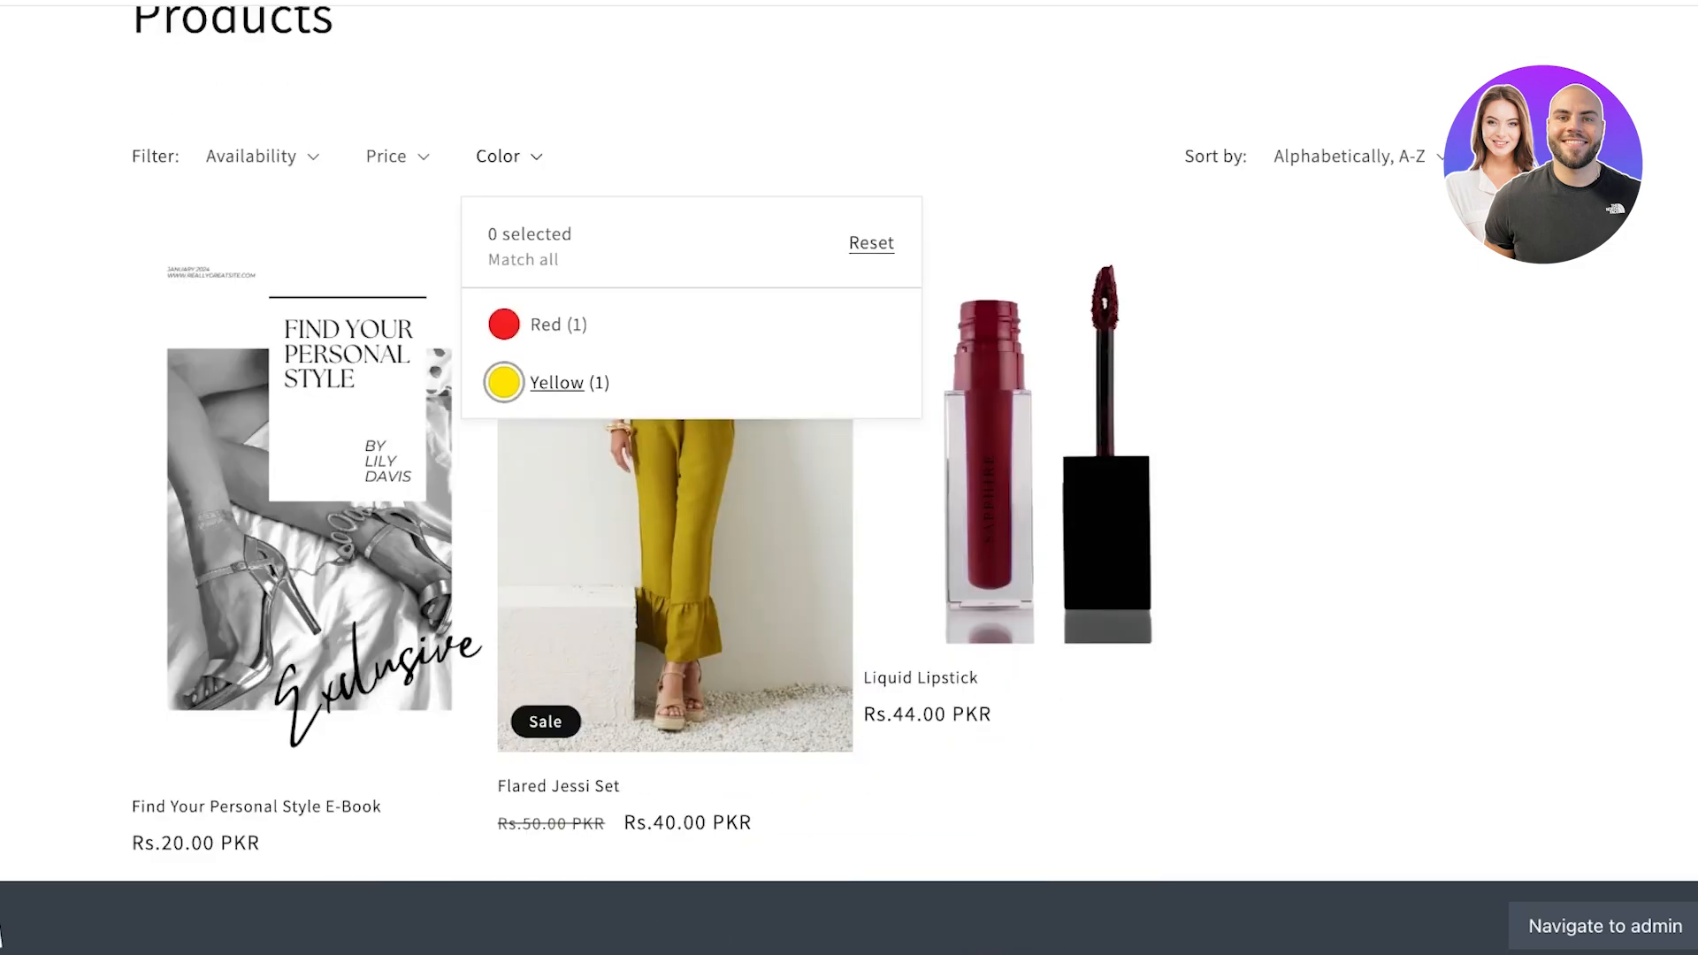
{"action": "left_click", "coordinate": [503, 324]}
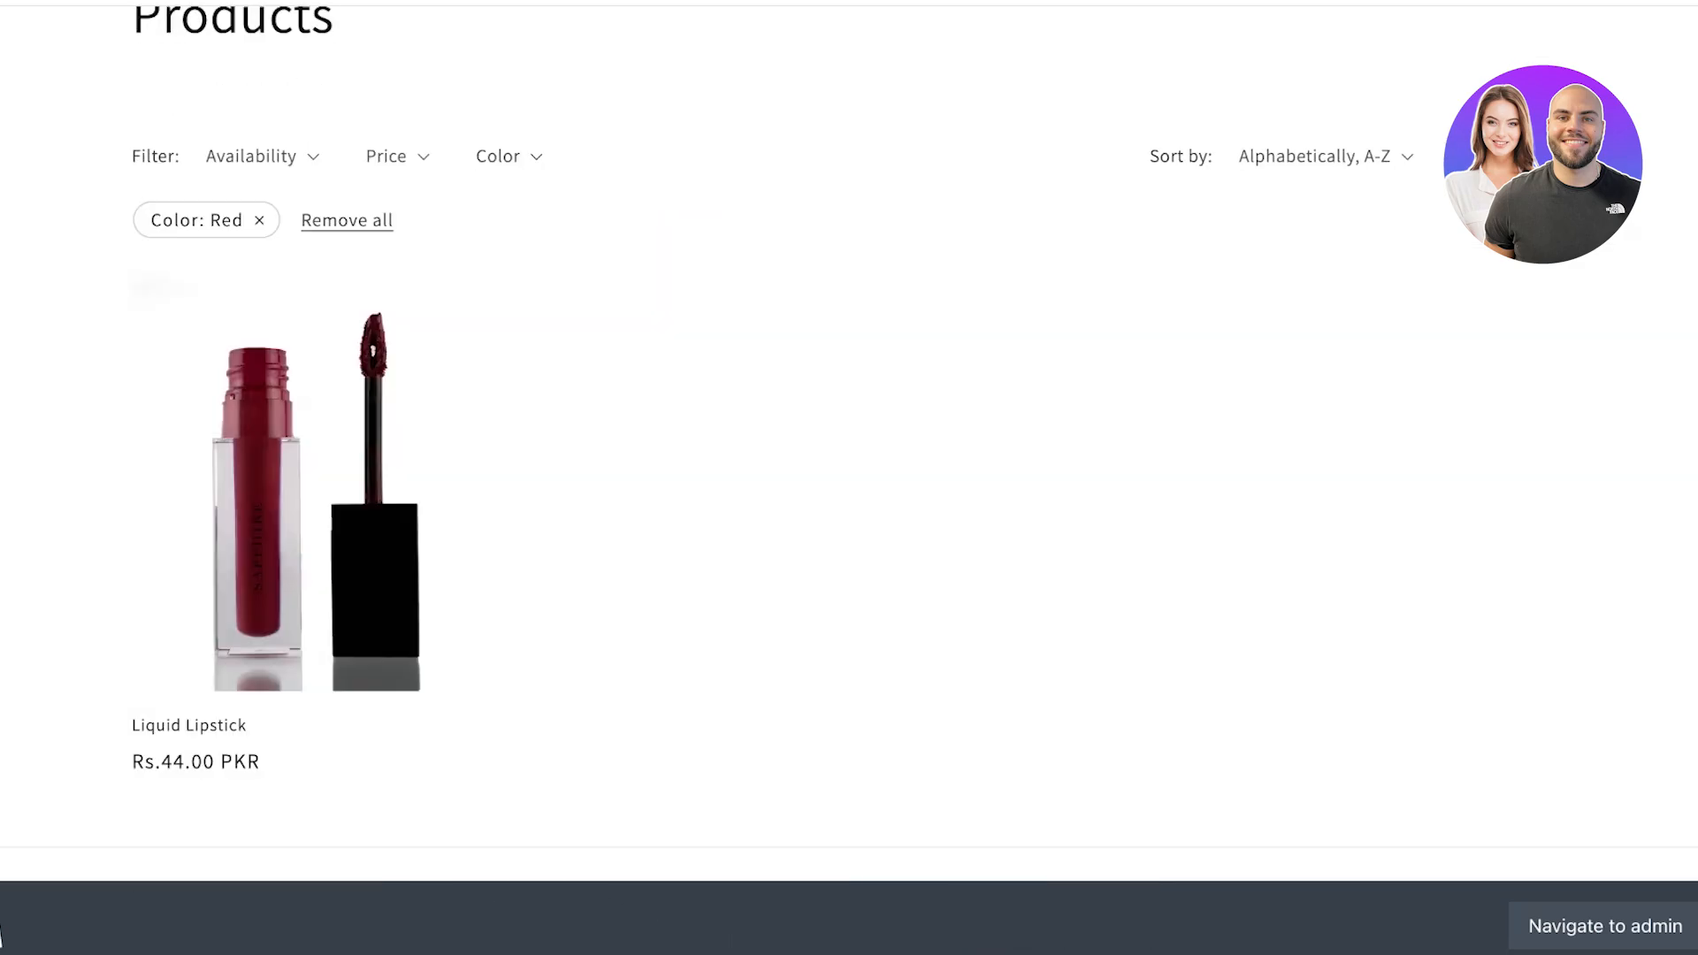